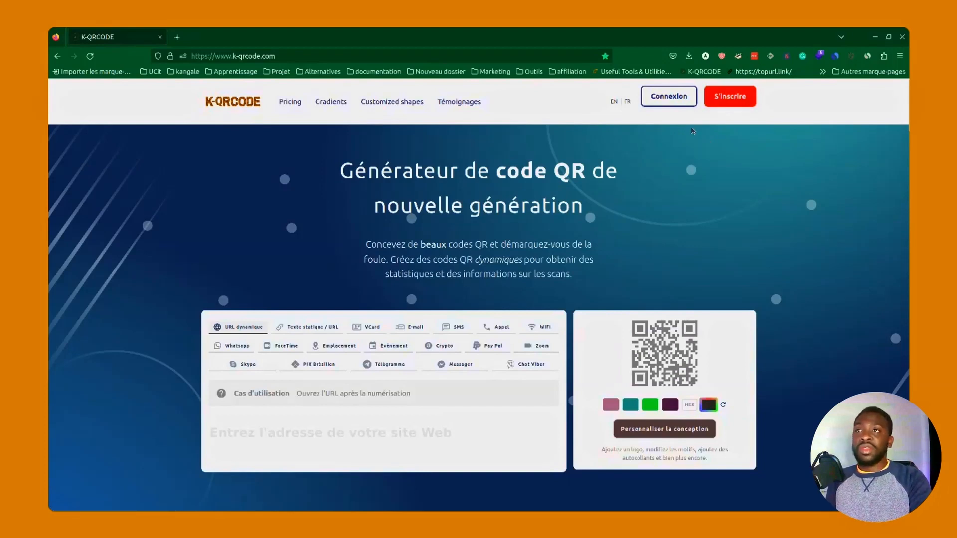
Step: Sign in and start a new QR code of the type "Le menu du restaurant"
left_click(658, 99)
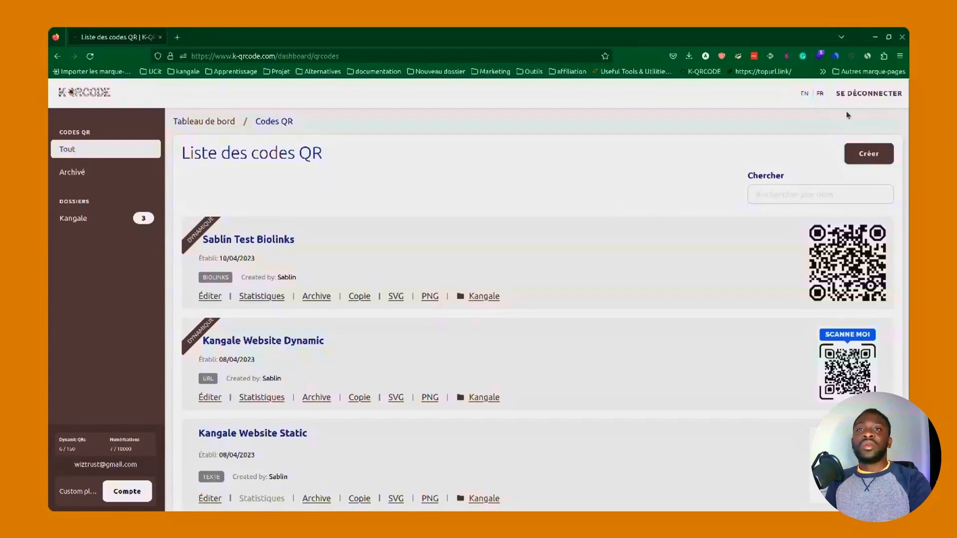
left_click(861, 154)
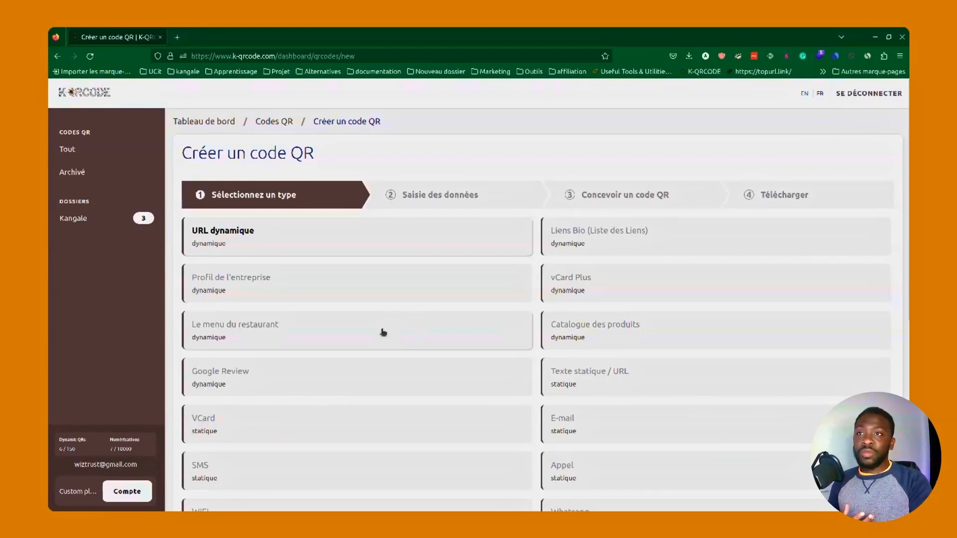
left_click(245, 340)
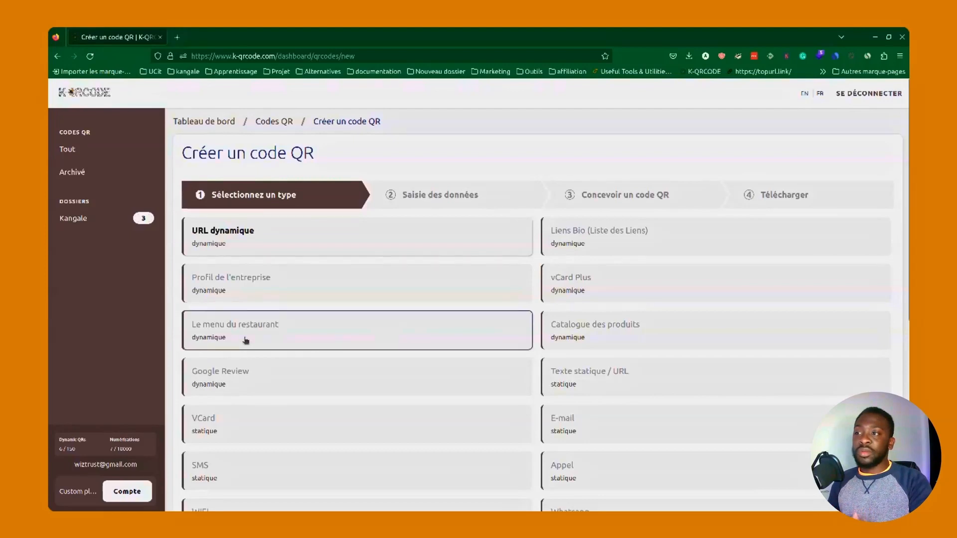
scroll(294, 349, "down", 4)
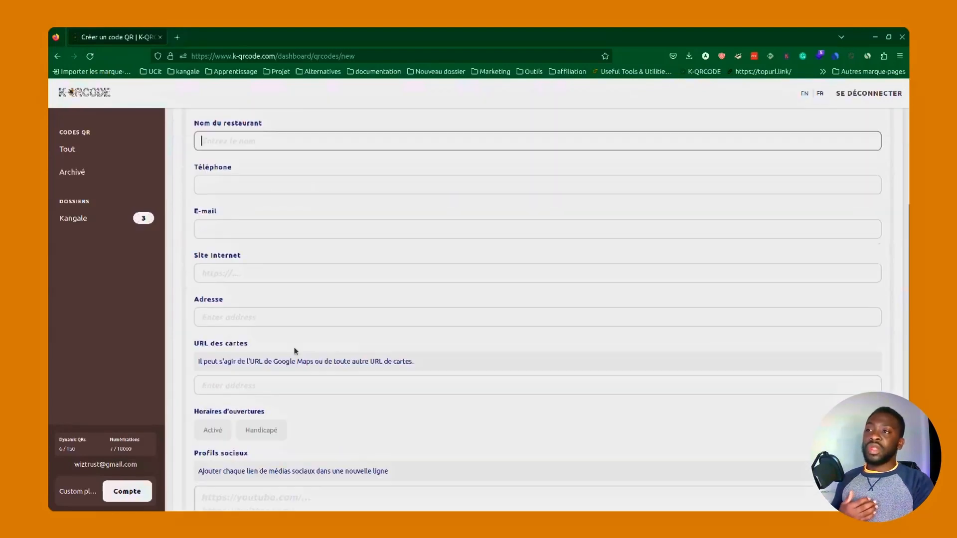
scroll(294, 351, "up", 3)
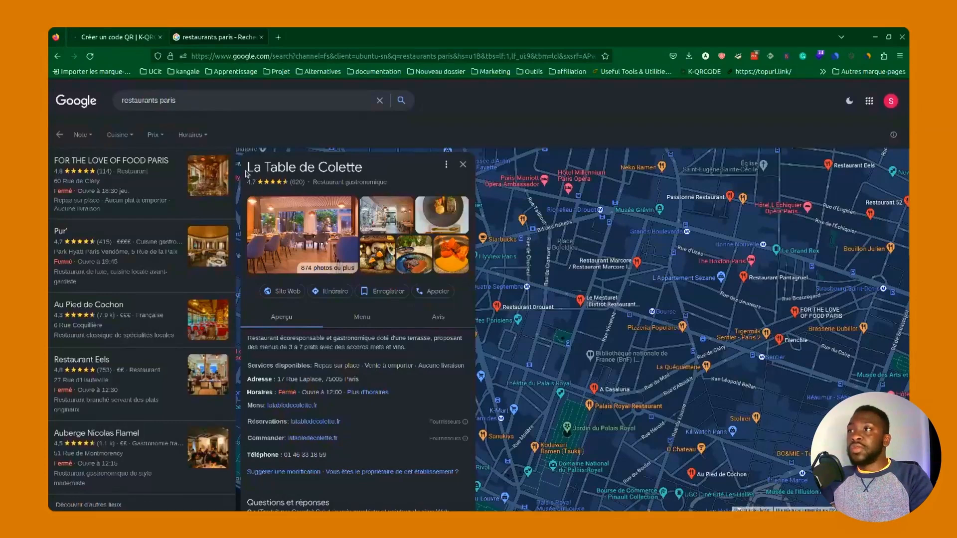
Step: Copy the restaurant name "La Table de Colette" from its Google listing into the form's "Nom du restaurant" field
left_click_drag(246, 171, 370, 174)
key("ctrl+c")
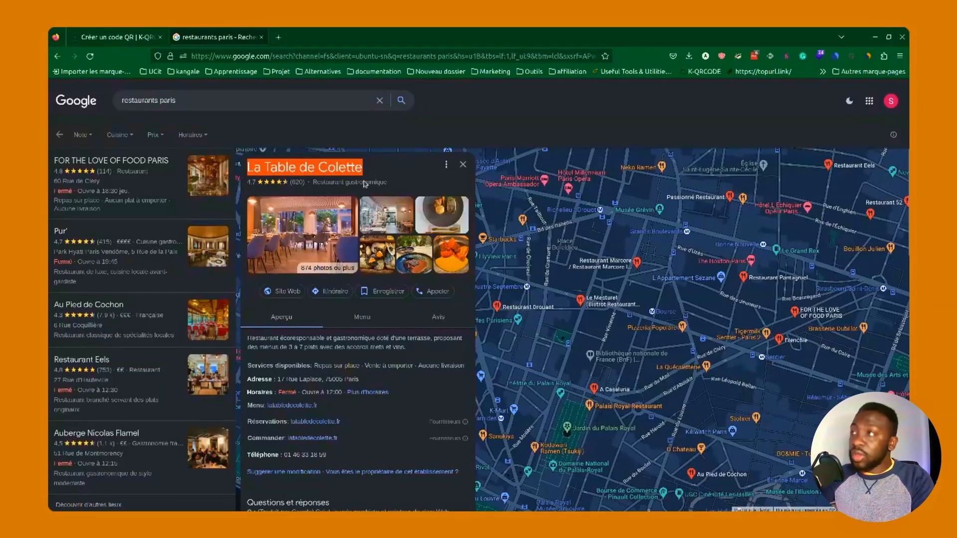
left_click(115, 37)
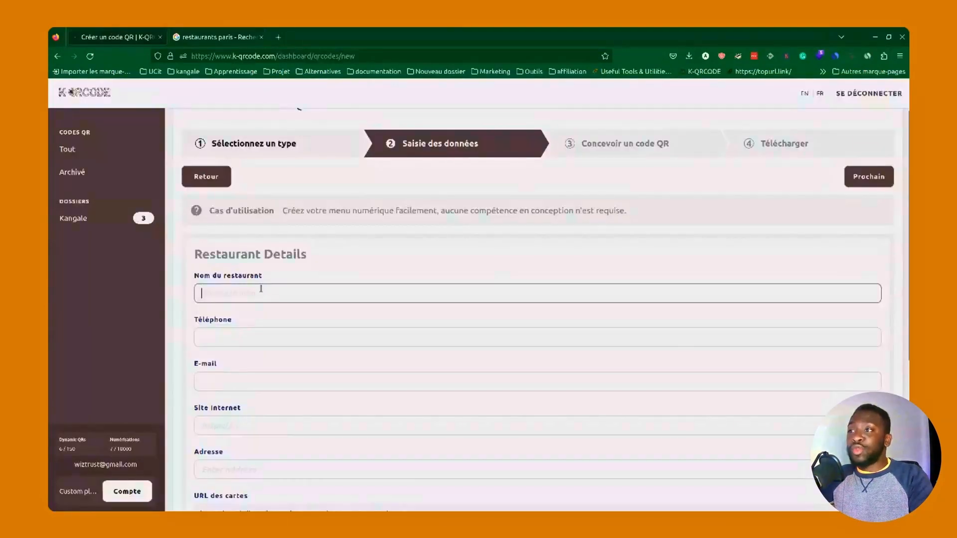
key("ctrl+v")
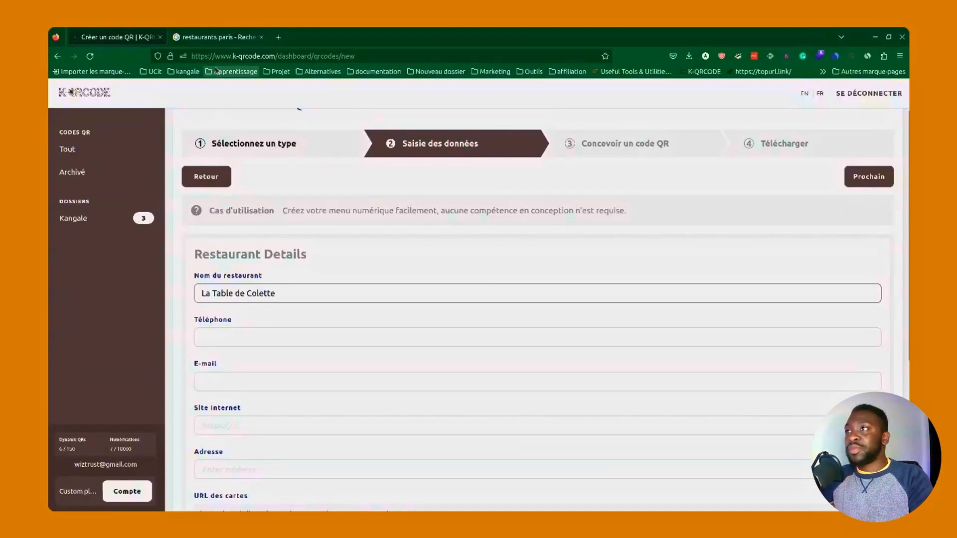
Step: Copy the restaurant's phone number from the Google listing into the form's "Téléphone" field
left_click(218, 35)
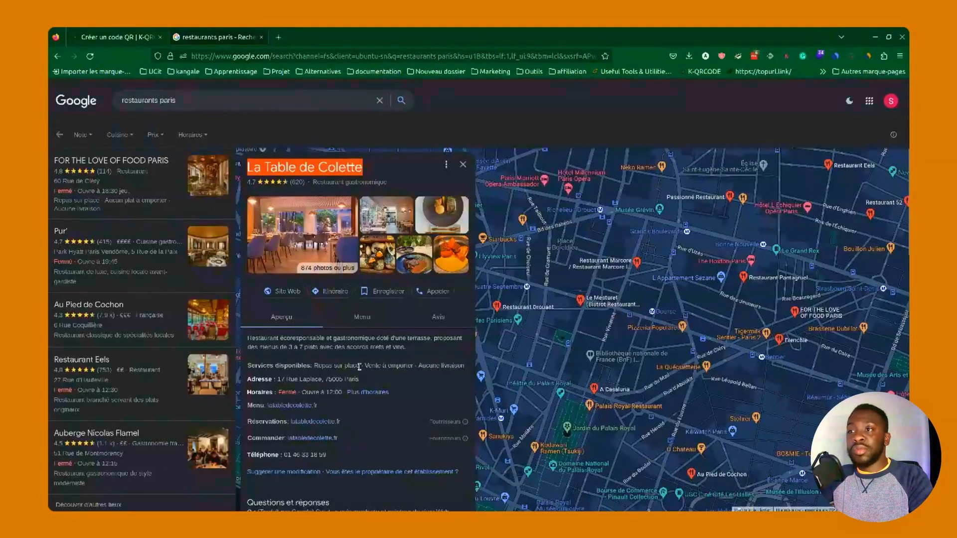
scroll(345, 406, "down", 1)
left_click_drag(329, 411, 283, 411)
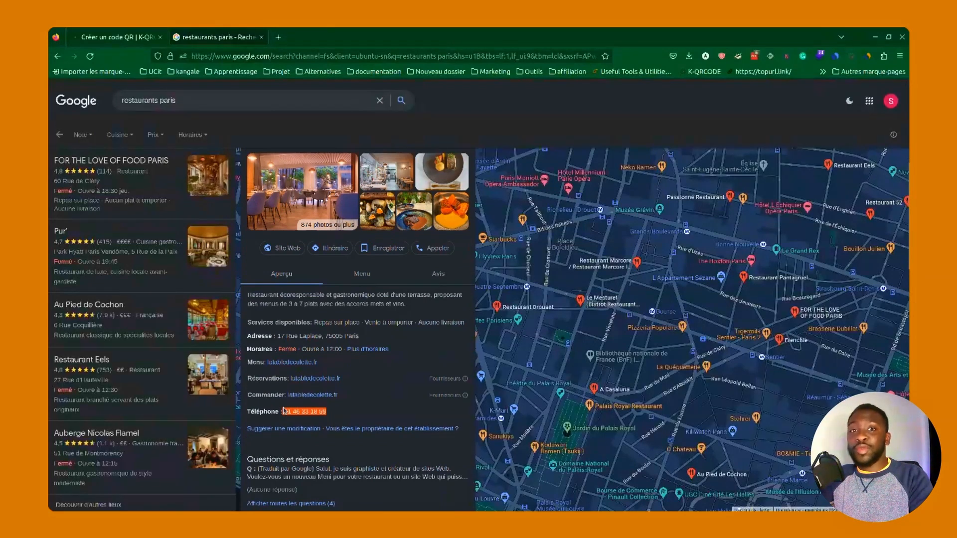
left_click(331, 413)
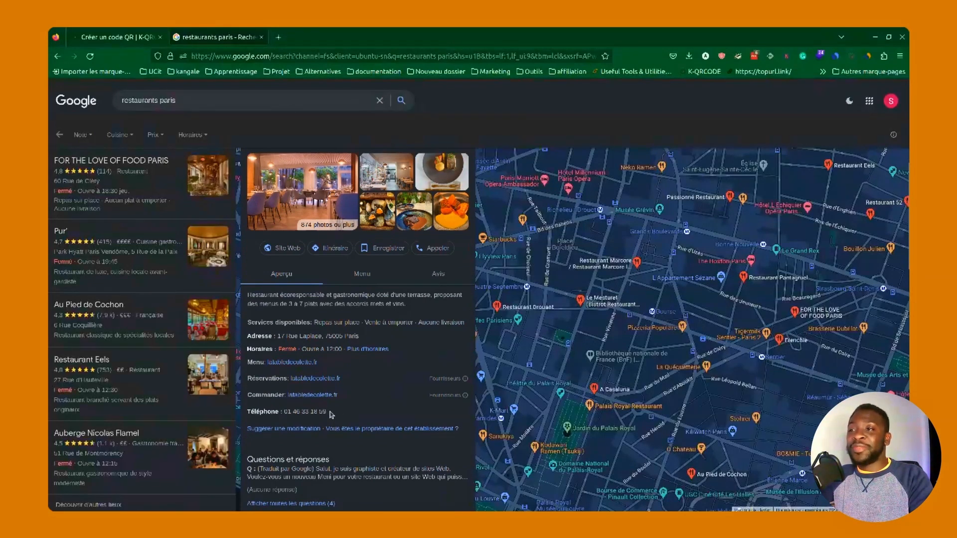
left_click_drag(326, 412, 283, 412)
key("ctrl+c")
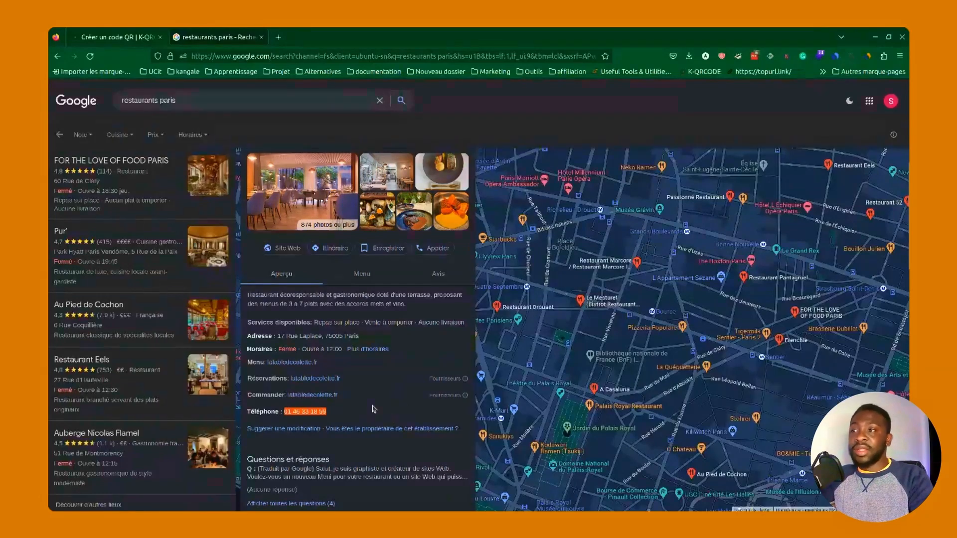
key("ctrl+Page_Up")
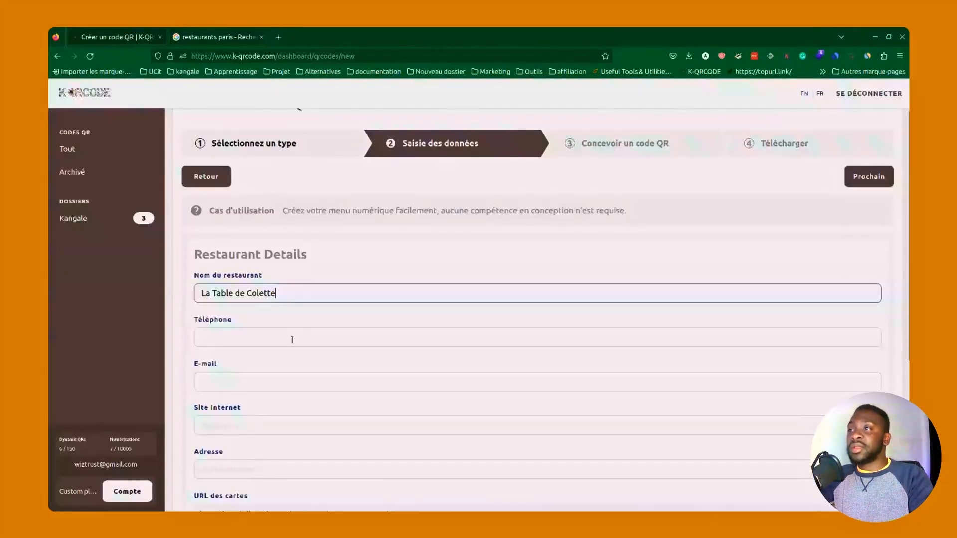
left_click(249, 344)
key("ctrl+v")
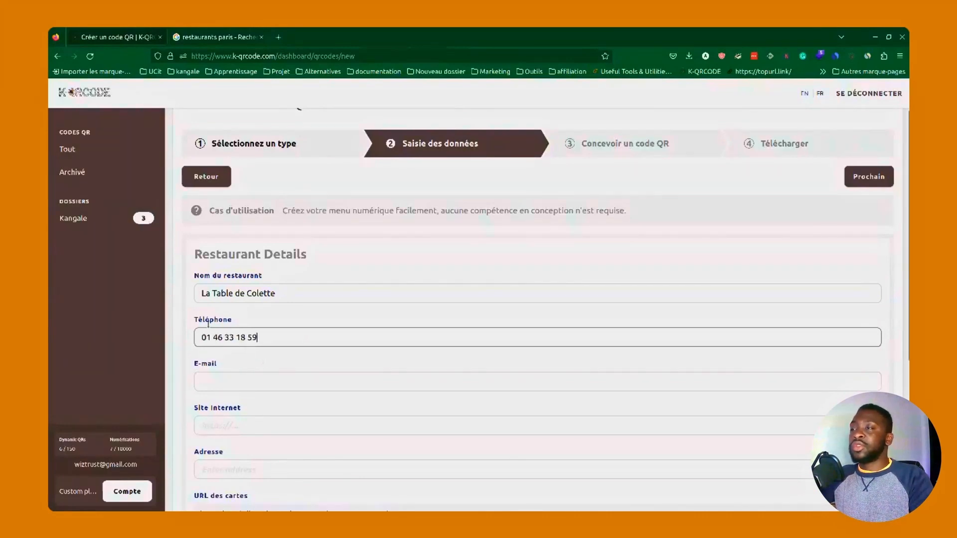
Step: Copy the menu link latabledecolette.fr from the Google listing into the form's "Site Internet" field
left_click(219, 37)
scroll(282, 305, "down", 2)
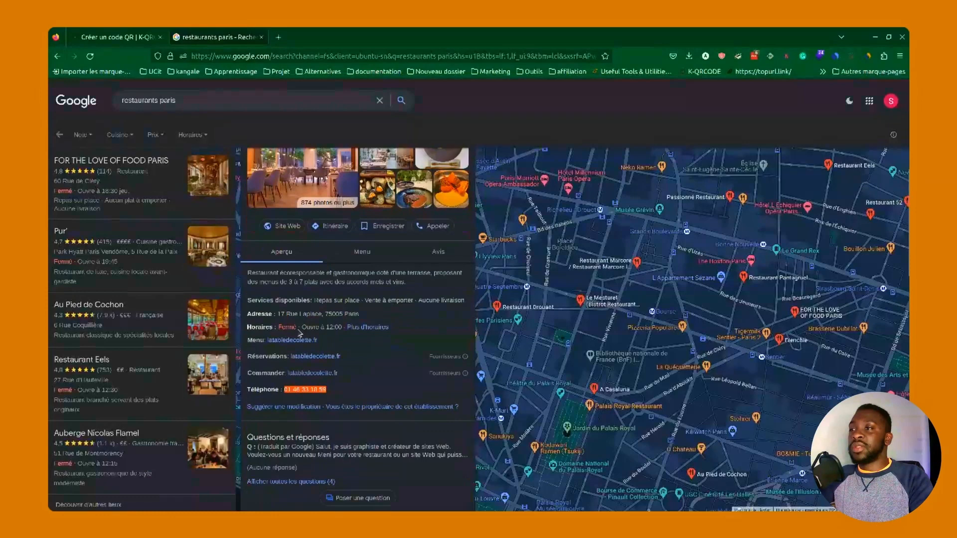
left_click(139, 37)
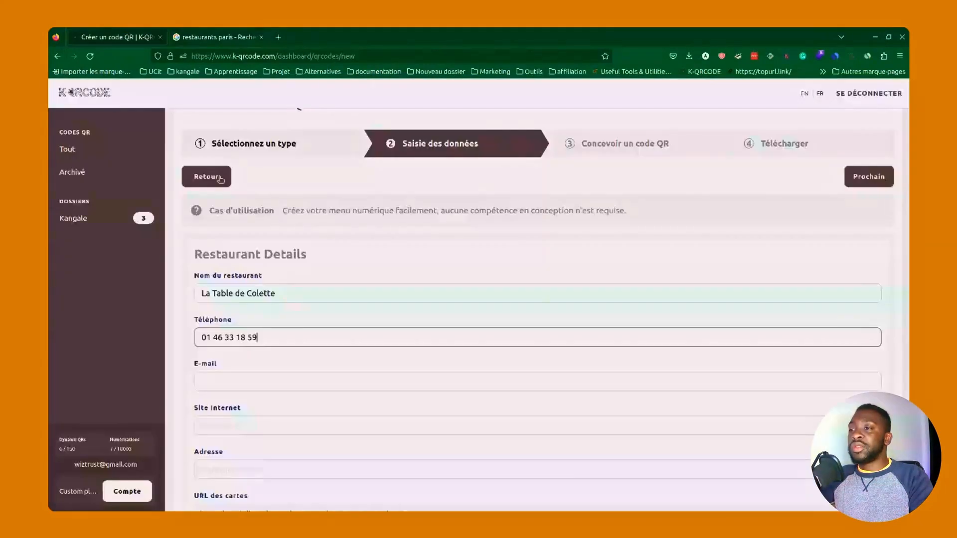
scroll(259, 293, "down", 2)
left_click(234, 37)
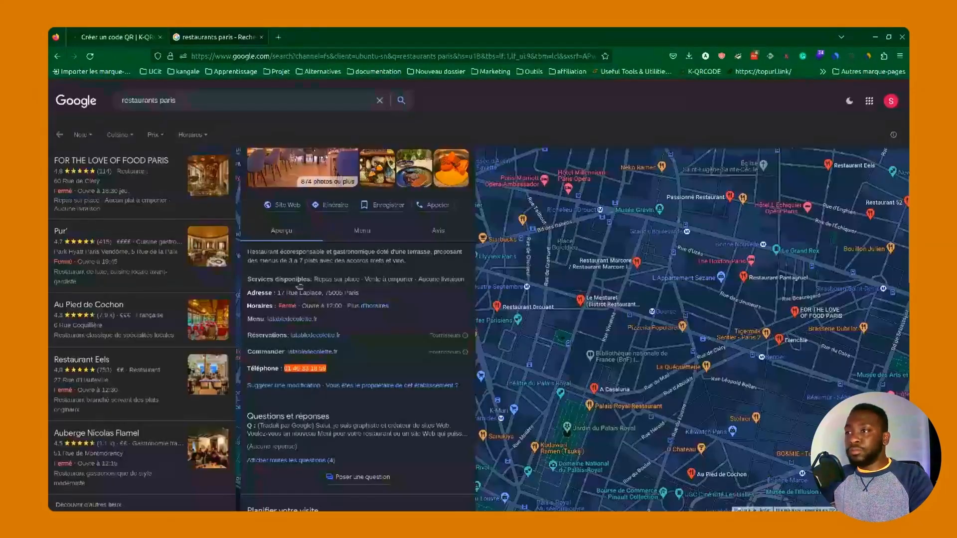
scroll(301, 256, "down", 3)
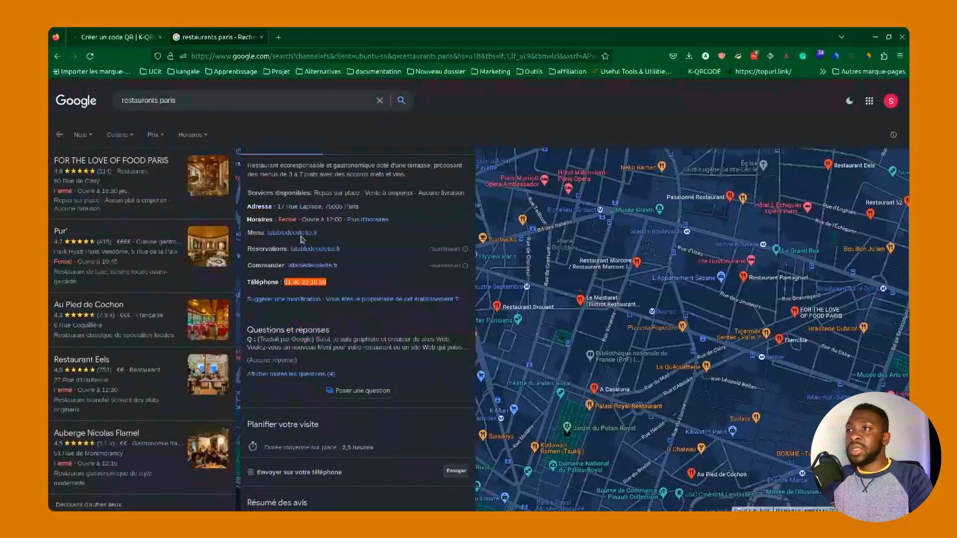
left_click_drag(339, 234, 267, 236)
key("ctrl+c")
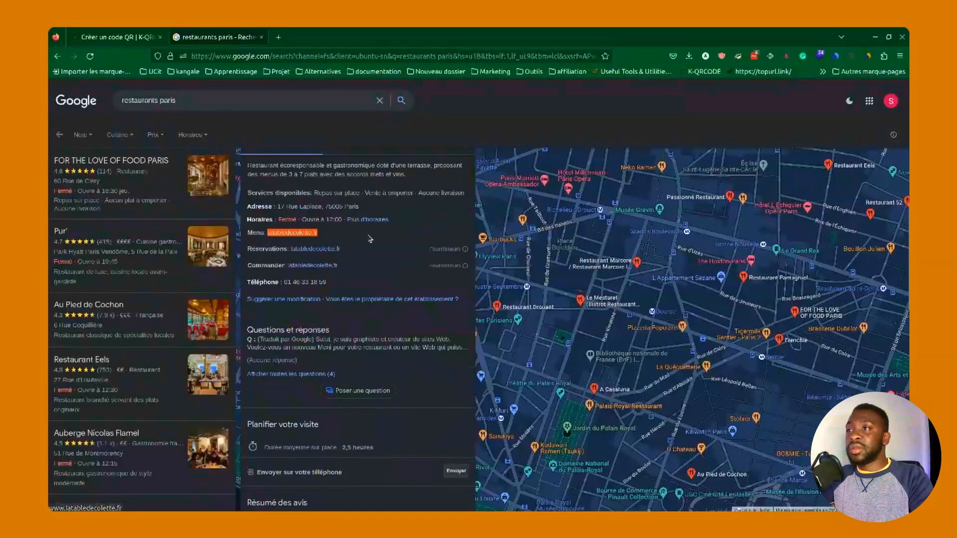
left_click(115, 37)
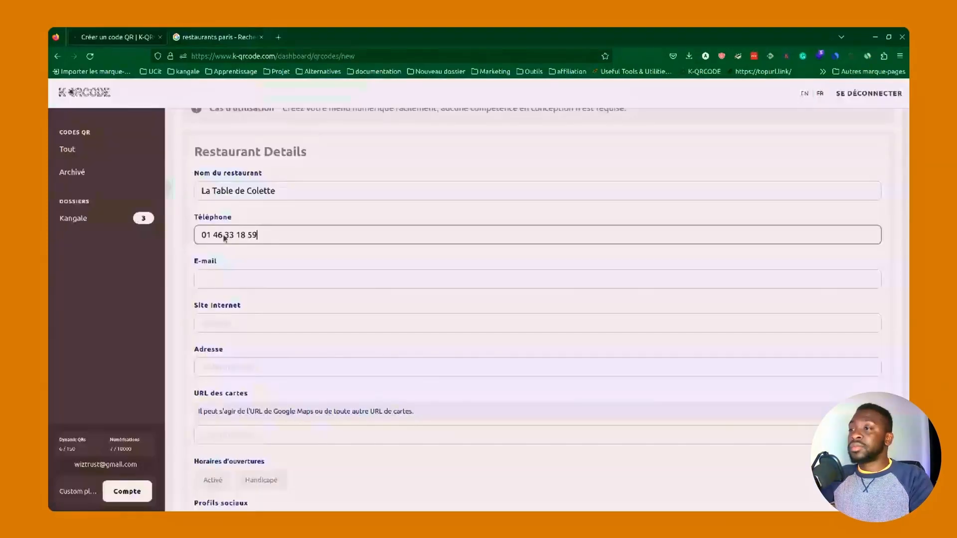
left_click(215, 322)
key("ctrl+v")
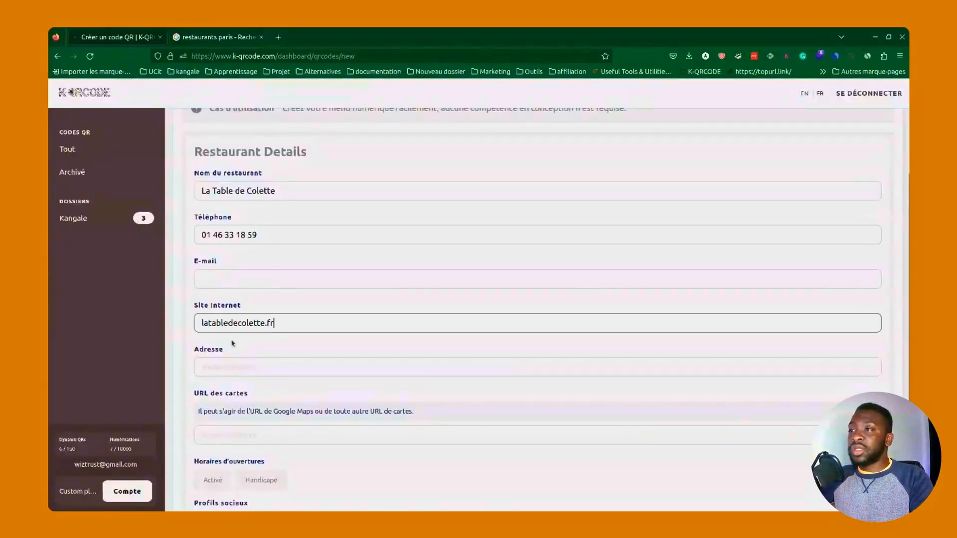
Step: Copy the restaurant's postal address from the Google listing into the form's "Adresse" field
left_click(214, 36)
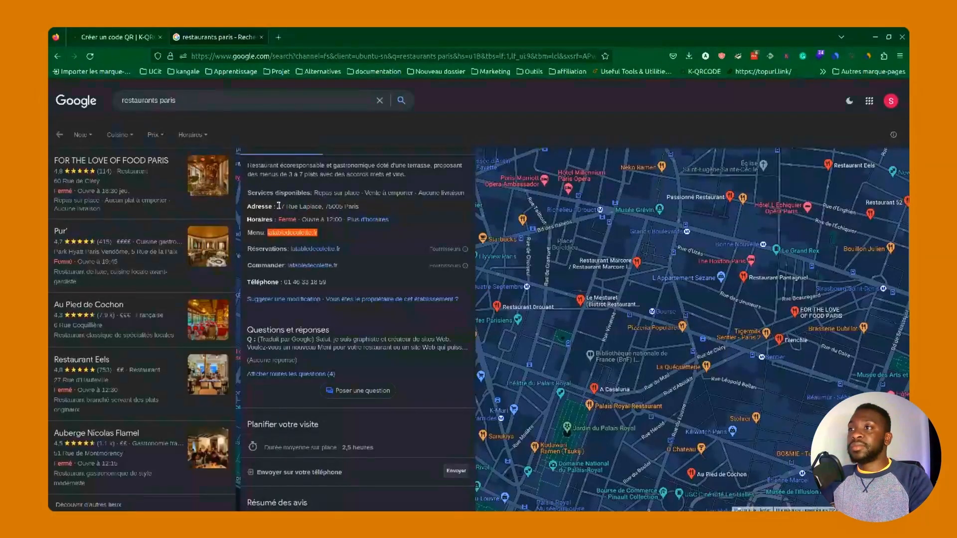
left_click_drag(277, 206, 358, 209)
key("ctrl+c")
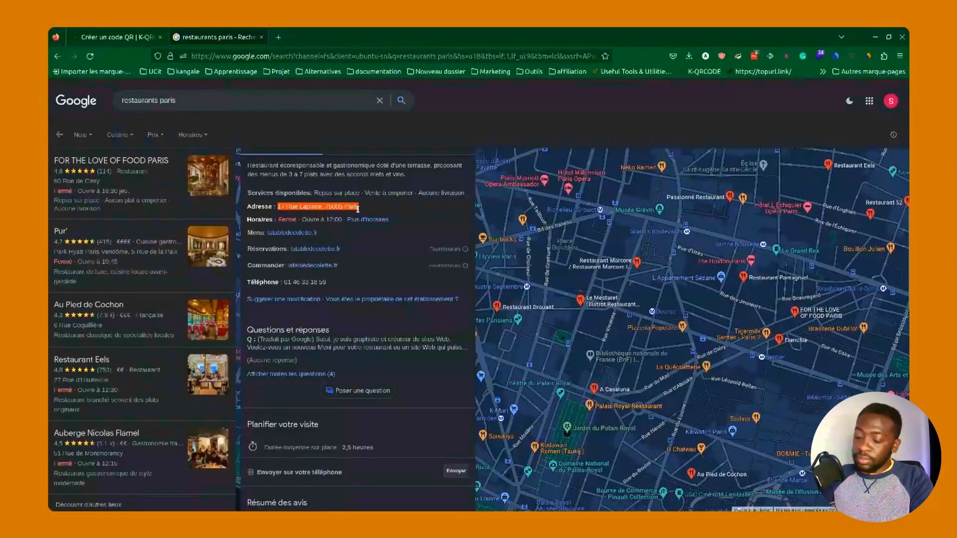
left_click(145, 37)
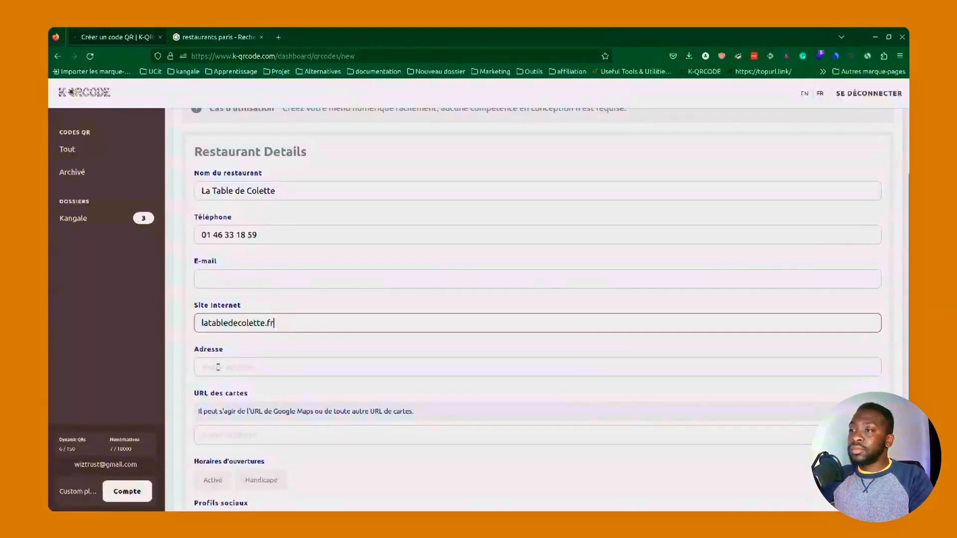
left_click(217, 368)
key("ctrl+v")
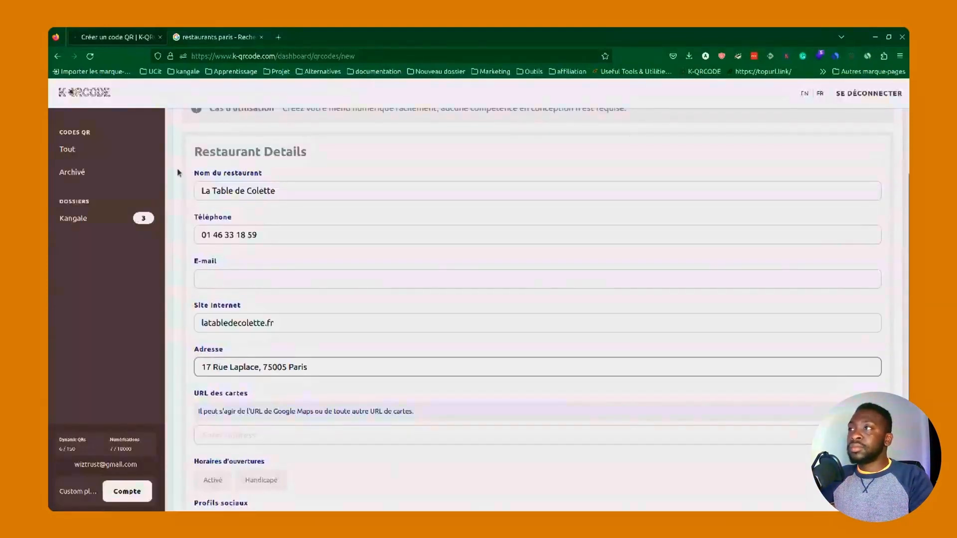
Step: Try to find a map link for La Table de Colette through its Google Maps directions page
left_click(212, 38)
scroll(337, 341, "up", 4)
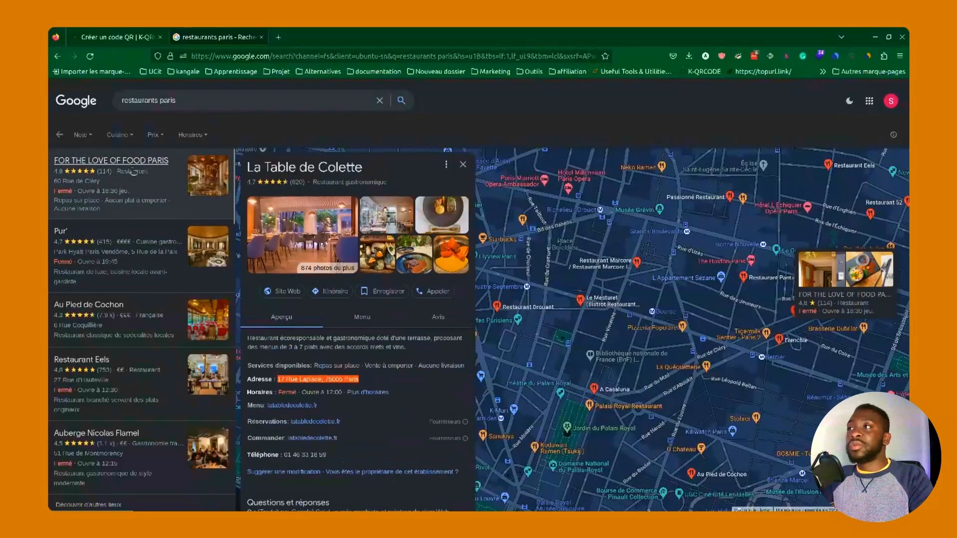
right_click(322, 296)
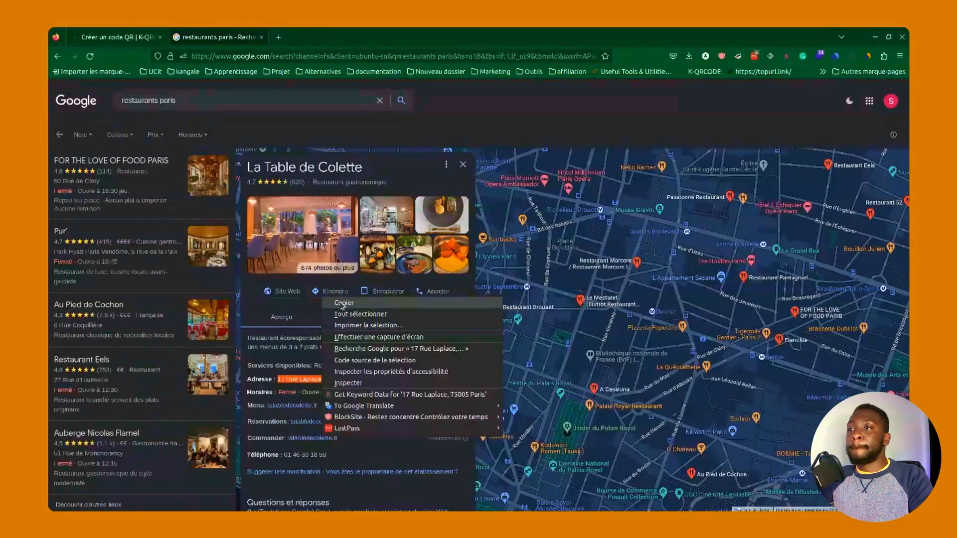
left_click(318, 295)
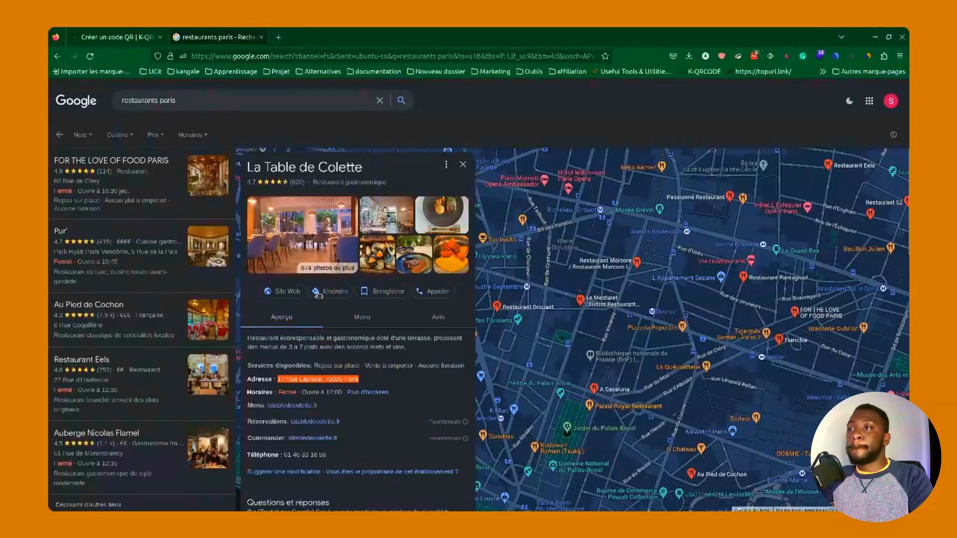
left_click(317, 294)
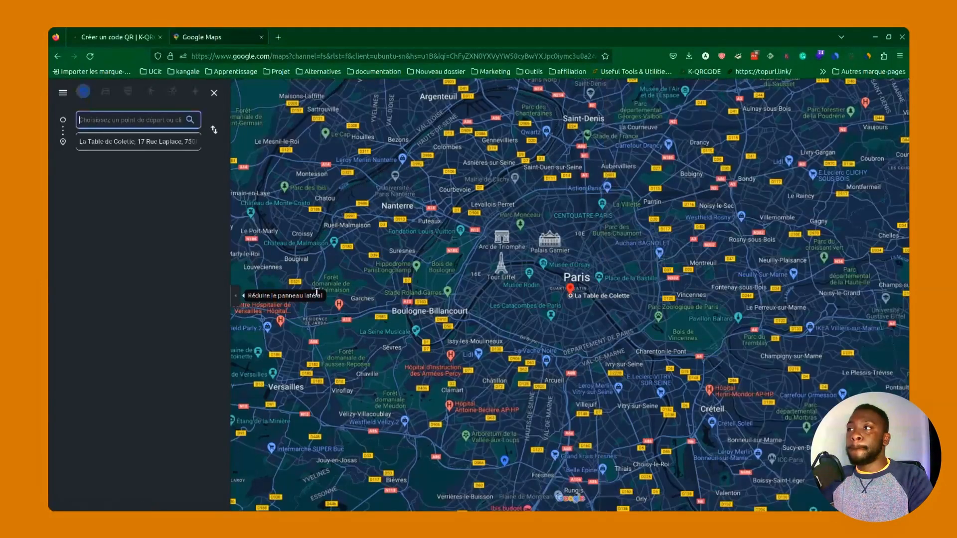
left_click(572, 298)
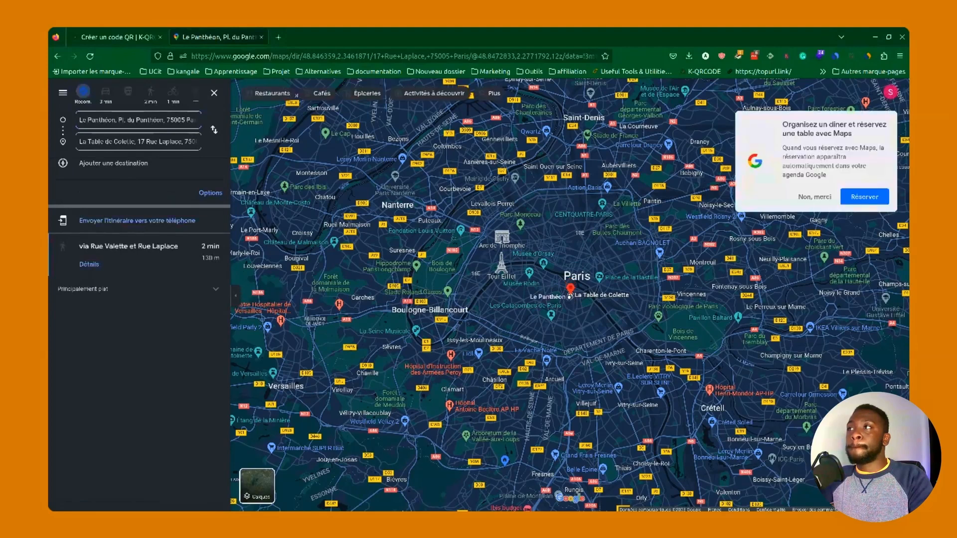
left_click(58, 56)
left_click(63, 93)
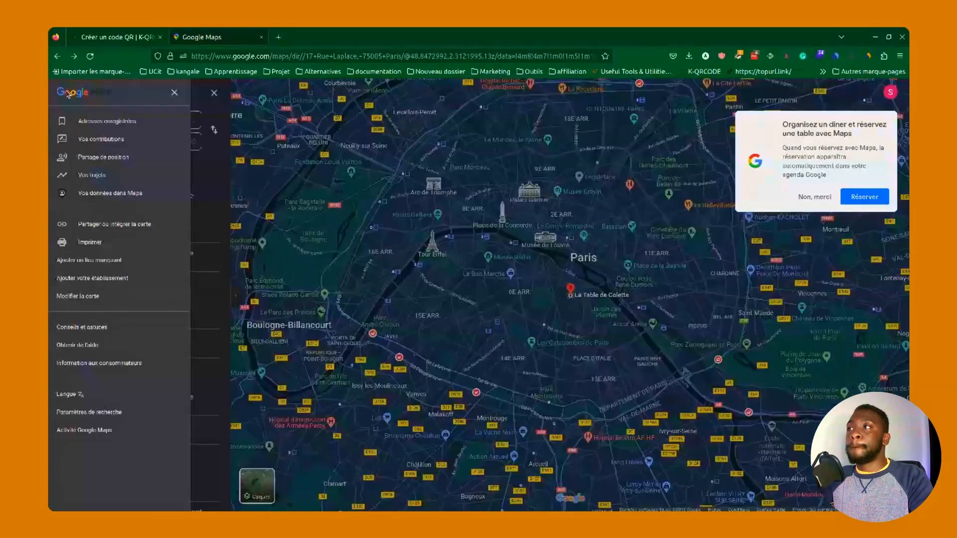
left_click(175, 95)
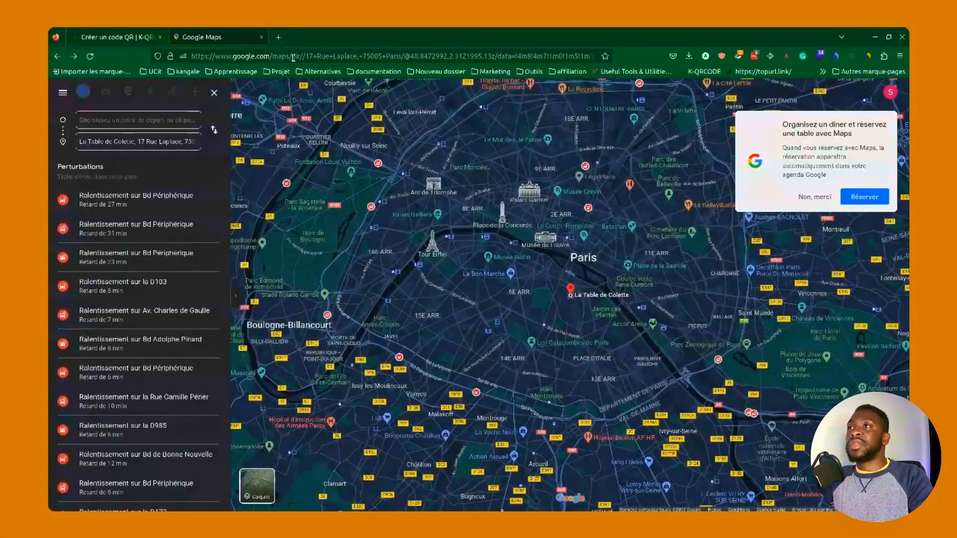
left_click(293, 56)
type("https://www.google.com/maps/")
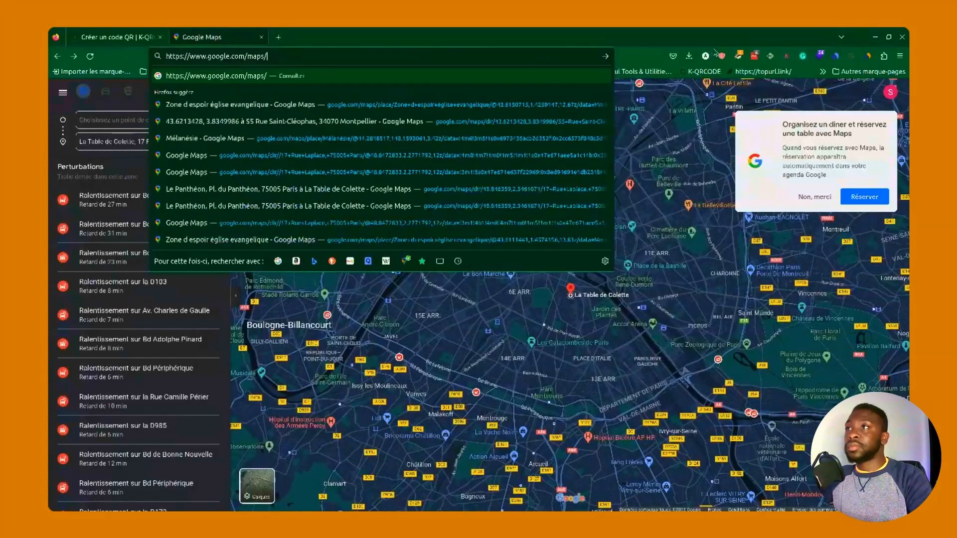
key("Return")
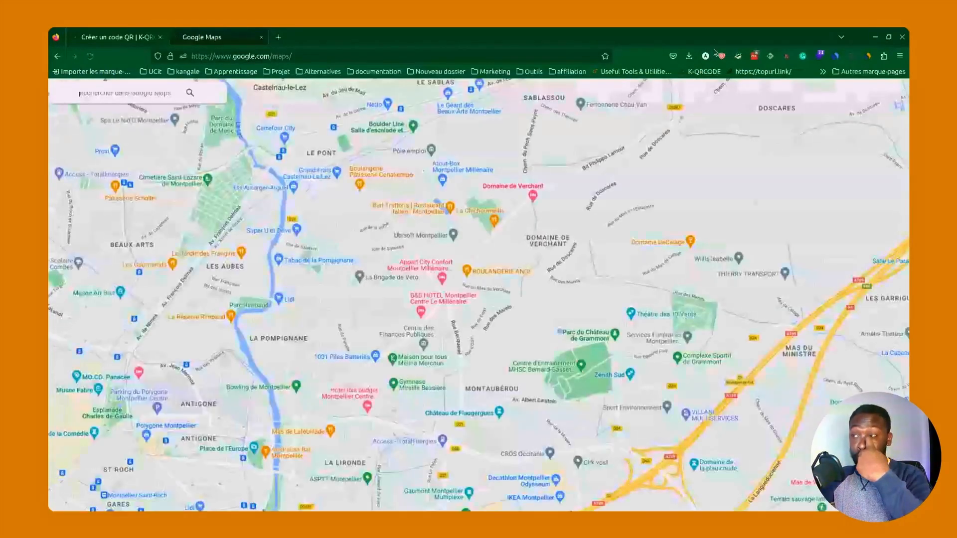
left_click(115, 37)
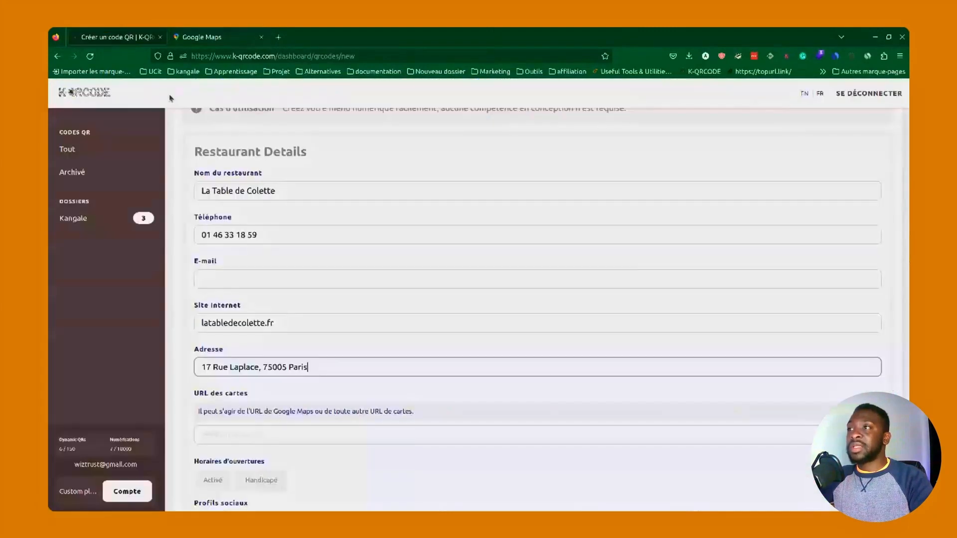
Step: Copy the restaurant's postal address from the form's "Adresse" field and search for it in Google Maps
left_click_drag(313, 366, 150, 338)
key("ctrl+c")
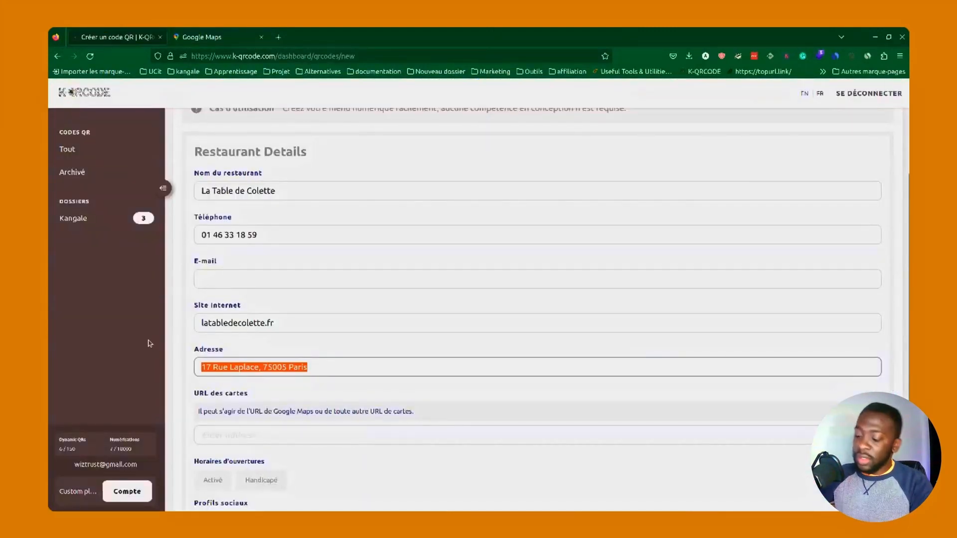
left_click(208, 35)
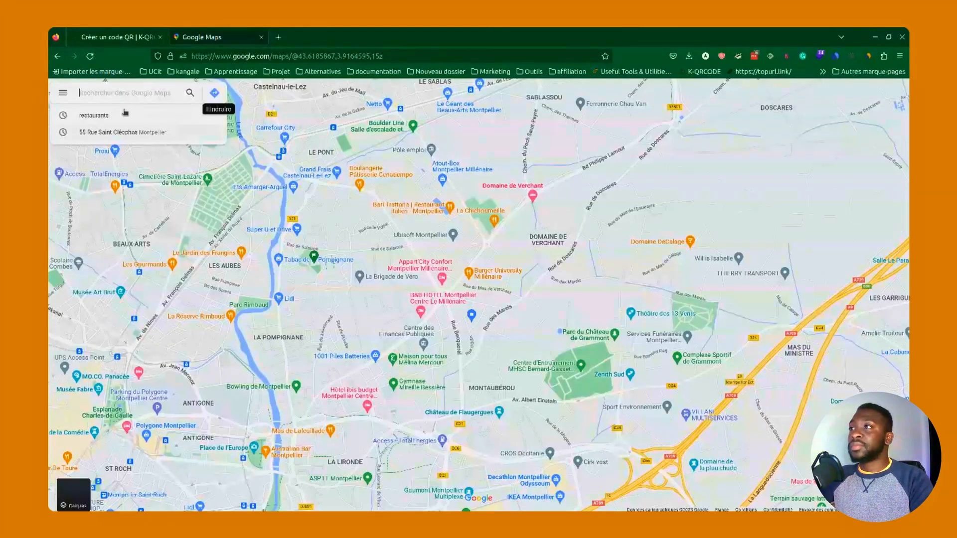
key("ctrl+v")
key("Return")
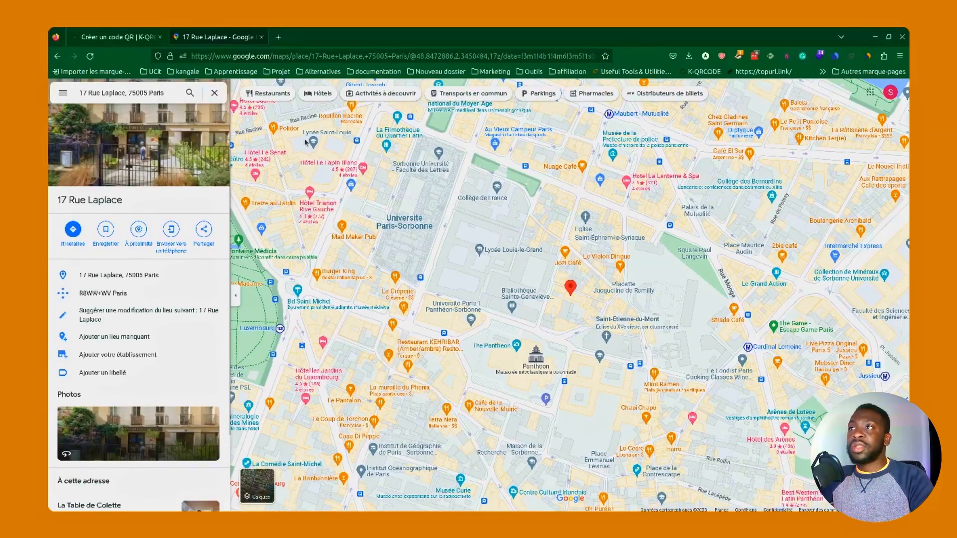
left_click(326, 56)
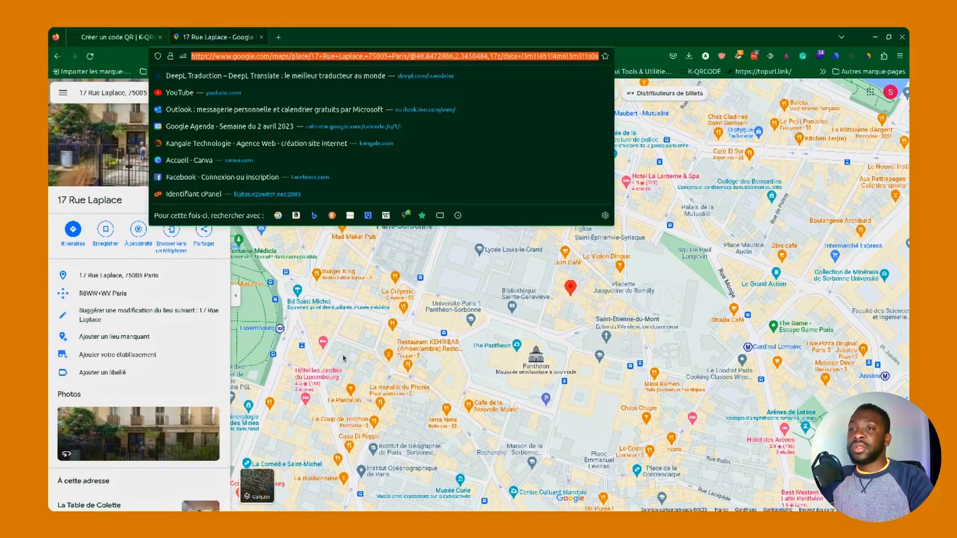
left_click(572, 289)
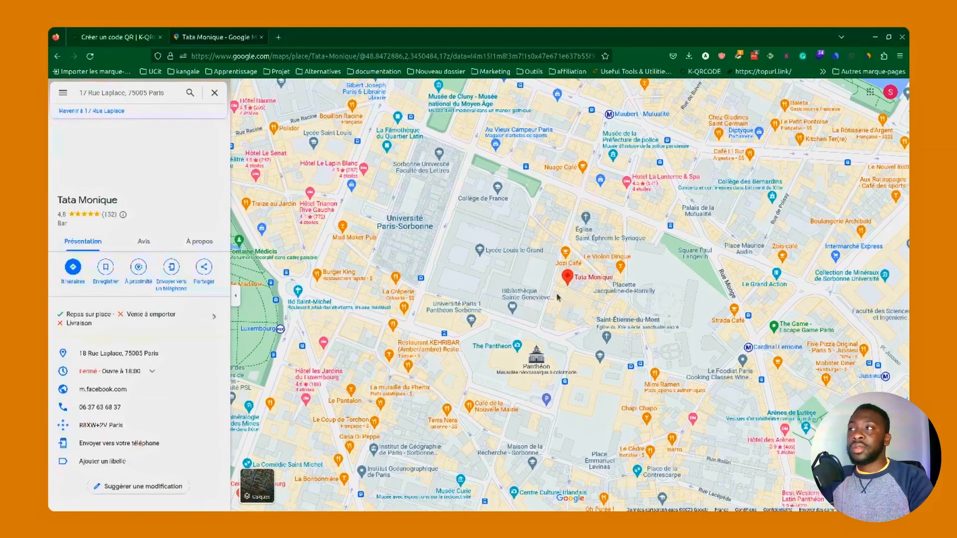
left_click(190, 93)
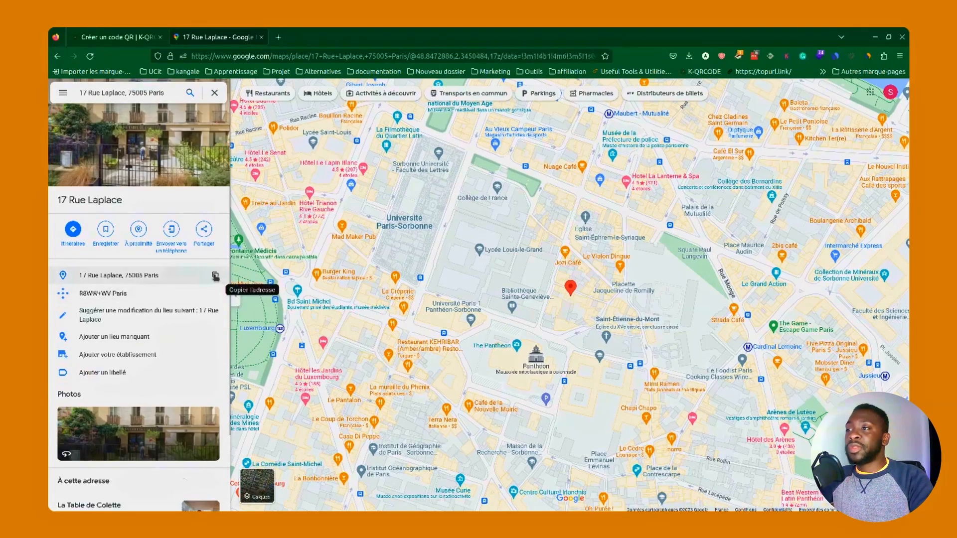
Step: Copy the Google Maps link of the restaurant's address into the form's "URL des cartes" field
left_click(203, 55)
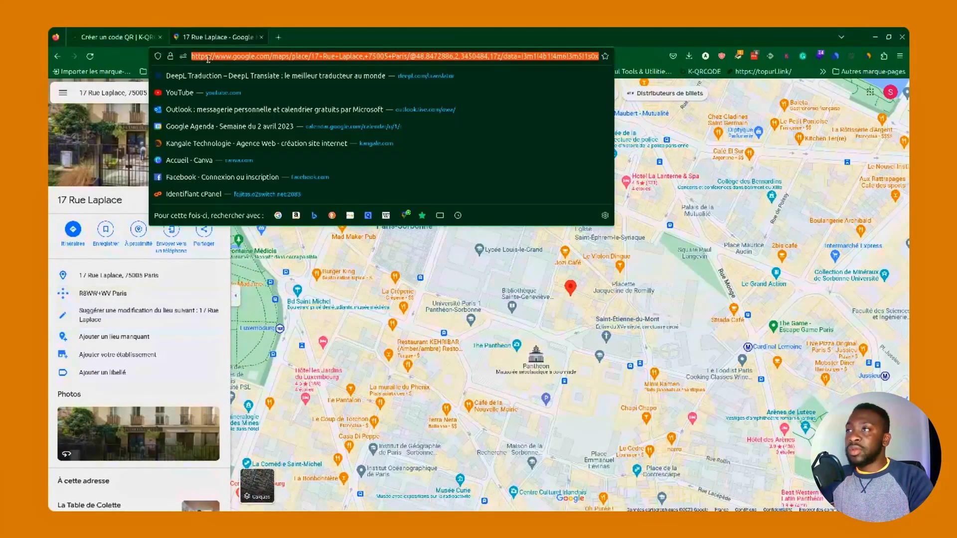
left_click(117, 37)
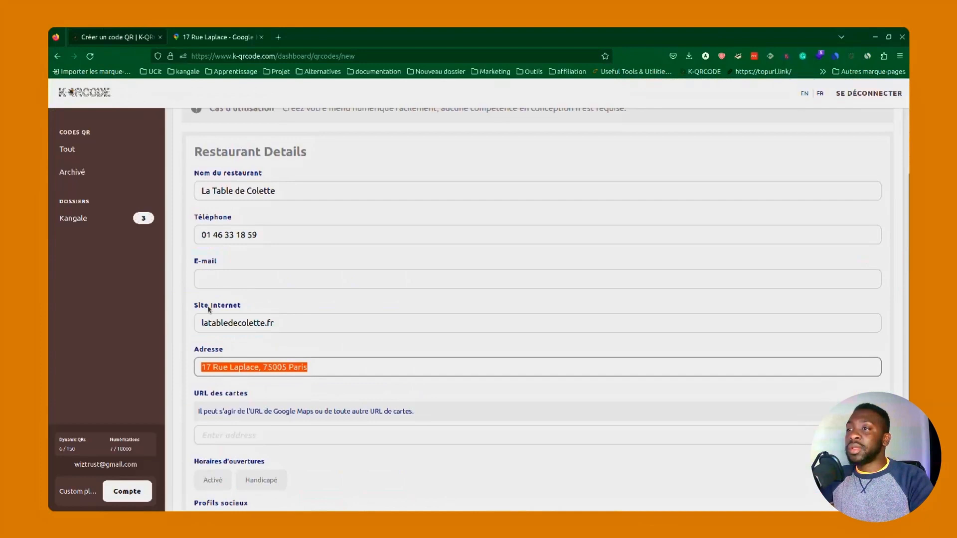
left_click(264, 433)
key("ctrl+v")
scroll(447, 487, "down", 3)
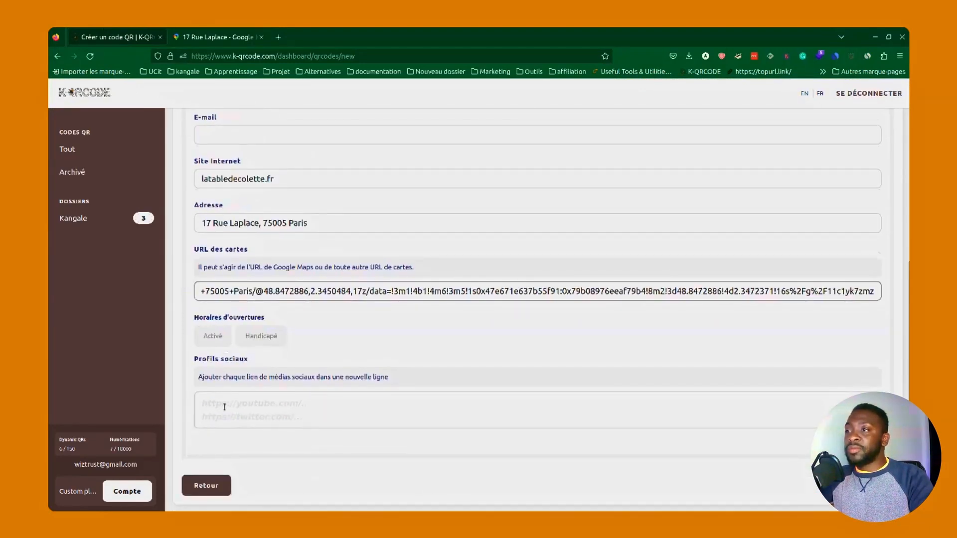
left_click(224, 407)
left_click(200, 36)
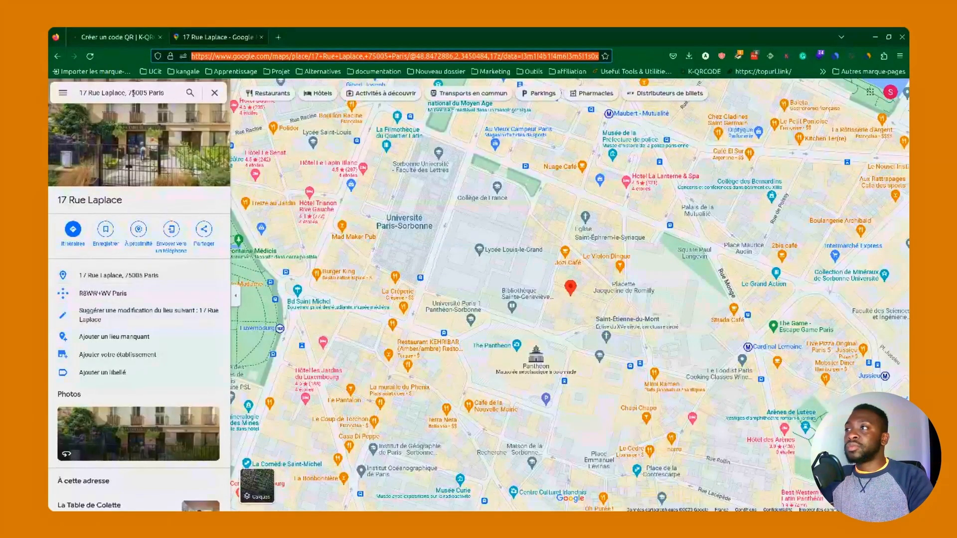
left_click(169, 94)
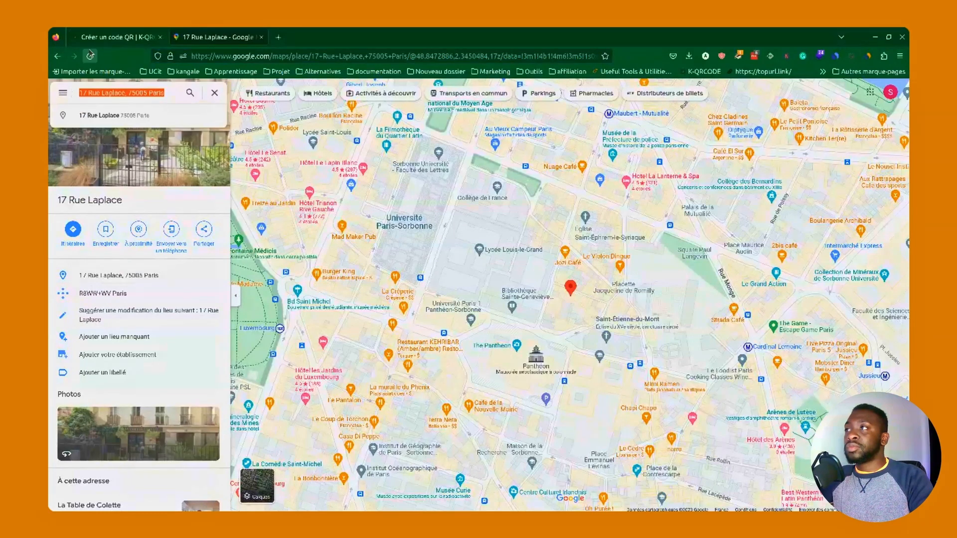
left_click(214, 59)
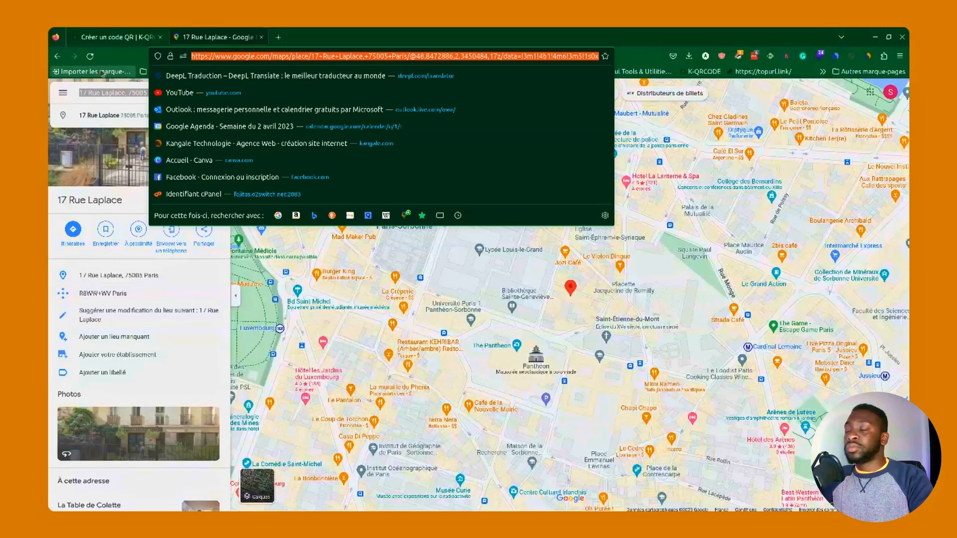
left_click(86, 33)
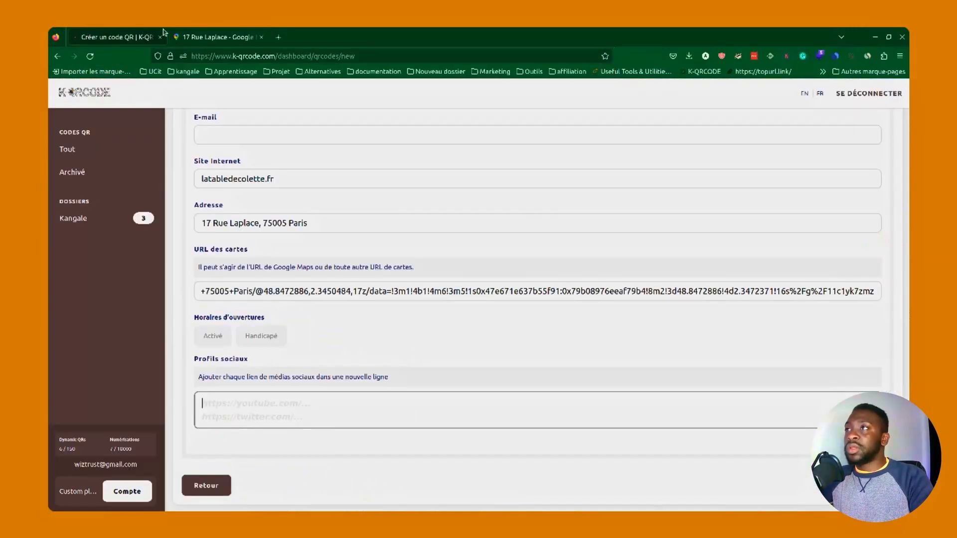
left_click(204, 37)
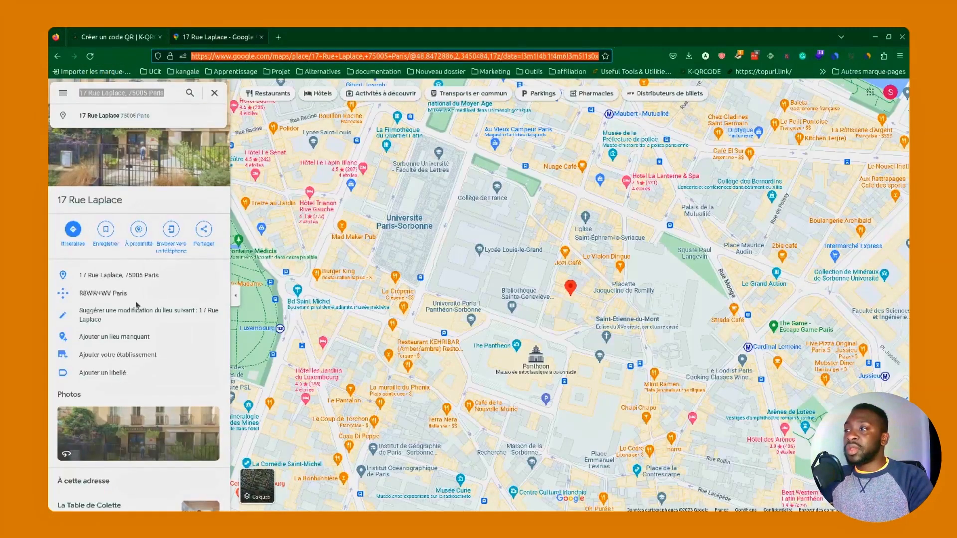
Step: Go back from Google Maps to the "restaurants paris" results and view the menu section of La Table de Colette's listing
left_click(57, 56)
left_click(57, 56)
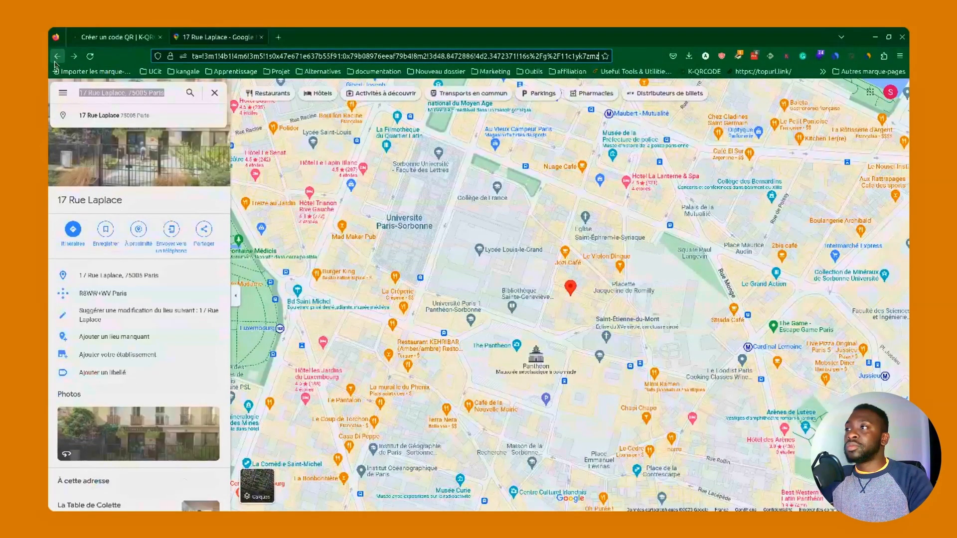
left_click(55, 60)
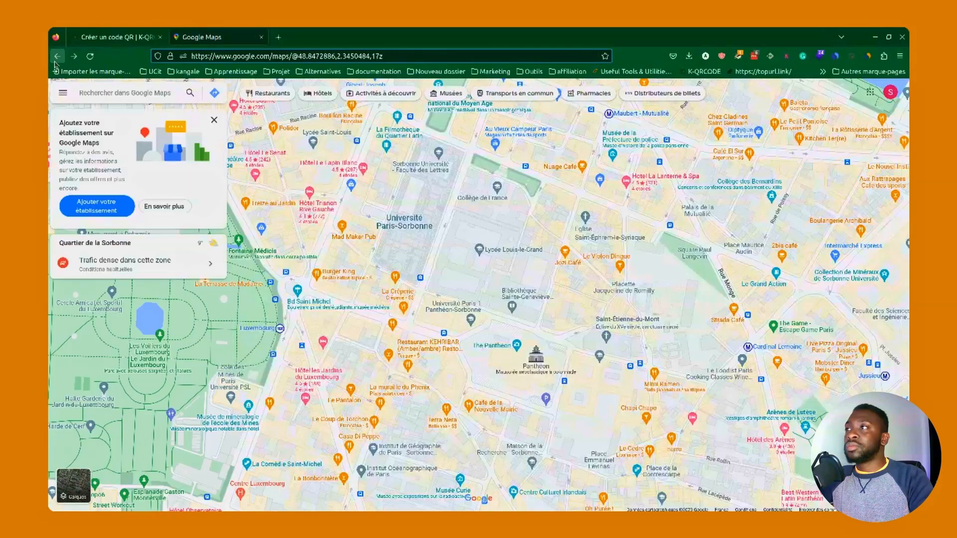
left_click(56, 62)
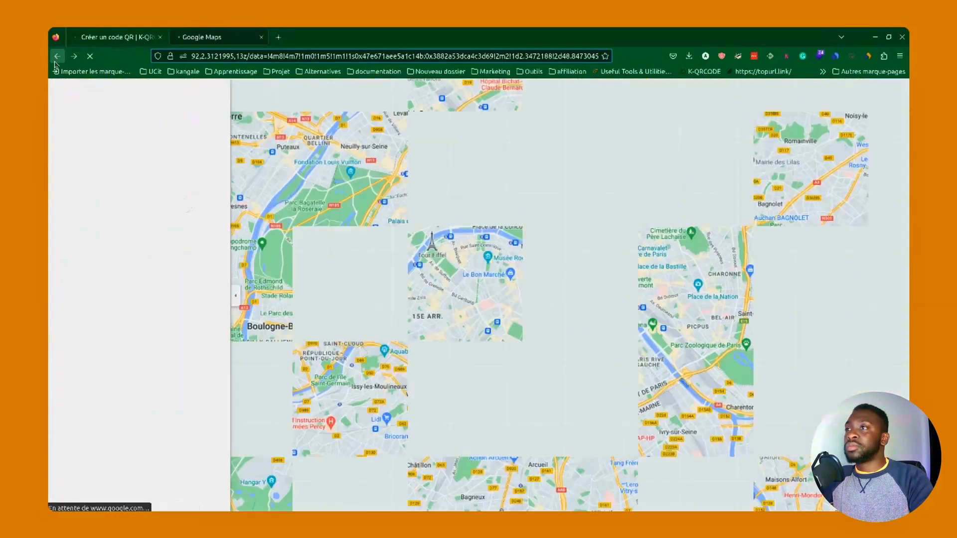
right_click(55, 62)
left_click(55, 62)
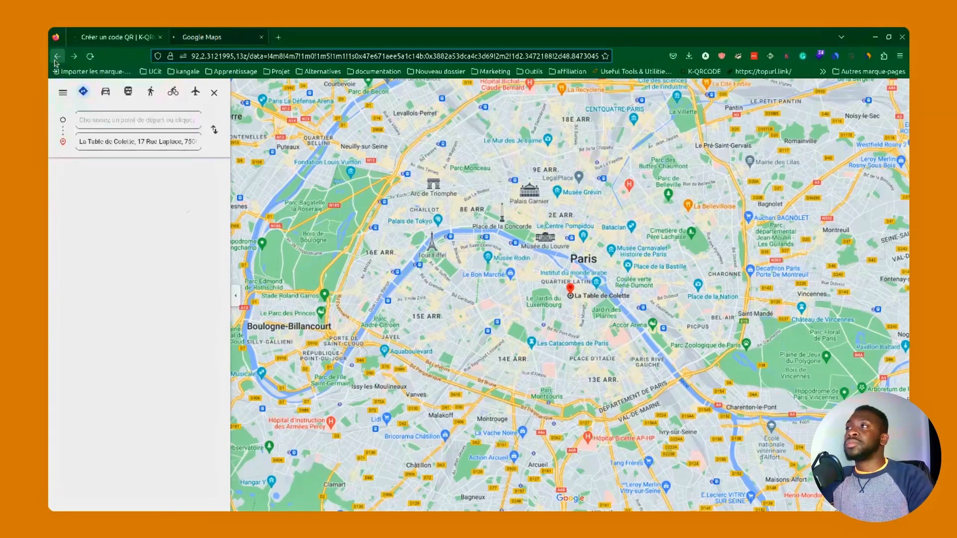
left_click(57, 57)
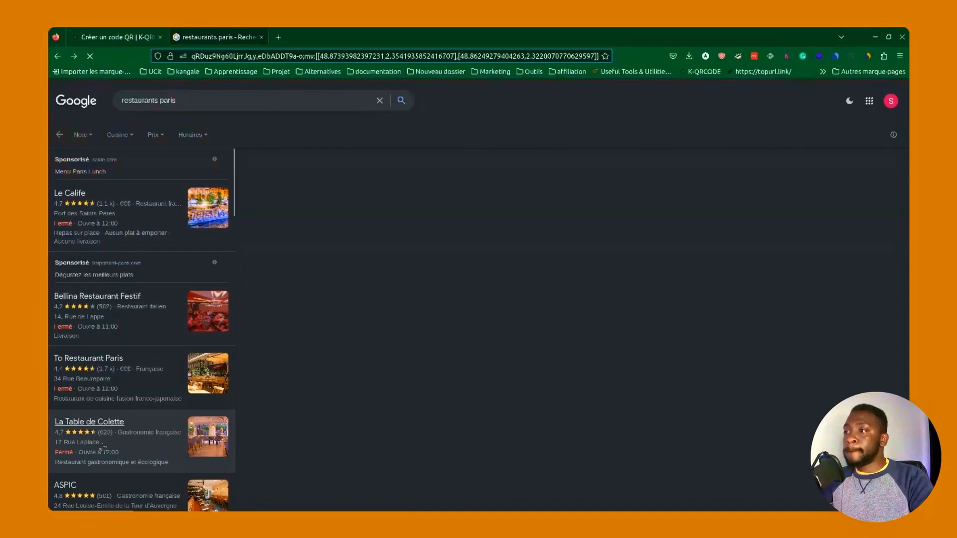
left_click(130, 441)
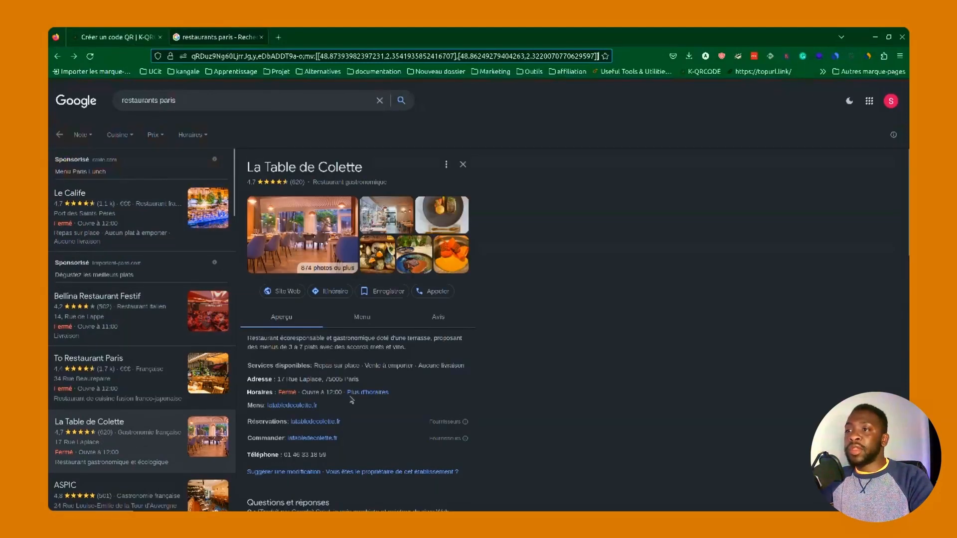
left_click(362, 318)
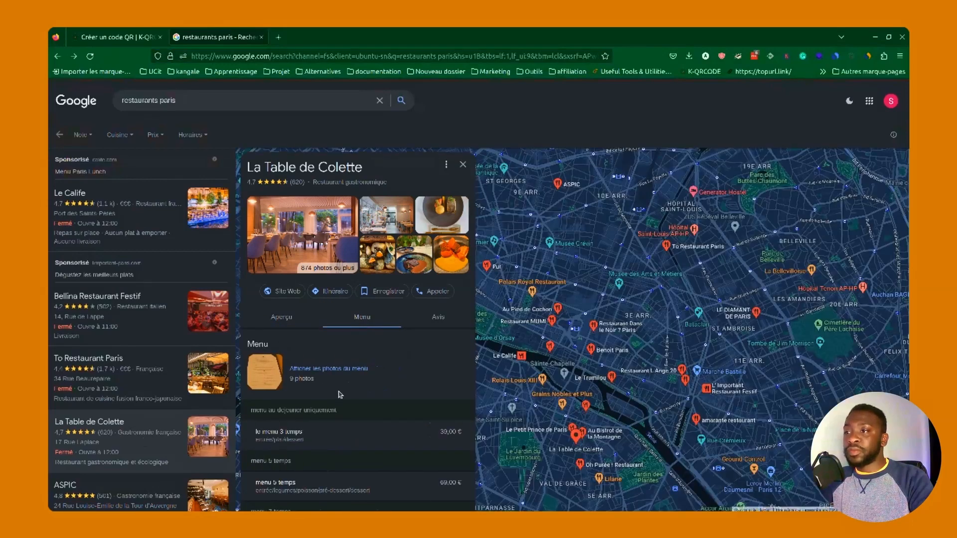
scroll(338, 387, "down", 2)
scroll(304, 386, "down", 1)
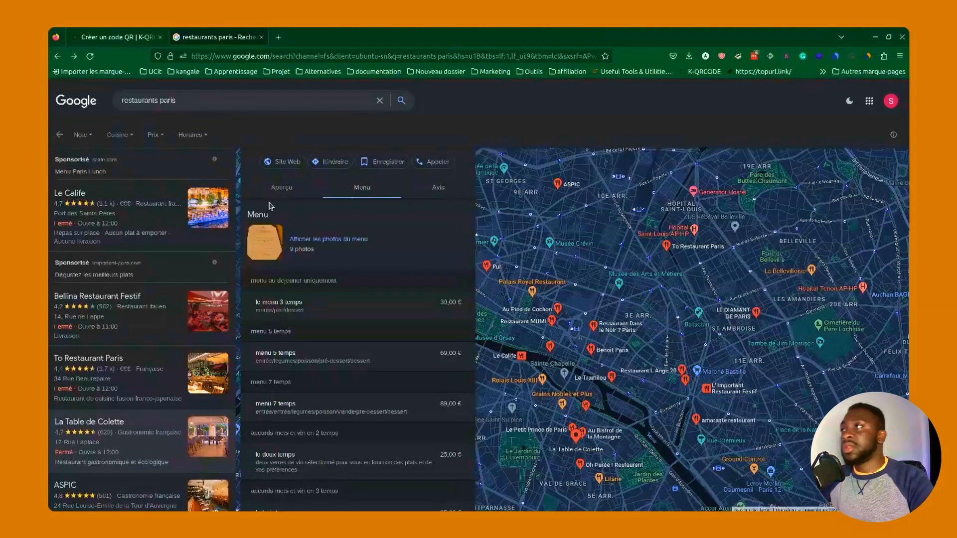
Step: Return to the restaurant details form, review its entries and try to proceed to the next stage
left_click(159, 36)
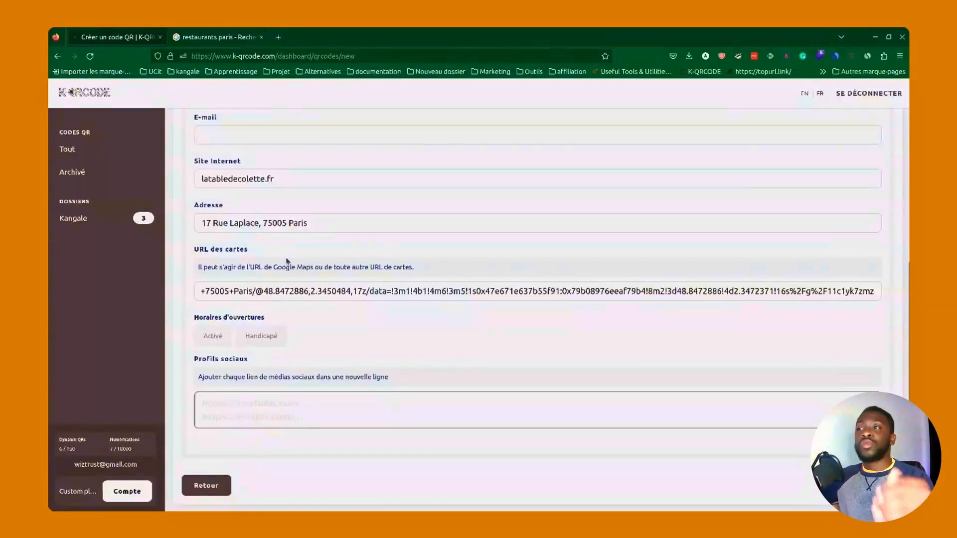
scroll(342, 264, "up", 4)
scroll(690, 267, "down", 2)
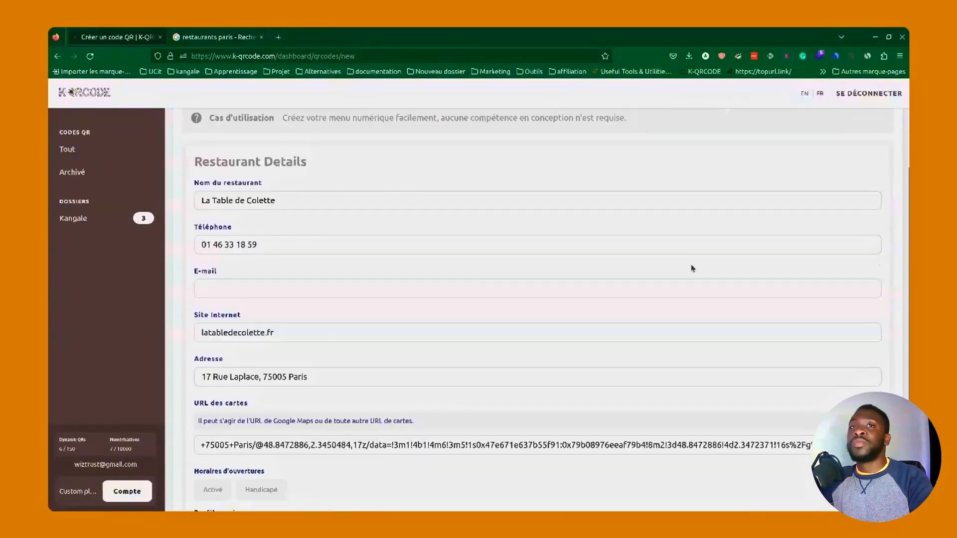
scroll(794, 286, "down", 3)
left_click(206, 485)
scroll(506, 348, "up", 3)
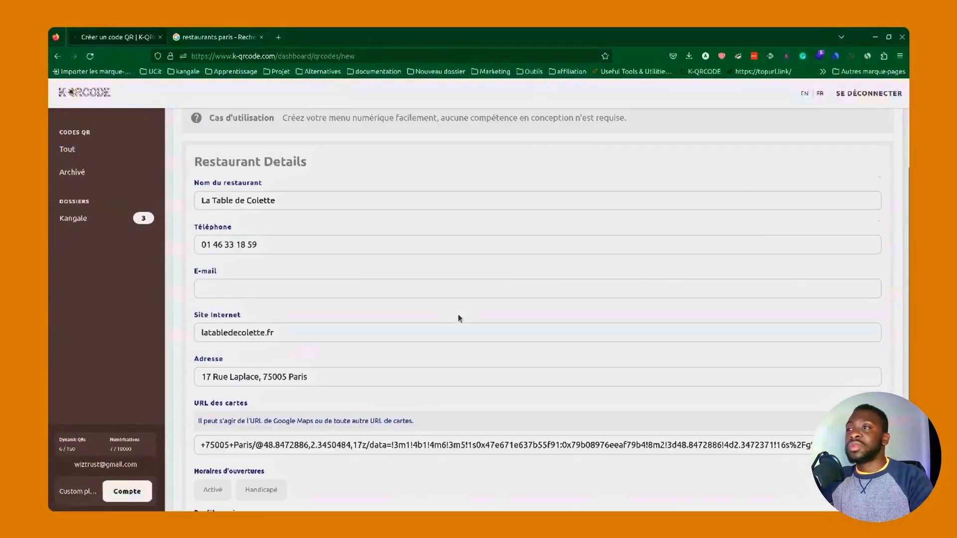
left_click(201, 333)
type("http")
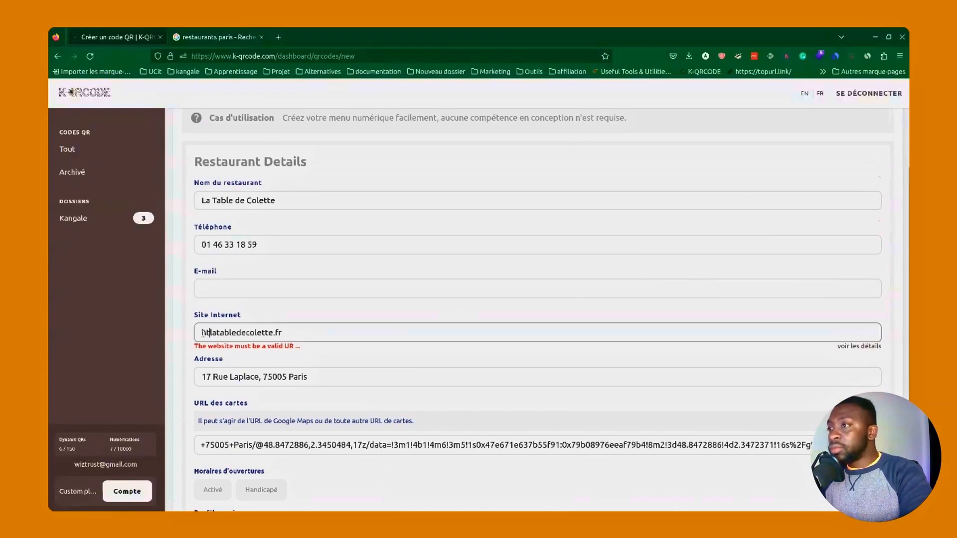
type("s://")
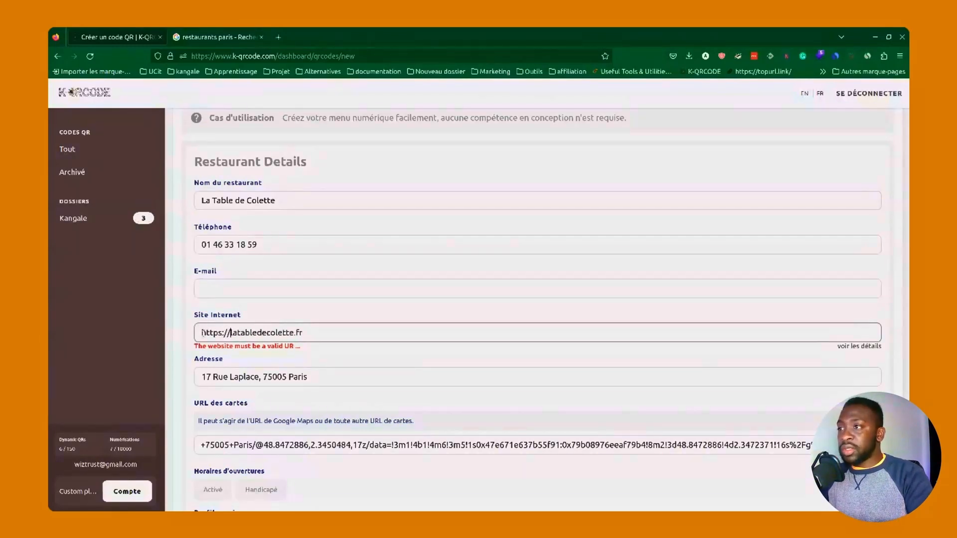
scroll(552, 337, "down", 3)
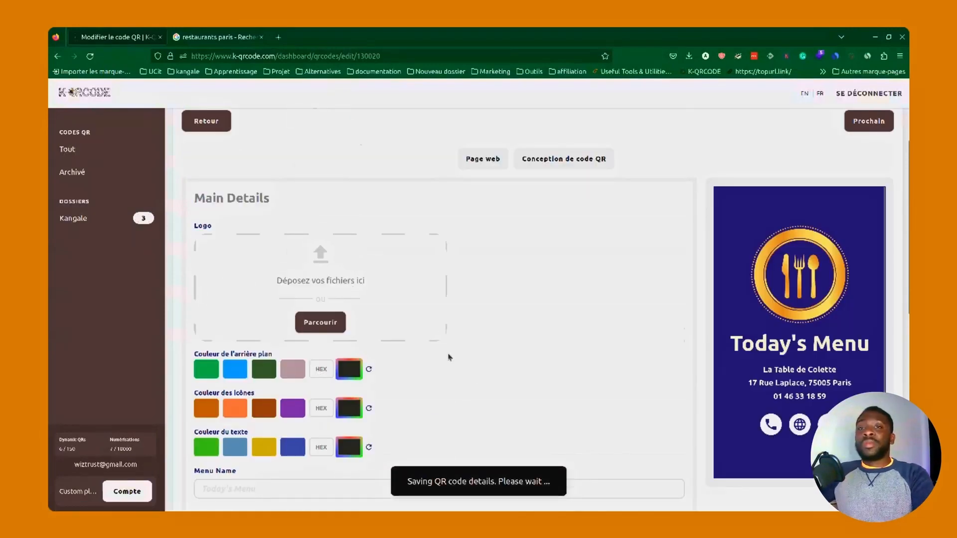
Step: Open La Table de Colette's website from its Google listing in a new tab
left_click(204, 35)
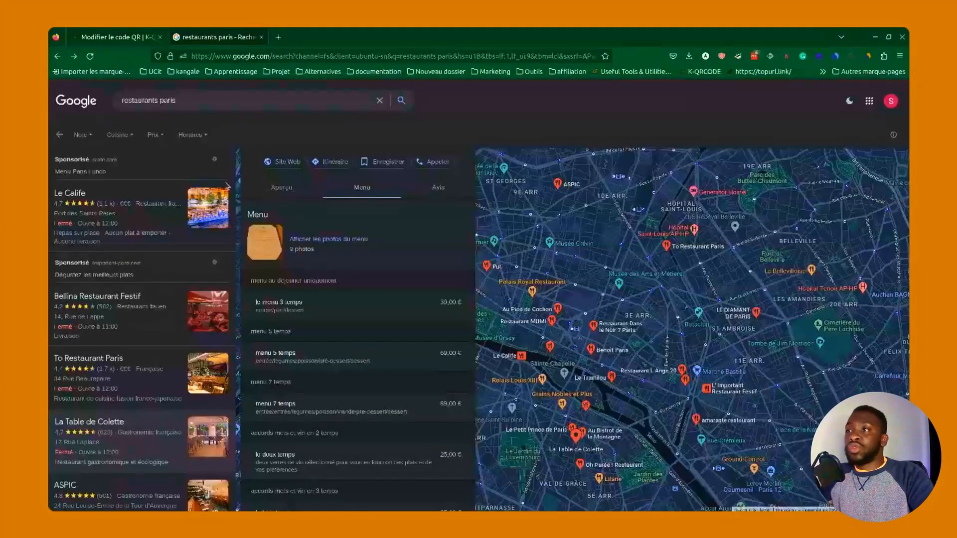
scroll(349, 256, "up", 3)
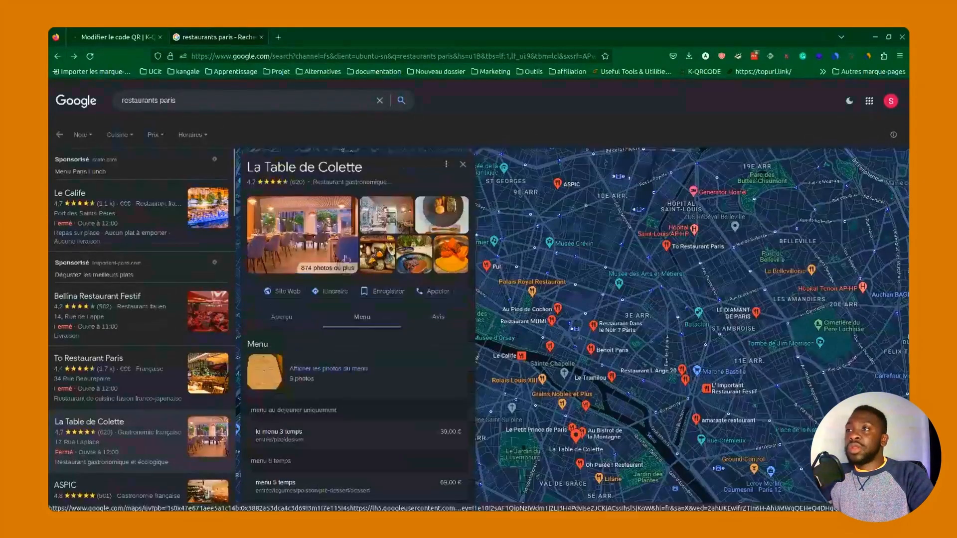
right_click(286, 298)
left_click(304, 305)
left_click(319, 36)
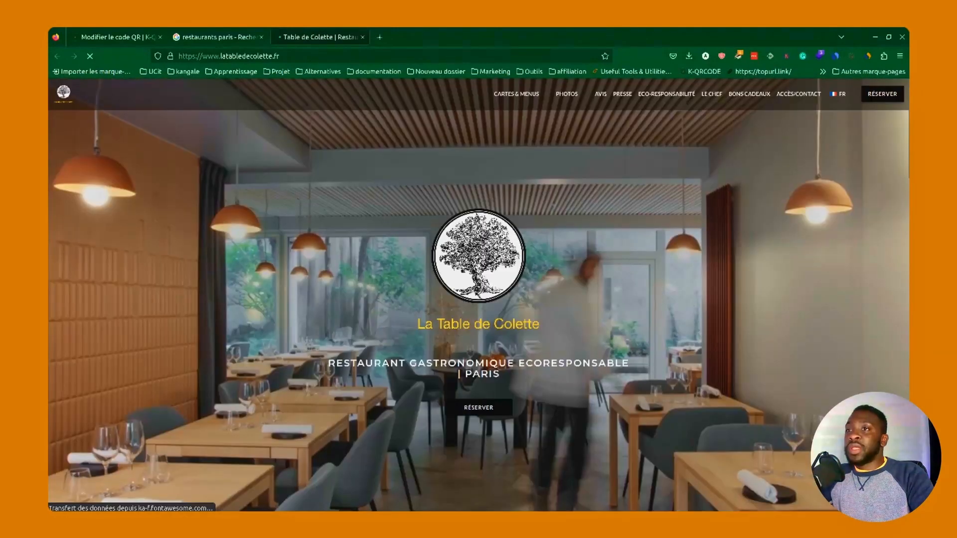
Step: Save the round tree logo from the restaurant's homepage to Téléchargements as logo_latable_decolette.png
right_click(481, 260)
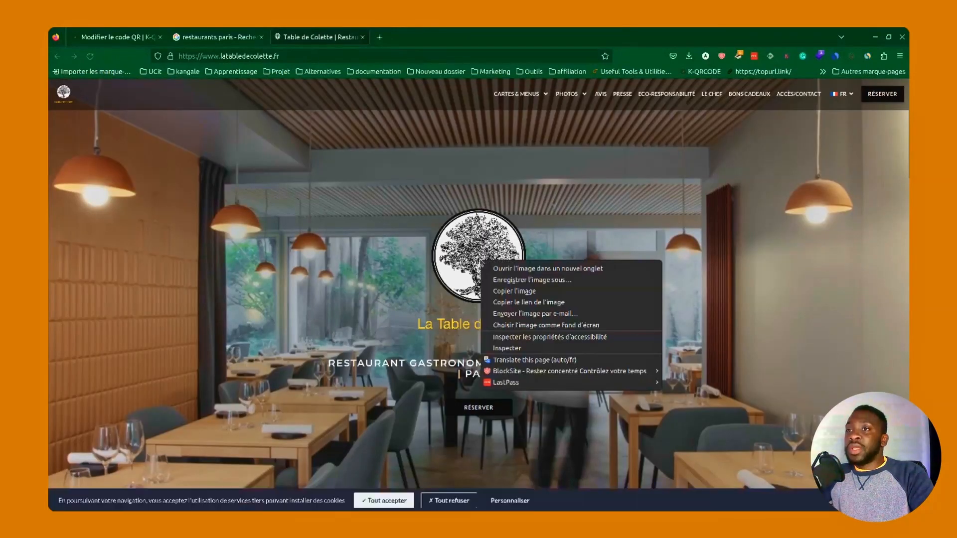
left_click(514, 280)
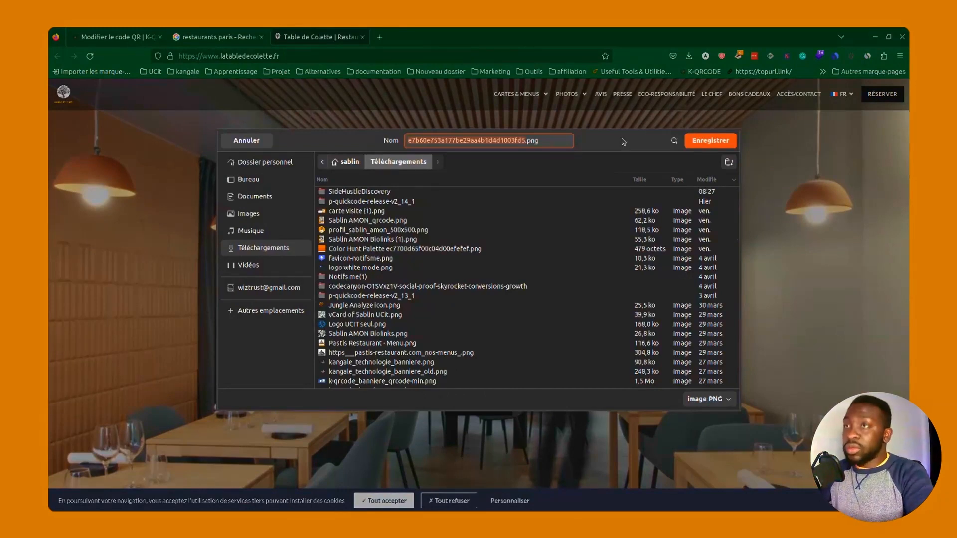
type("logo_latable_decol")
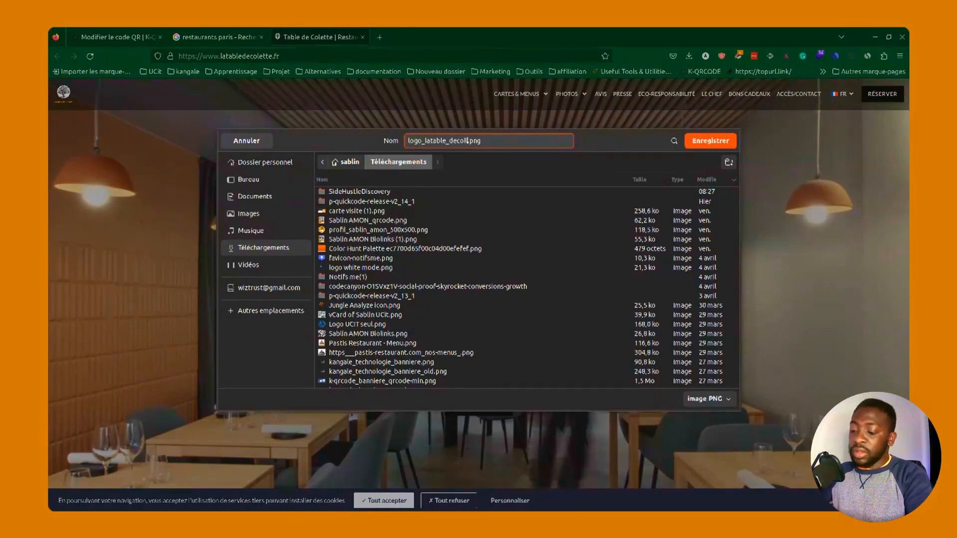
type("ette")
key("Return")
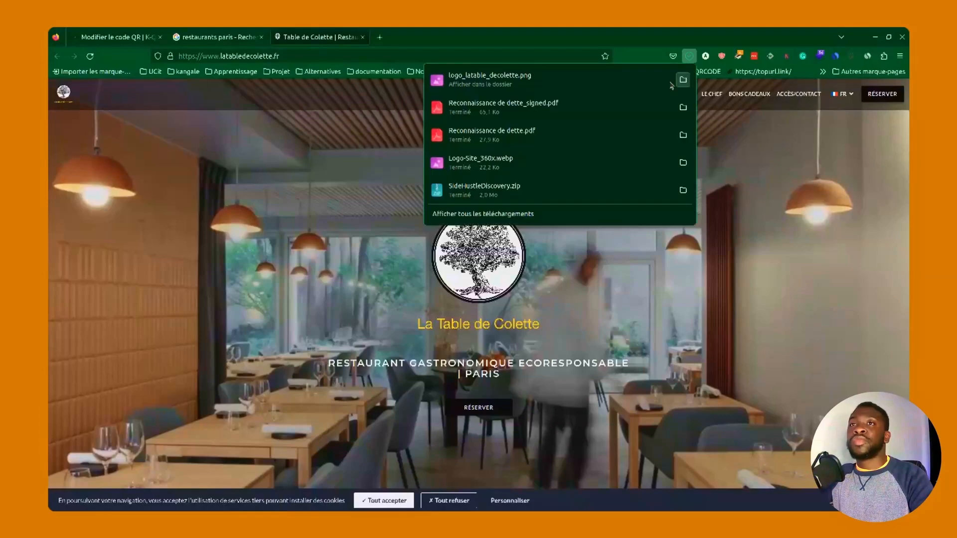
Step: Return to the QR code editor and try to upload logo_latable_decolette.png as the menu's logo
left_click(188, 33)
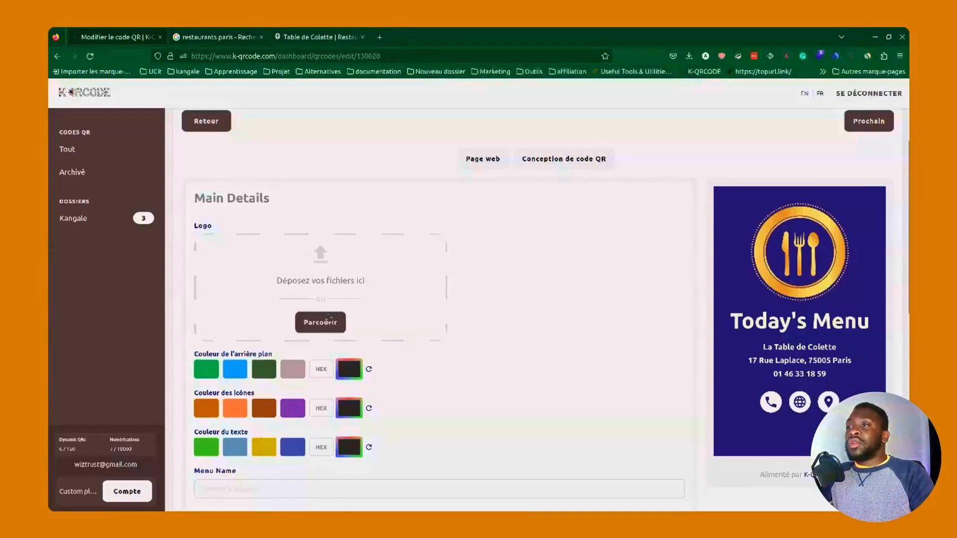
left_click(329, 319)
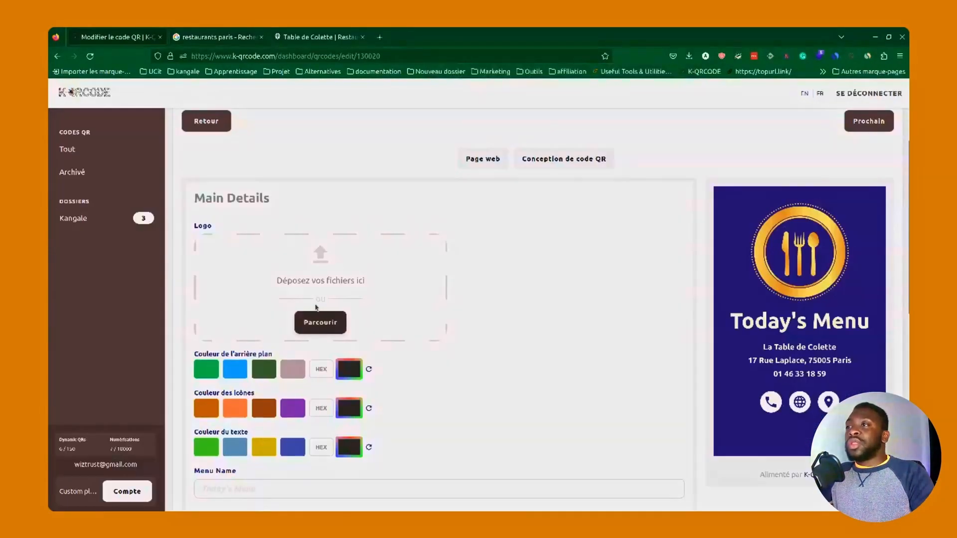
left_click(698, 147)
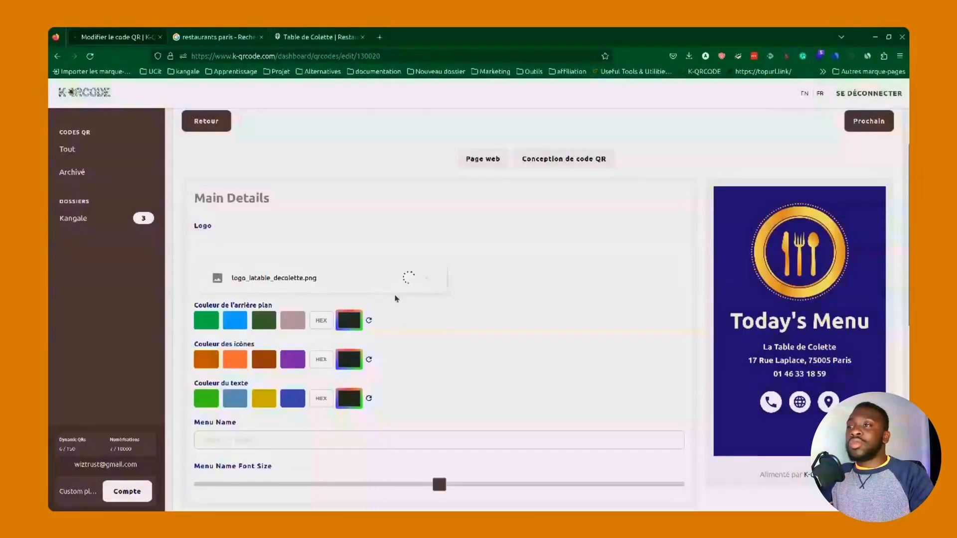
Step: Delete the uploaded logo file from the form, then reopen the logo file selection and cancel it
left_click(426, 256)
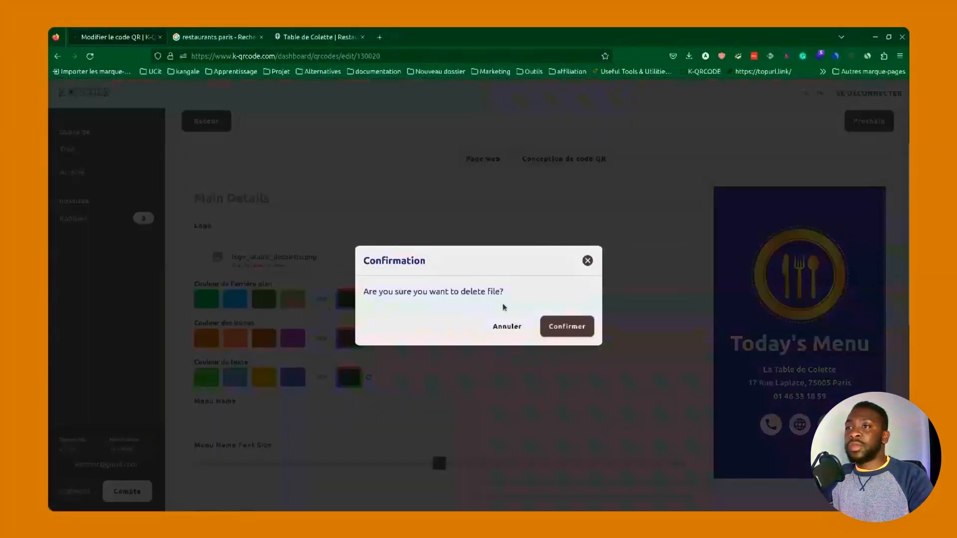
left_click(560, 327)
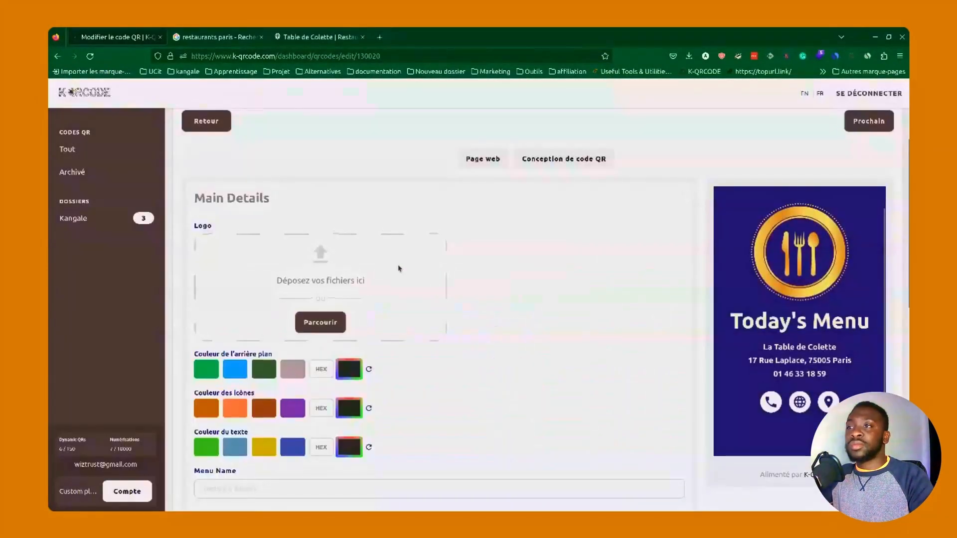
left_click(320, 322)
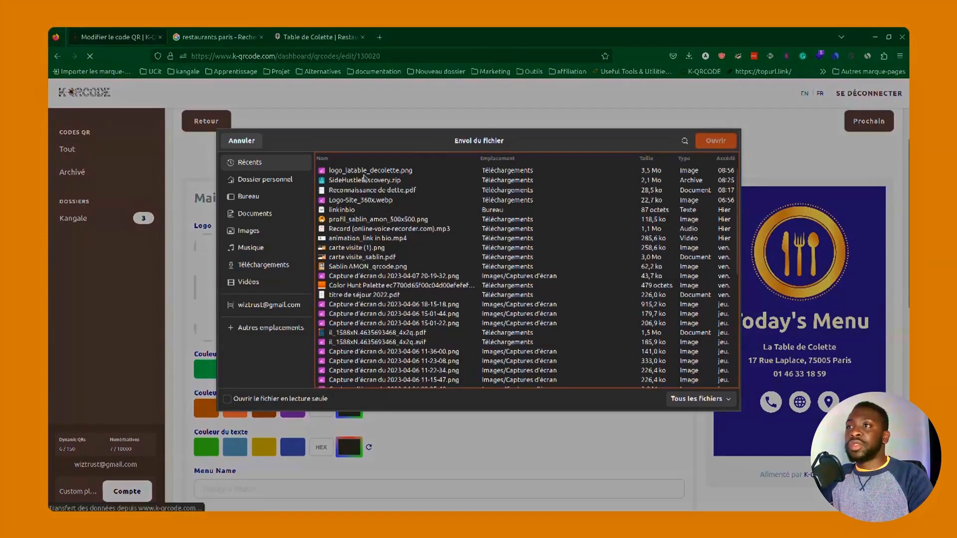
left_click(242, 141)
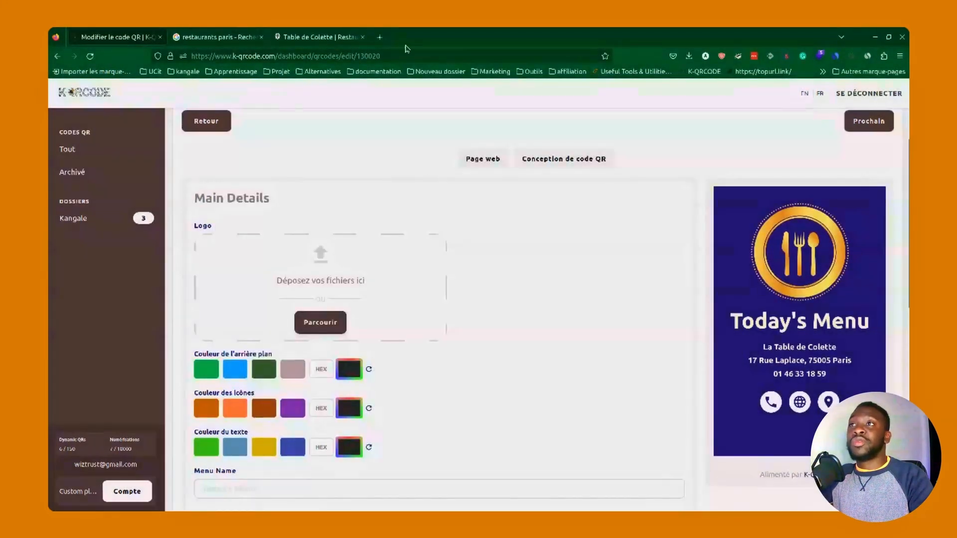
Step: Open the bookmarked Useful Tools & Utilities site, junglewebtools.com, in a new tab
left_click(379, 37)
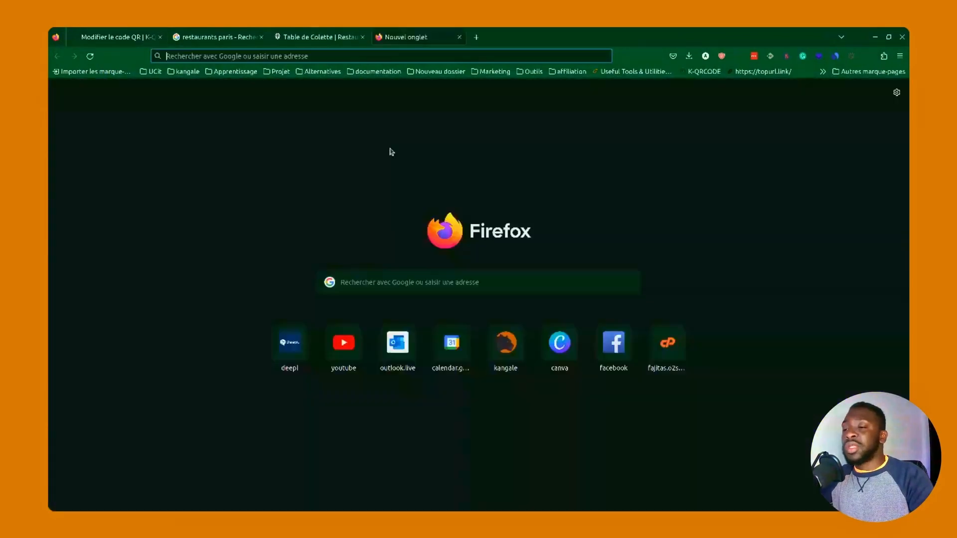
type("im")
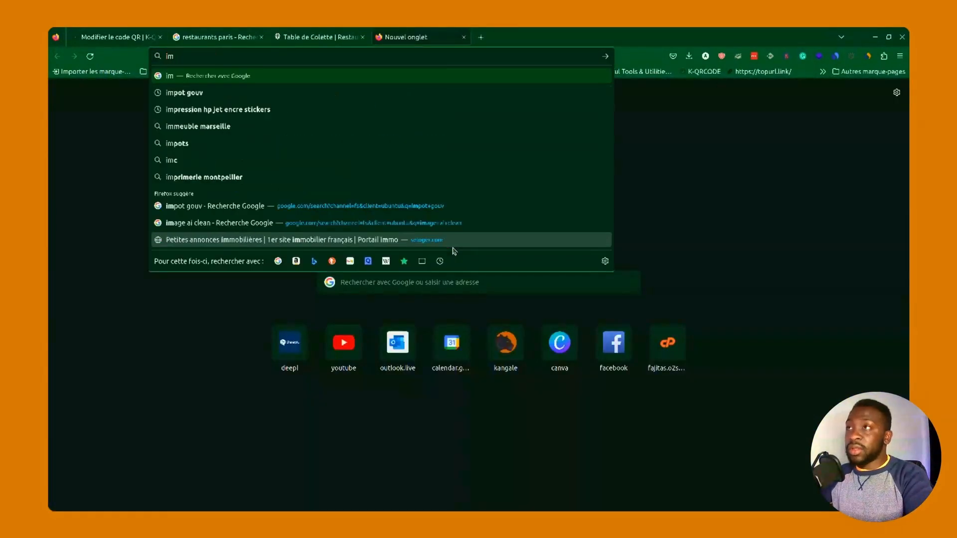
type("age")
key("Return")
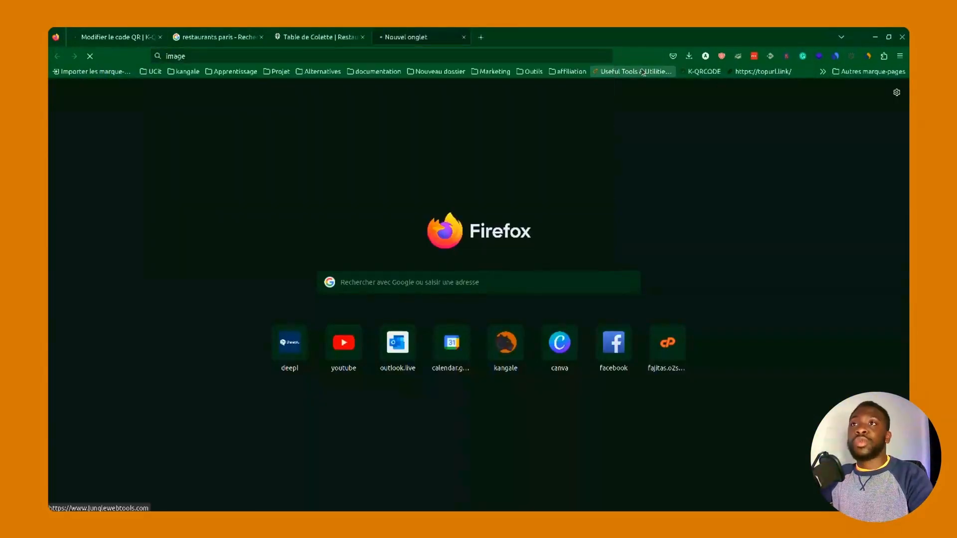
left_click(643, 72)
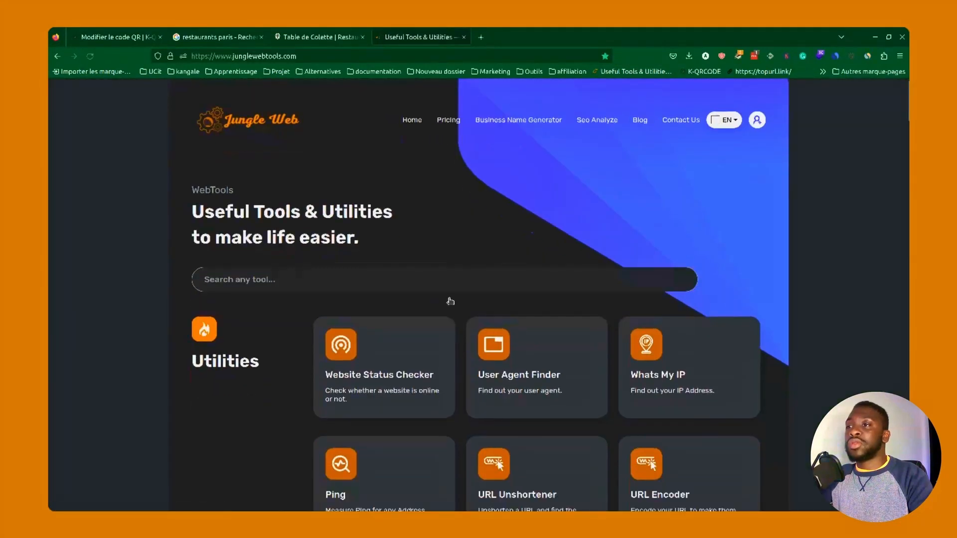
Step: Browse the site's tools, filter them by "image" and open the Image Compressor
scroll(450, 301, "down", 15)
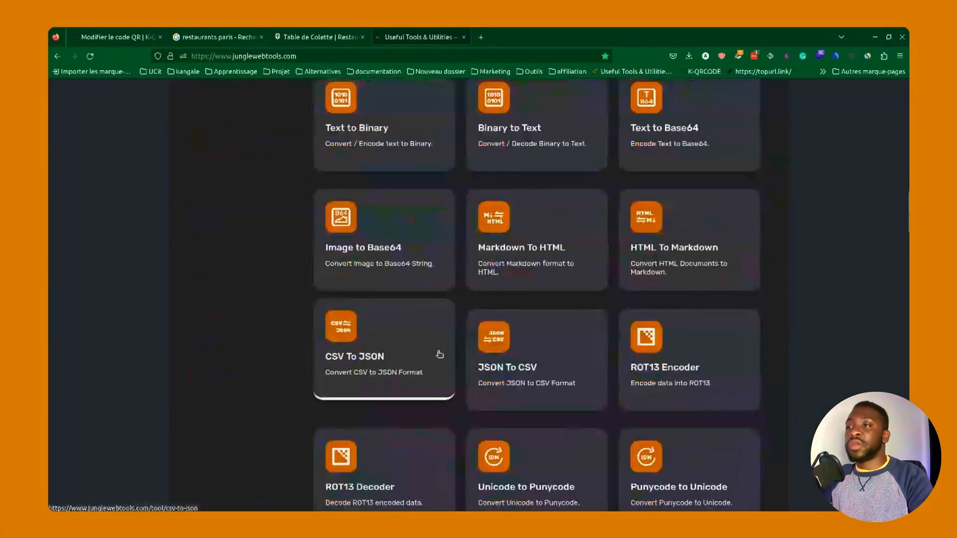
scroll(440, 354, "down", 12)
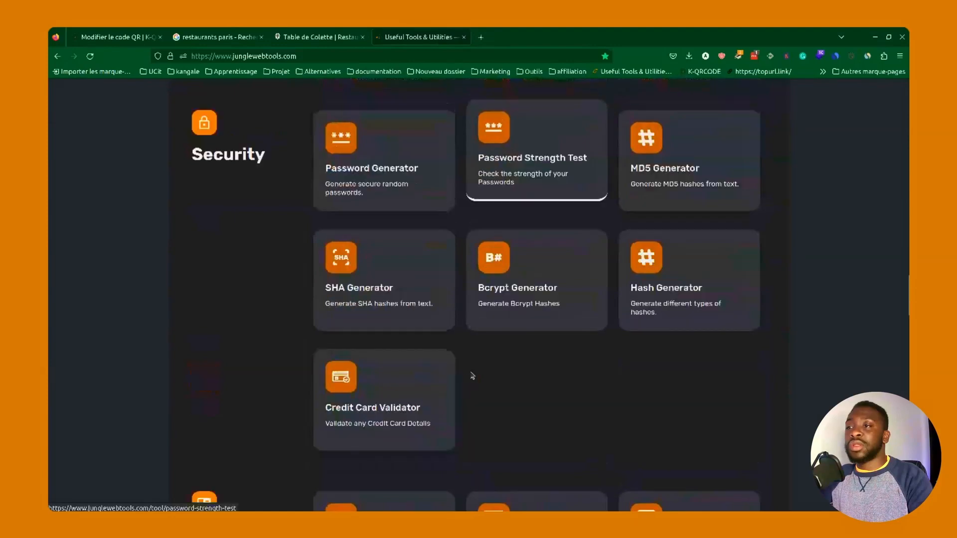
scroll(473, 376, "down", 20)
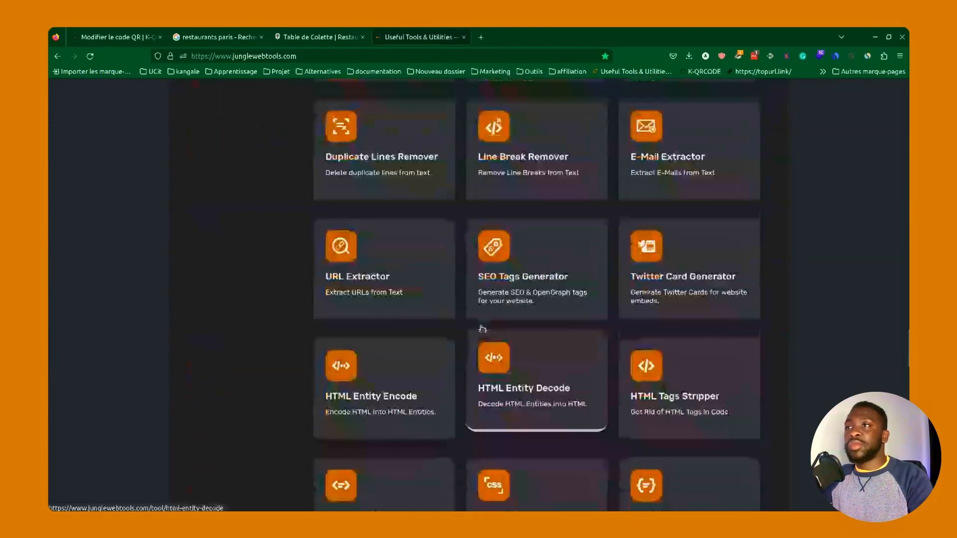
scroll(482, 328, "up", 20)
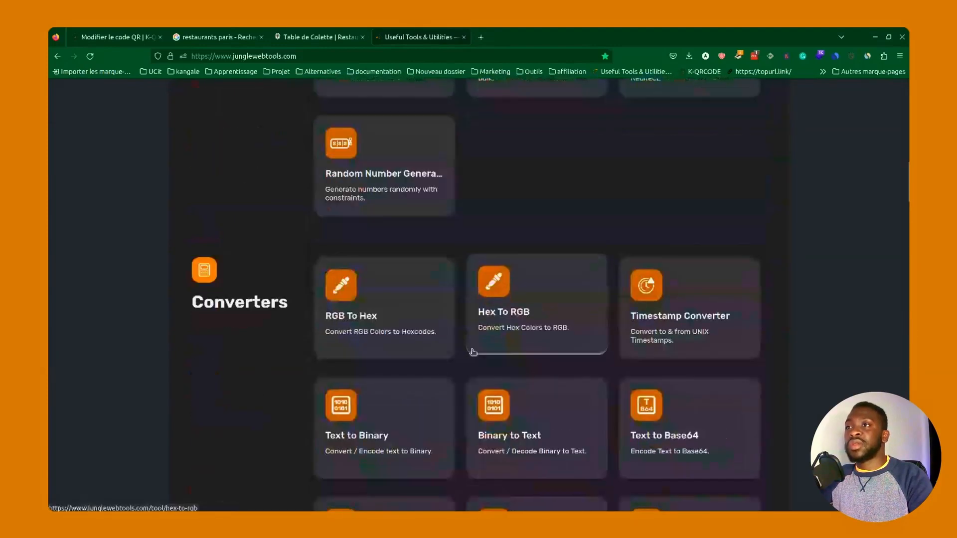
scroll(473, 351, "up", 15)
type("ima")
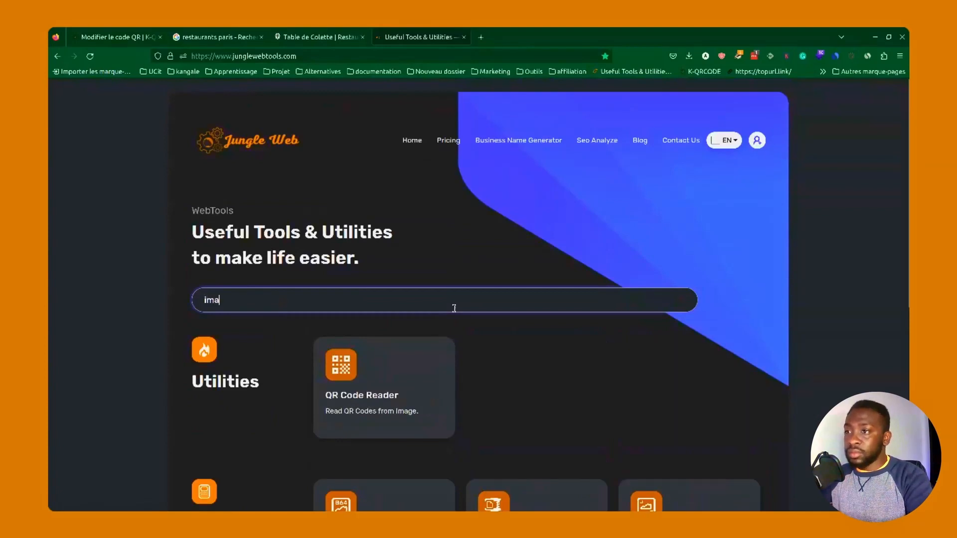
type("ge")
scroll(455, 311, "down", 6)
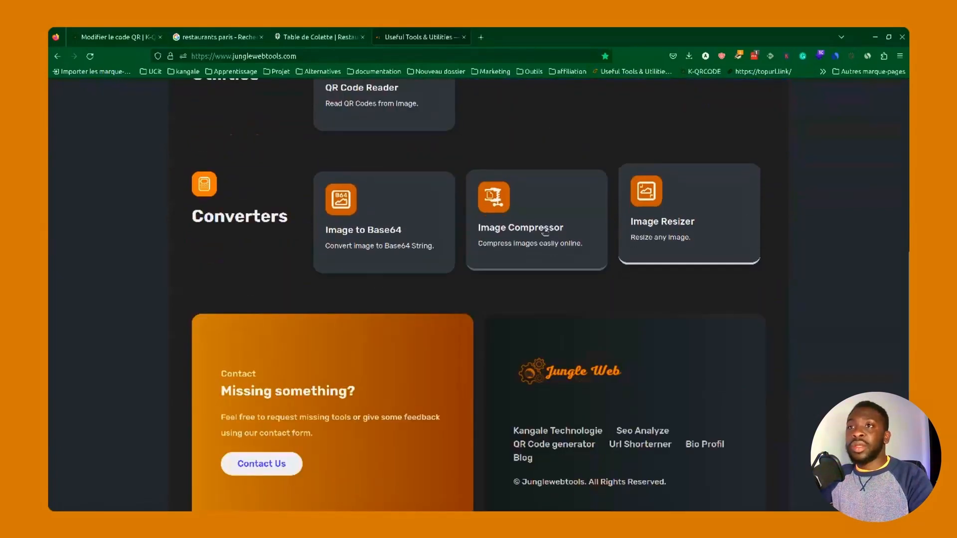
left_click(513, 271)
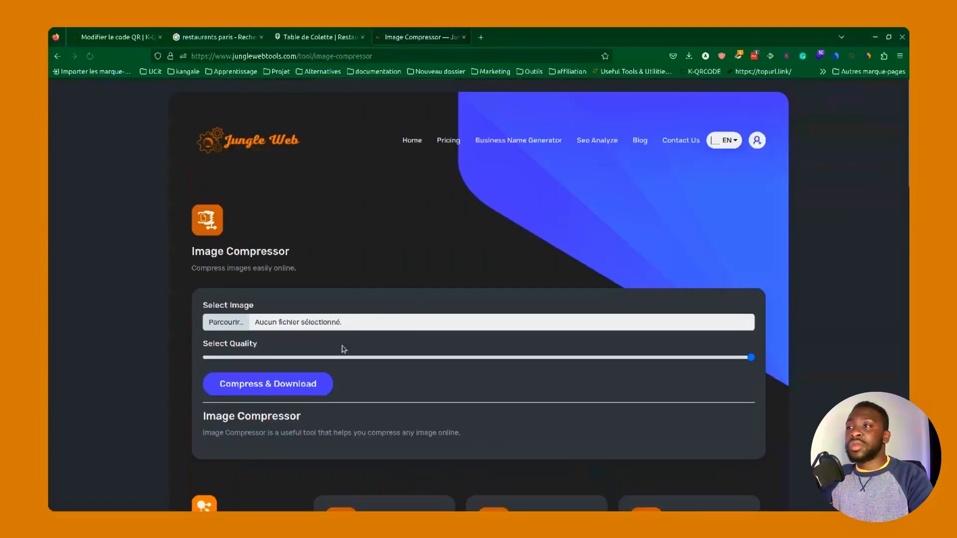
Step: Compress logo_latable_decolette.png with the Image Compressor and download the result
left_click(229, 321)
left_click(713, 141)
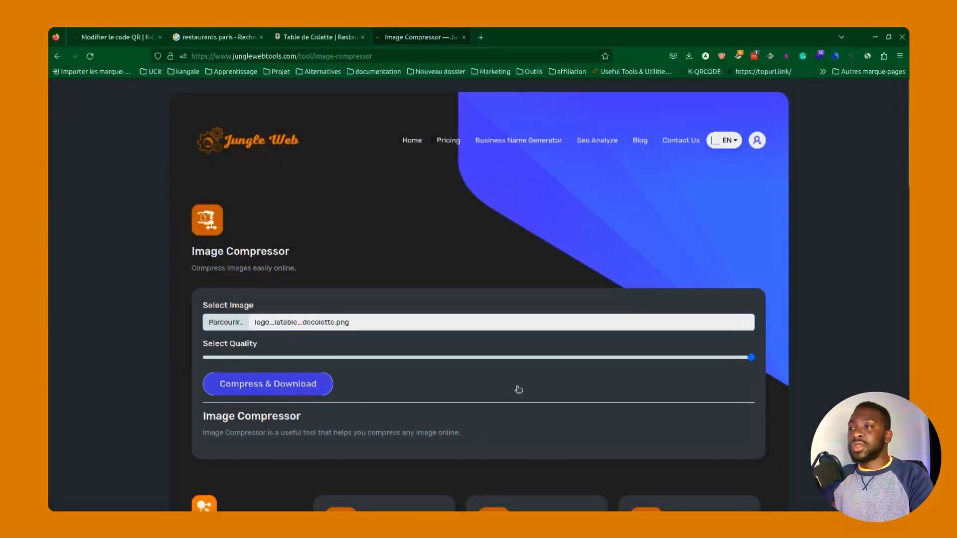
left_click(324, 393)
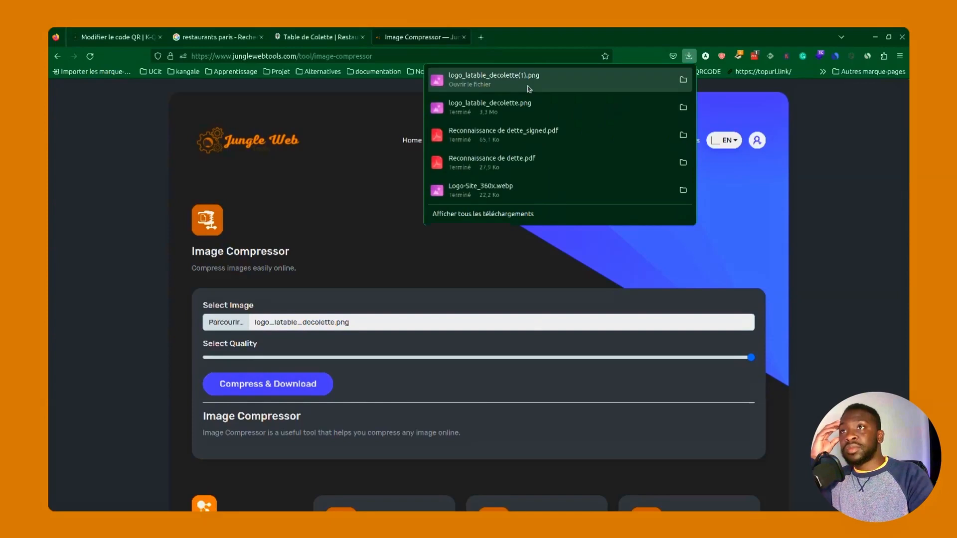
left_click(453, 395)
scroll(369, 344, "down", 4)
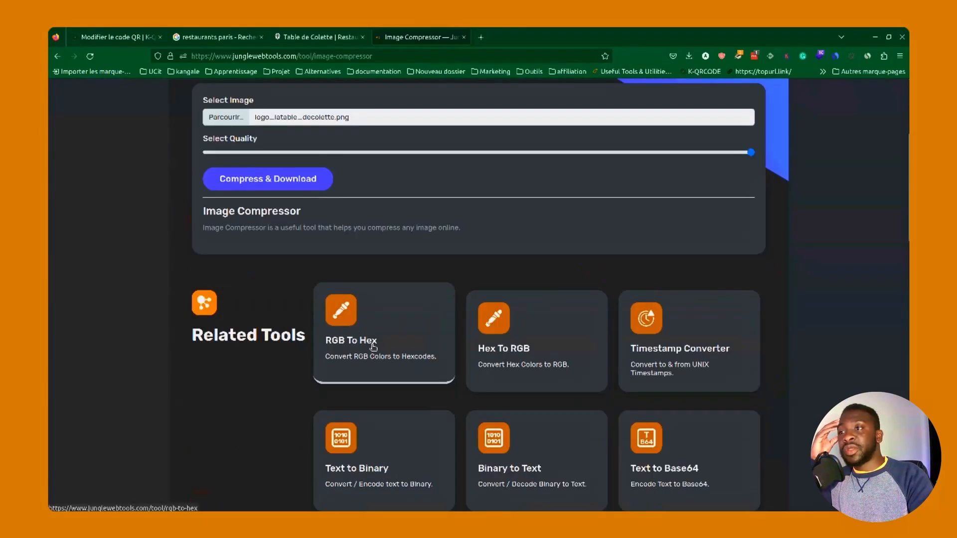
scroll(385, 325, "up", 3)
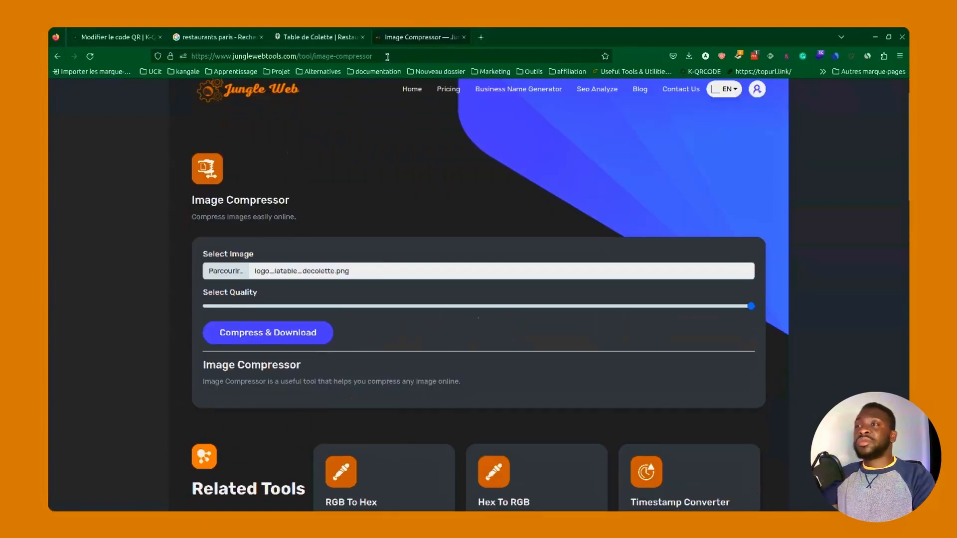
Step: Search the web for "image compressor" and open the online compressor at imagecompressor.com
left_click_drag(387, 57, 200, 59)
key("BackSpace")
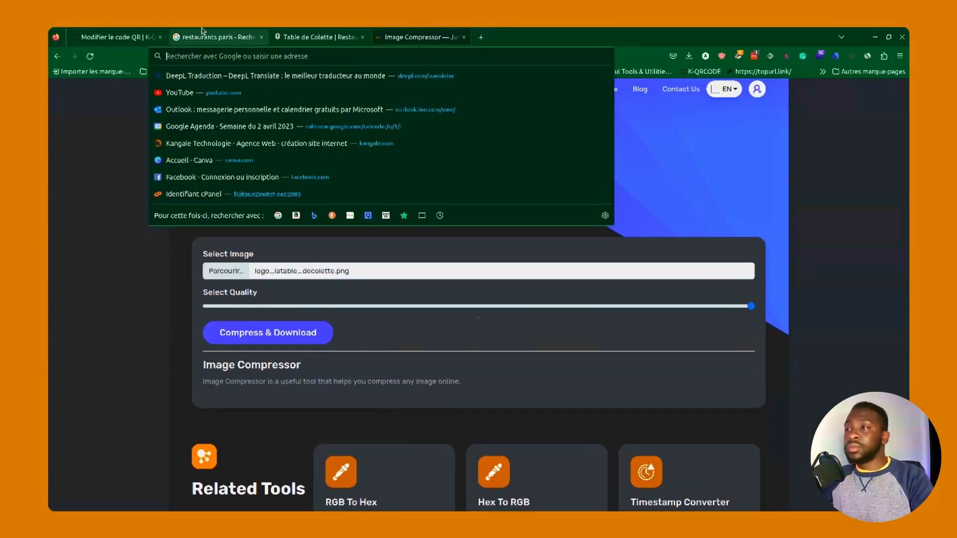
type("imah")
key("BackSpace")
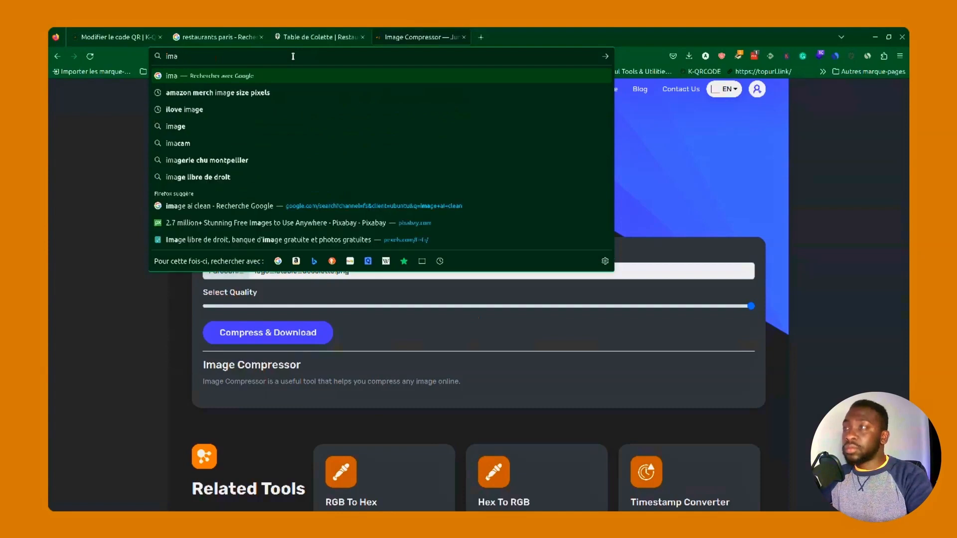
type("ge compress")
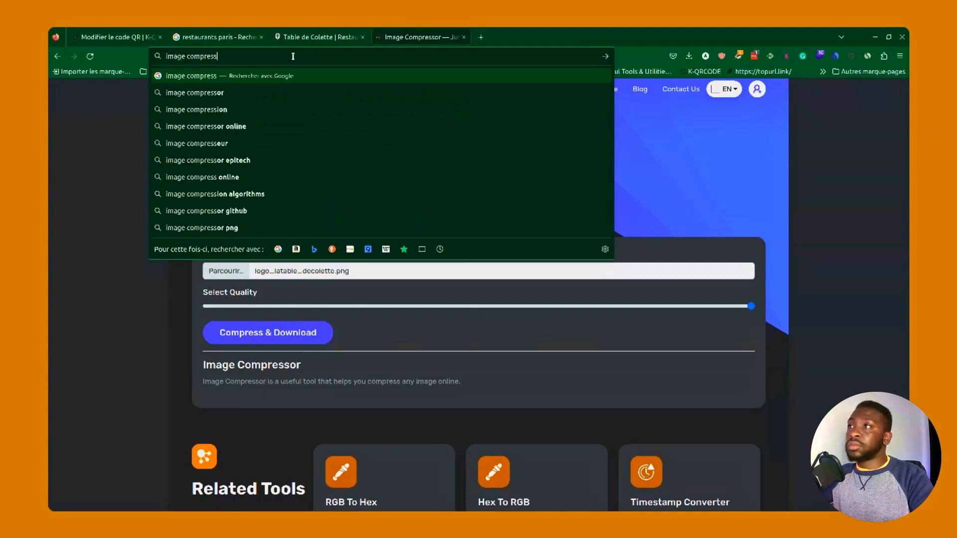
left_click(197, 93)
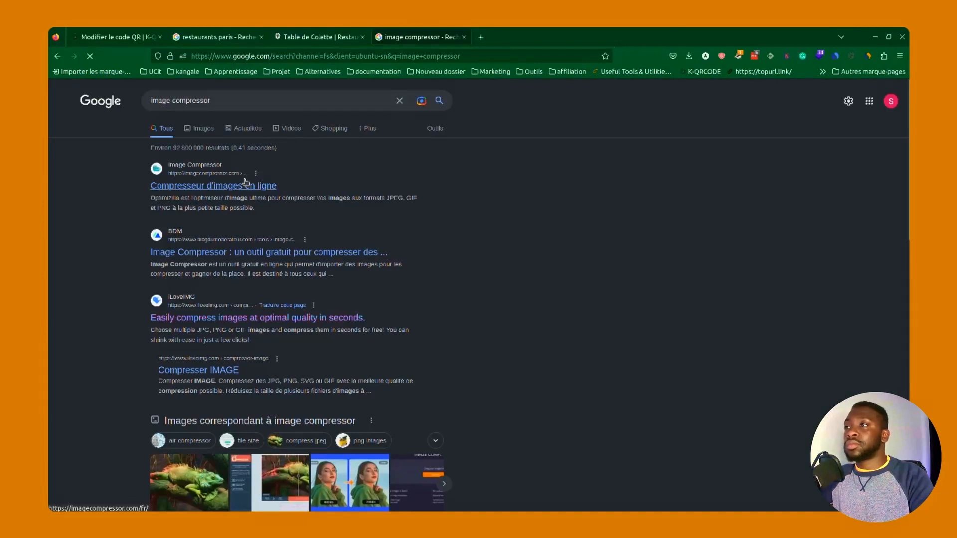
left_click(277, 185)
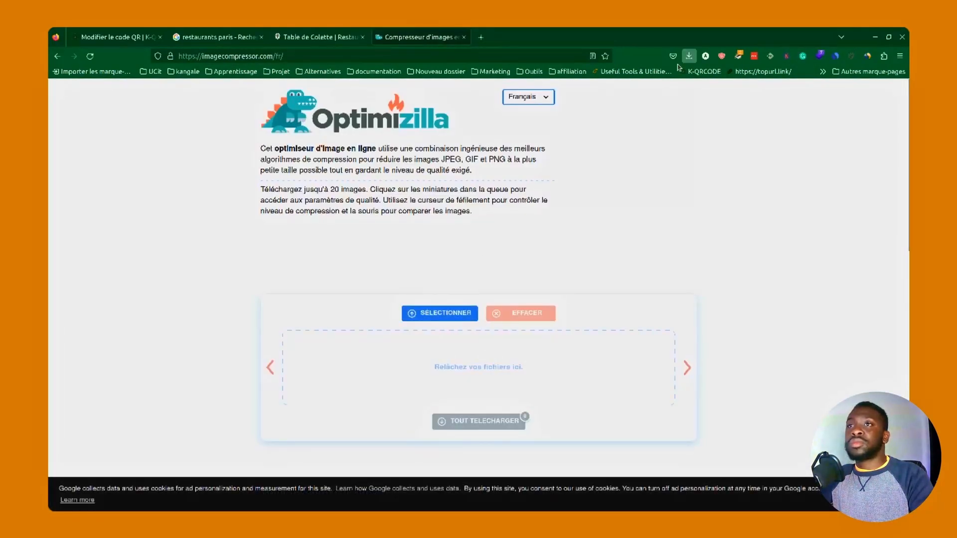
Step: Upload logo_latable_decolette.png to Optimizilla for compression
left_click(689, 56)
left_click_drag(543, 140, 454, 369)
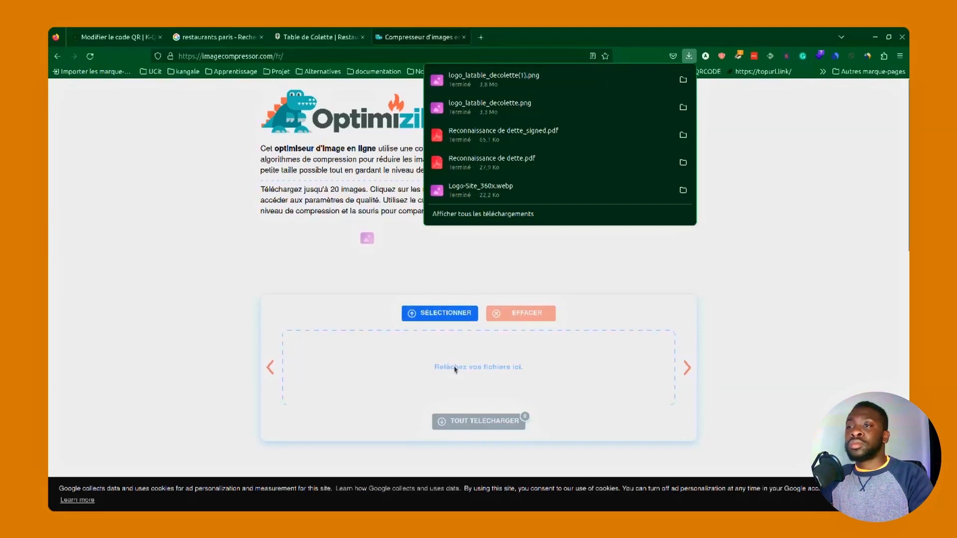
left_click(456, 313)
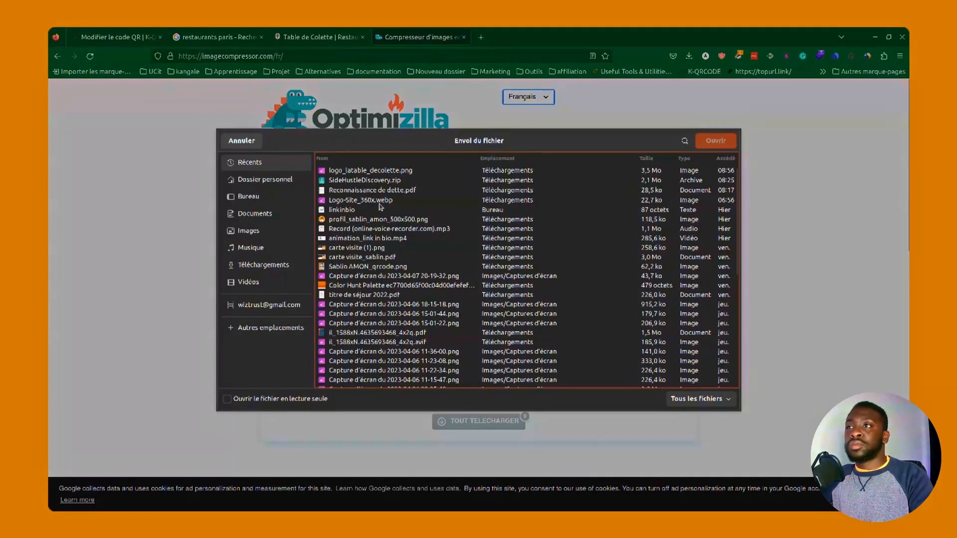
left_click(714, 142)
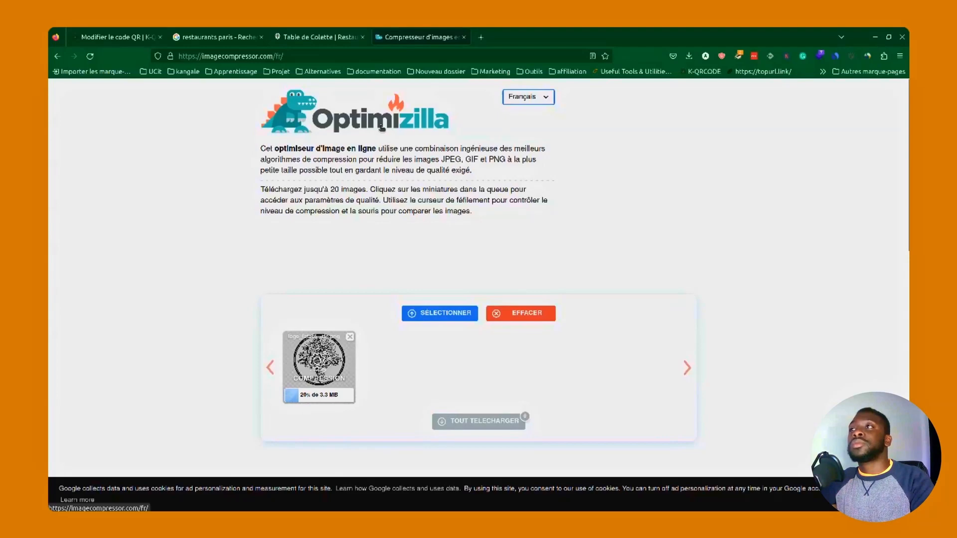
Step: Return to the QR code editor and set the menu page's background colour to the dark green preset
left_click(105, 36)
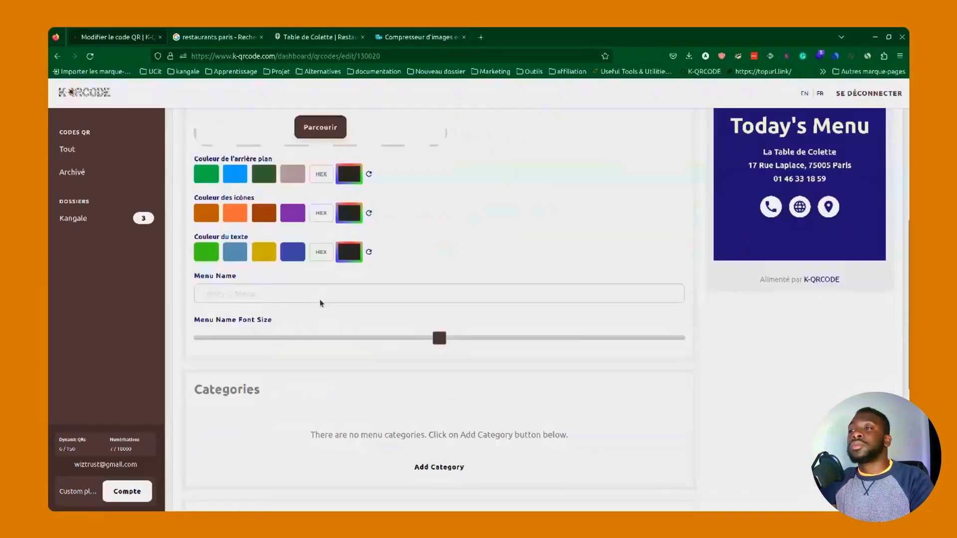
scroll(320, 304, "down", 1)
scroll(700, 218, "up", 1)
scroll(752, 243, "up", 2)
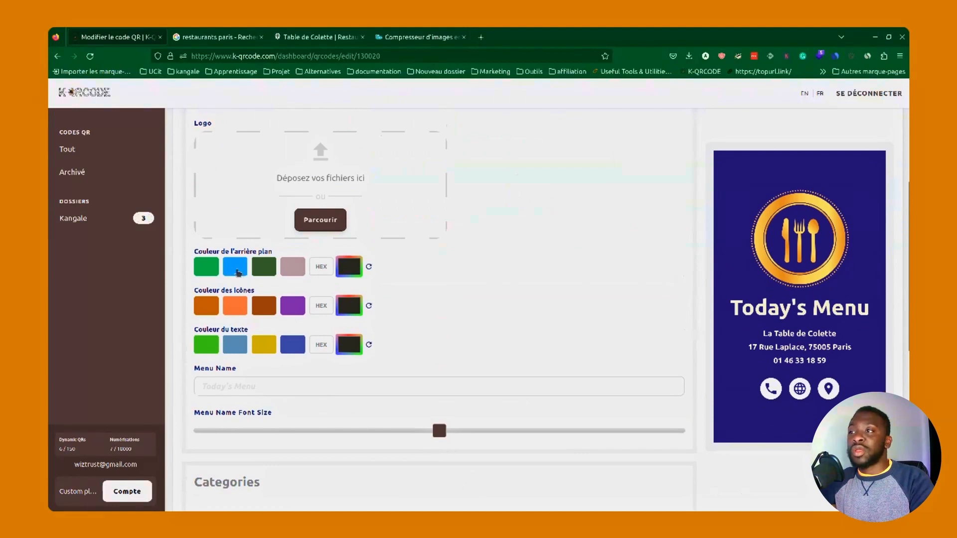
left_click(259, 270)
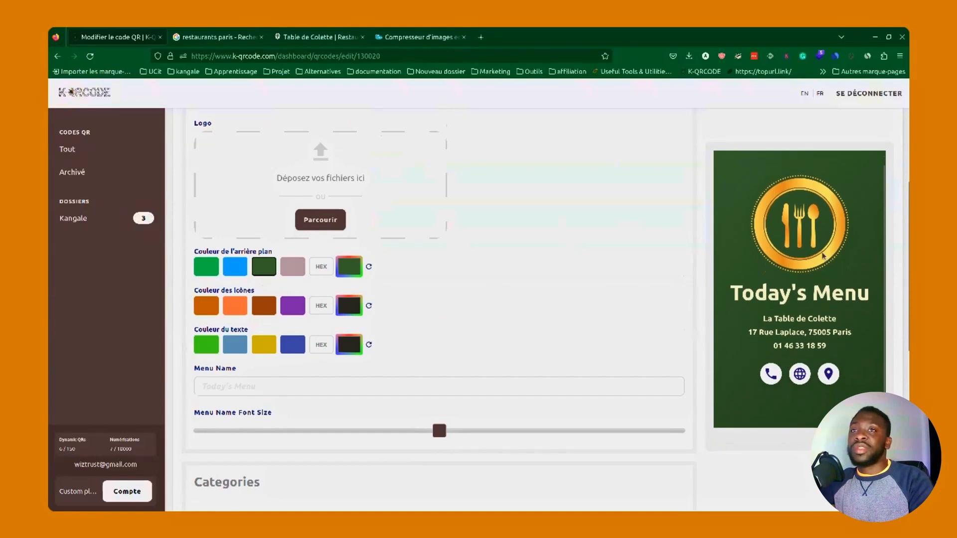
Step: Check the image compressor and the restaurant's Google menu listing, then return to the menu form's Categories section
left_click(406, 33)
left_click(195, 34)
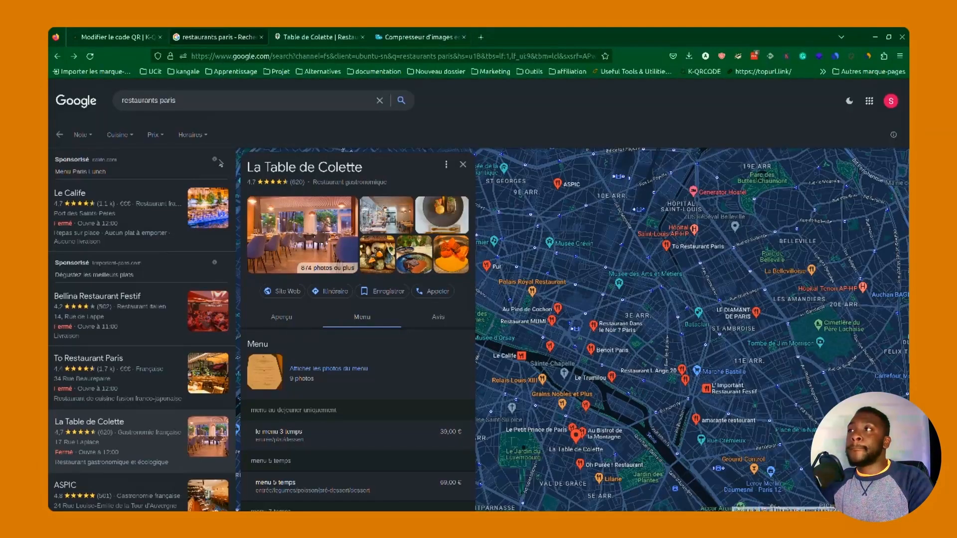
left_click(115, 36)
scroll(797, 207, "down", 2)
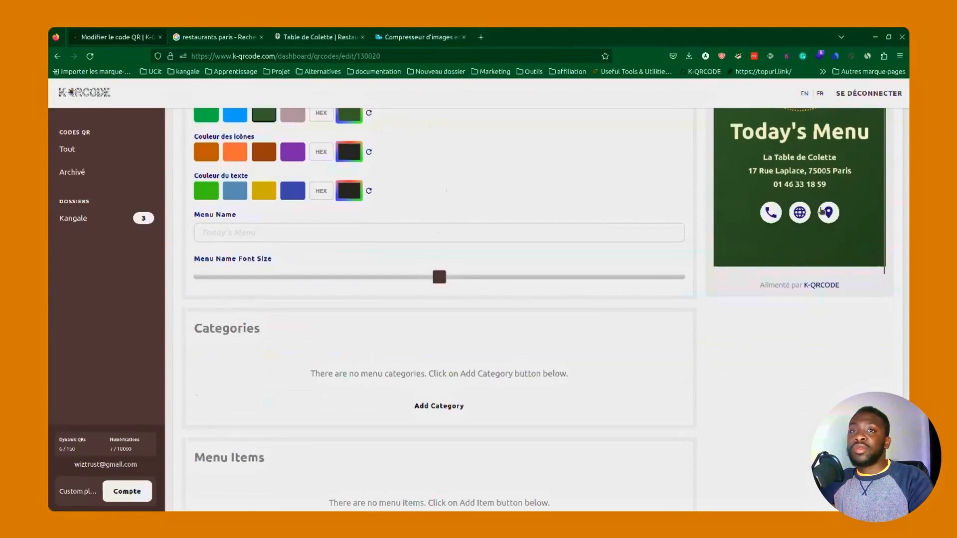
Step: Review the set menus and wine pairings with their prices in La Table de Colette's Google menu listing
scroll(330, 333, "down", 3)
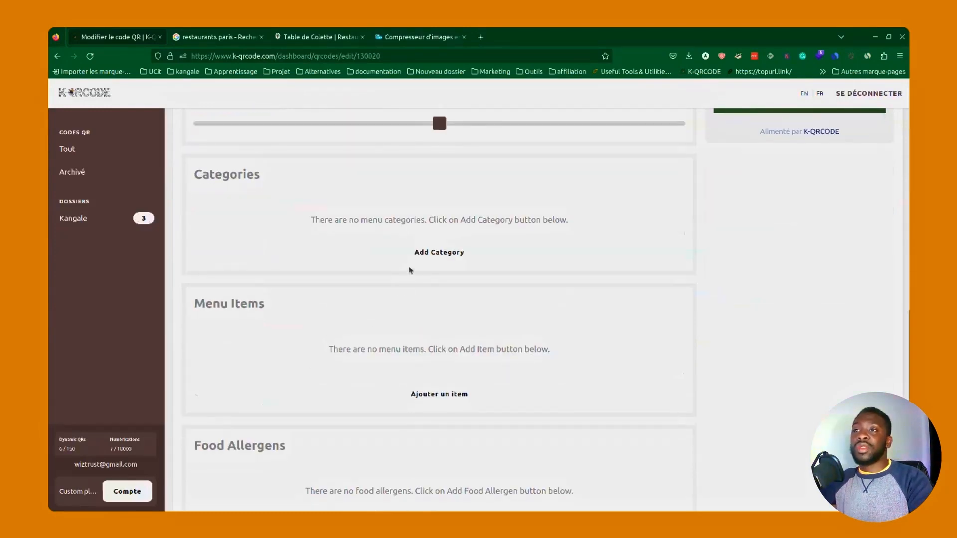
key("ctrl+Tab")
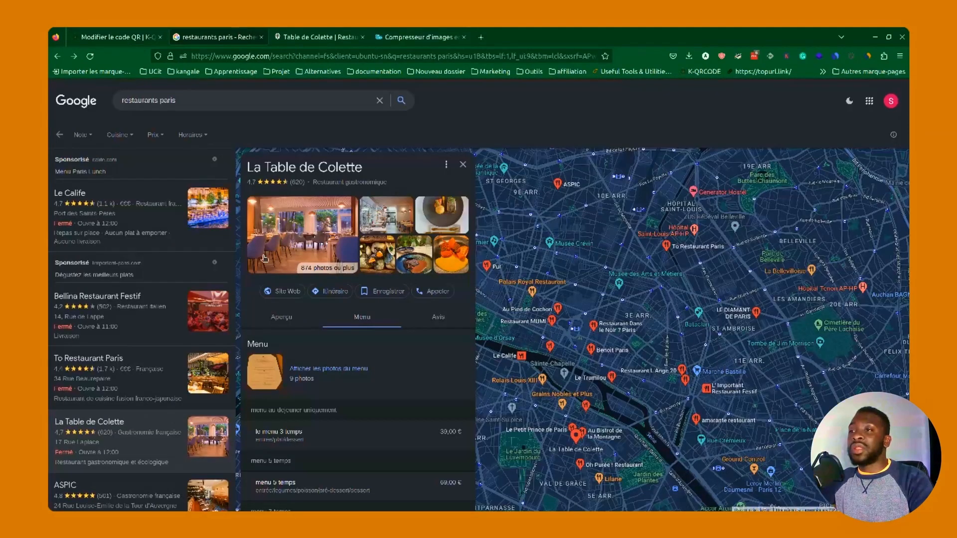
scroll(333, 428, "down", 3)
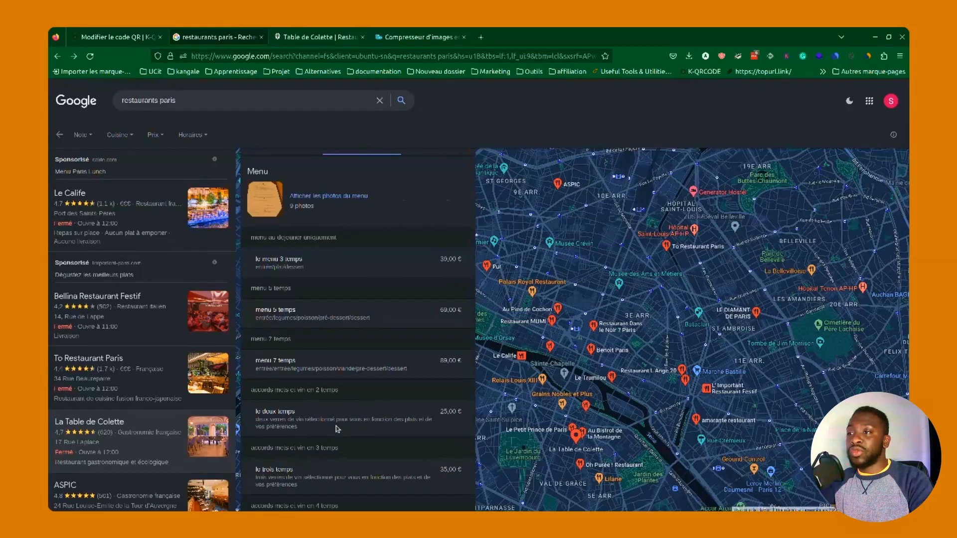
scroll(336, 429, "down", 1)
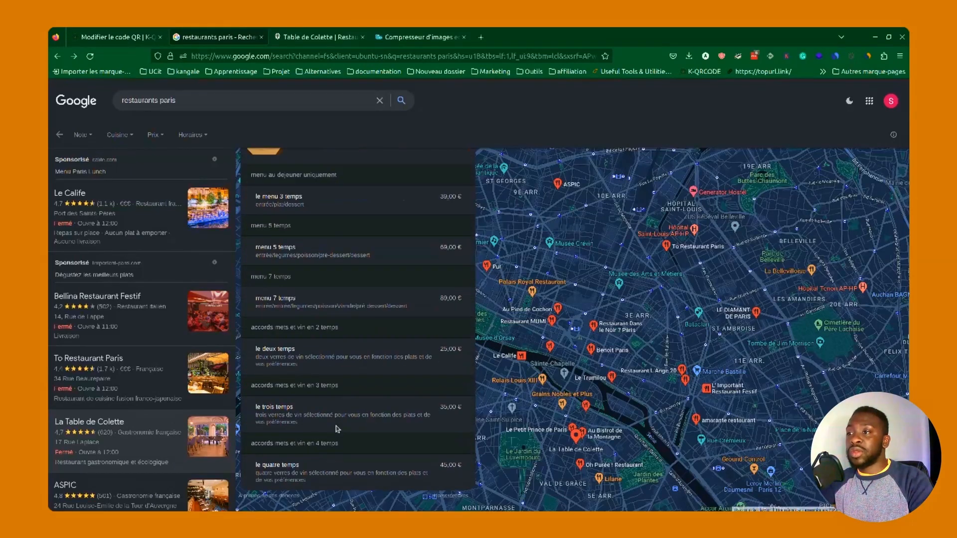
scroll(338, 428, "up", 3)
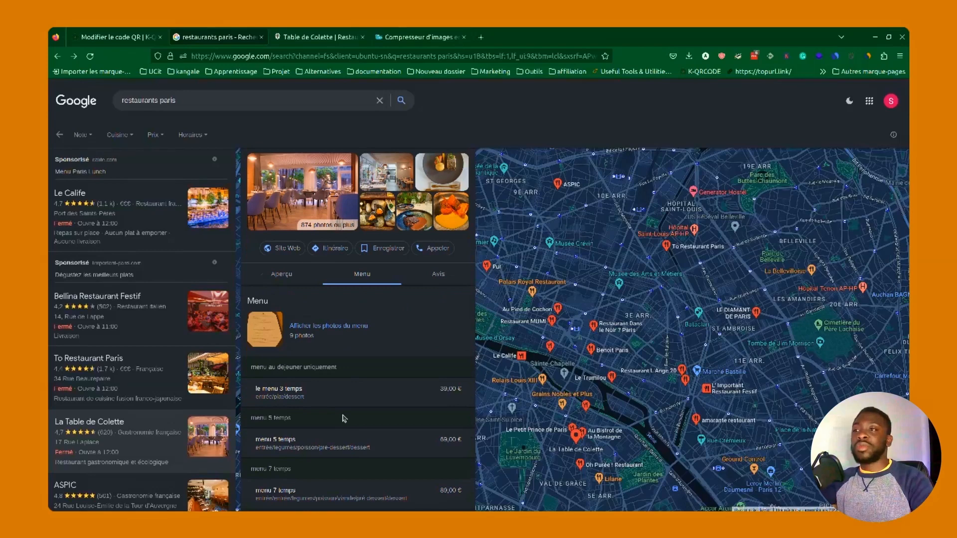
scroll(284, 317, "up", 1)
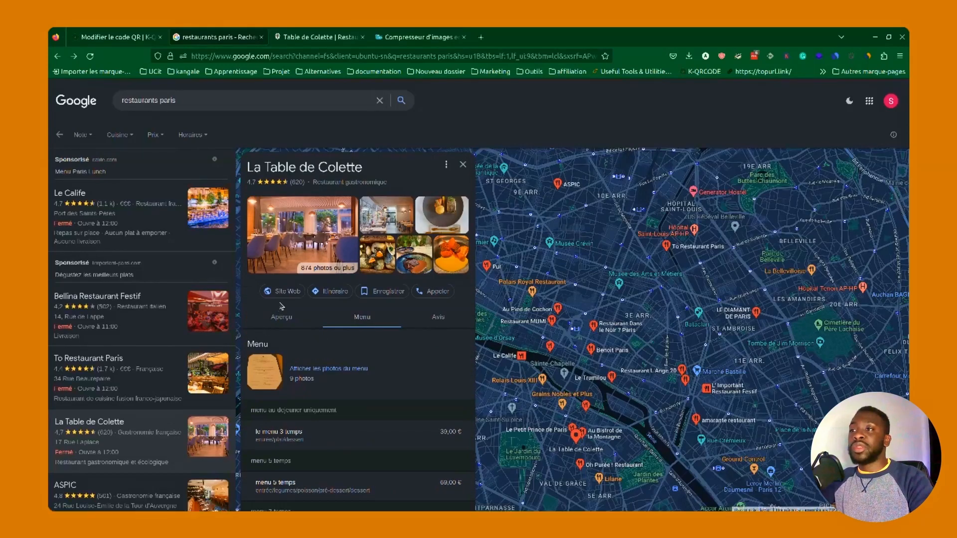
Step: Open the menu link latabledecolette.fr from the restaurant's Google overview in a new tab and switch to it
left_click(282, 318)
right_click(299, 404)
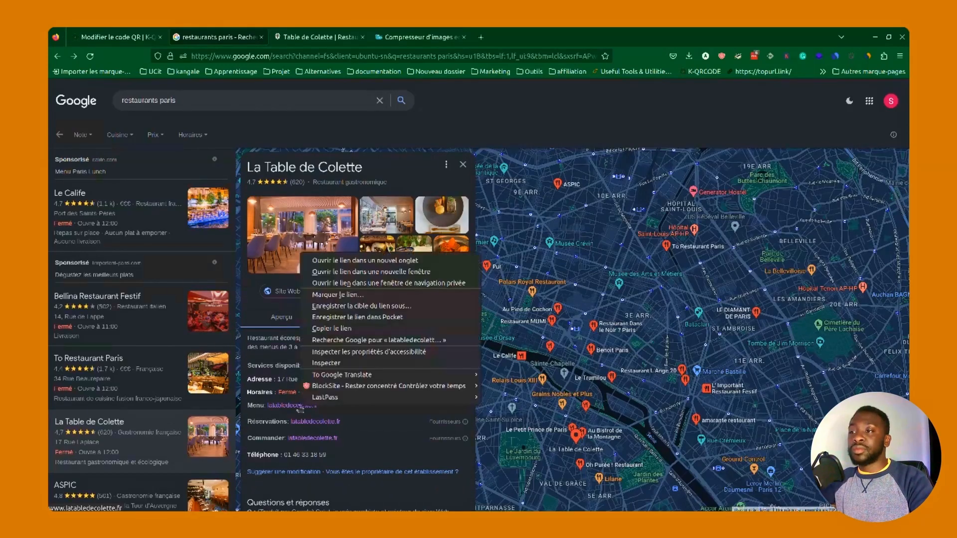
left_click(320, 260)
left_click(283, 31)
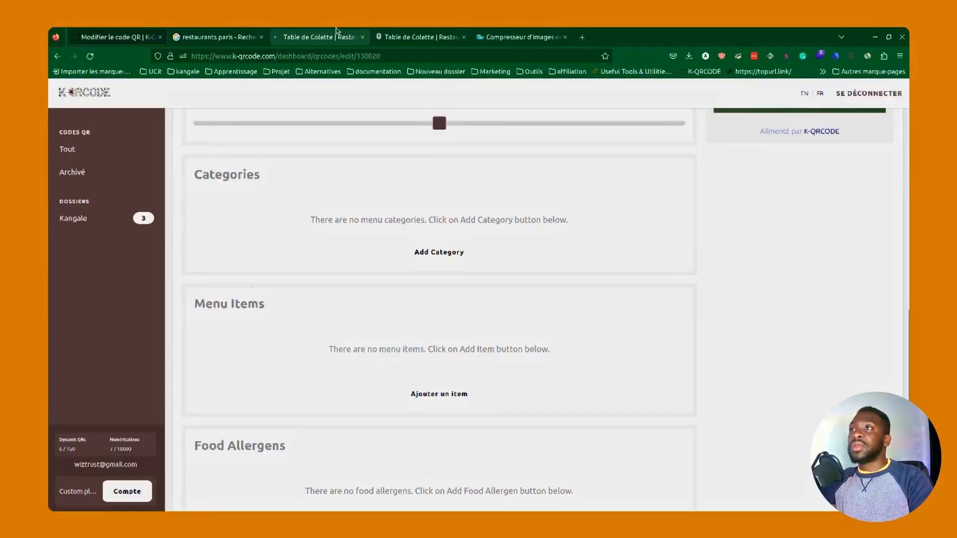
Step: Examine the opening hours and the 3, 5 and 7 temps menus on the restaurant's website
scroll(451, 284, "down", 8)
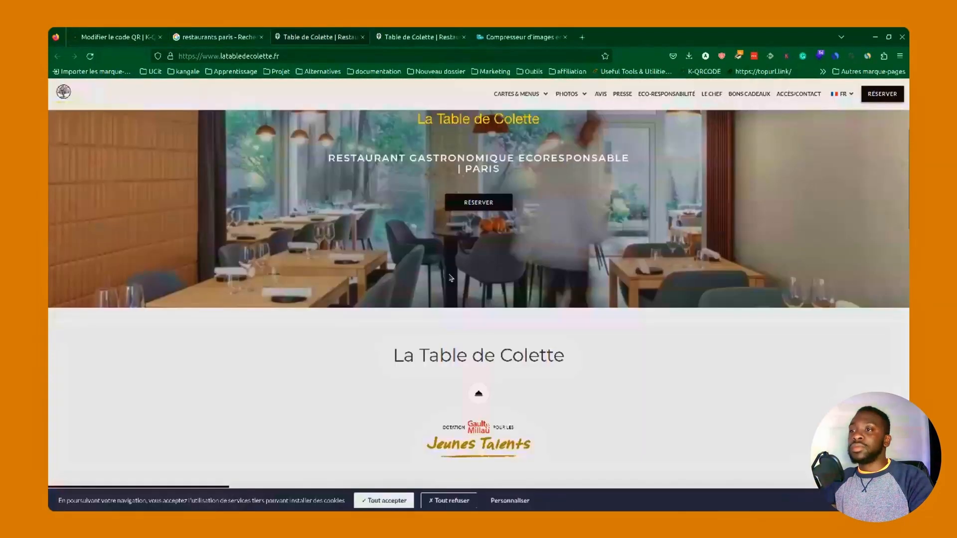
scroll(451, 284, "down", 5)
scroll(451, 284, "up", 2)
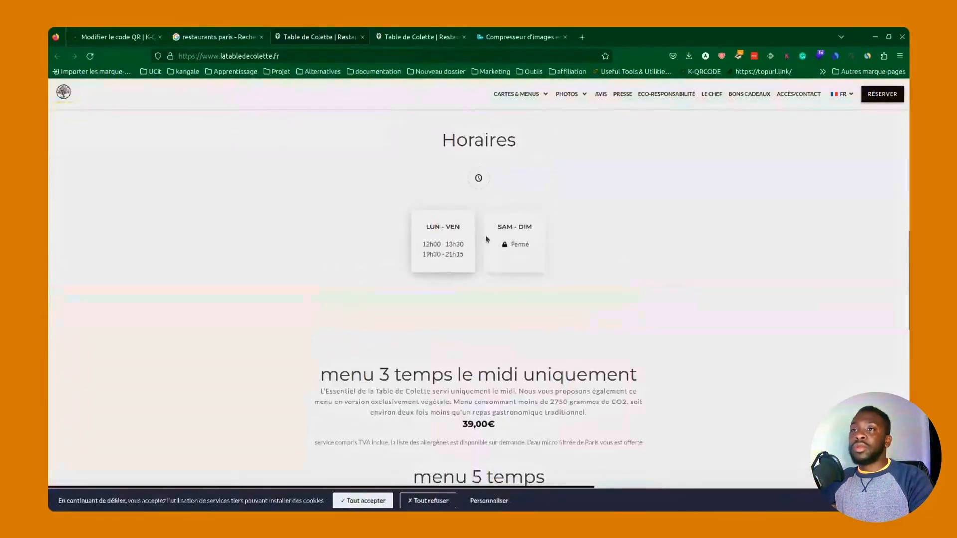
scroll(455, 276, "down", 2)
scroll(449, 259, "up", 2)
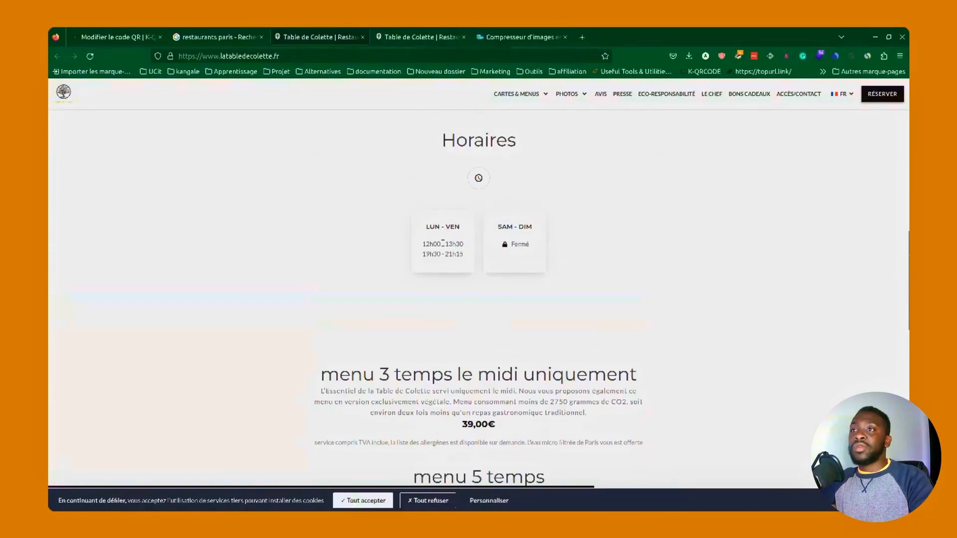
scroll(437, 246, "down", 6)
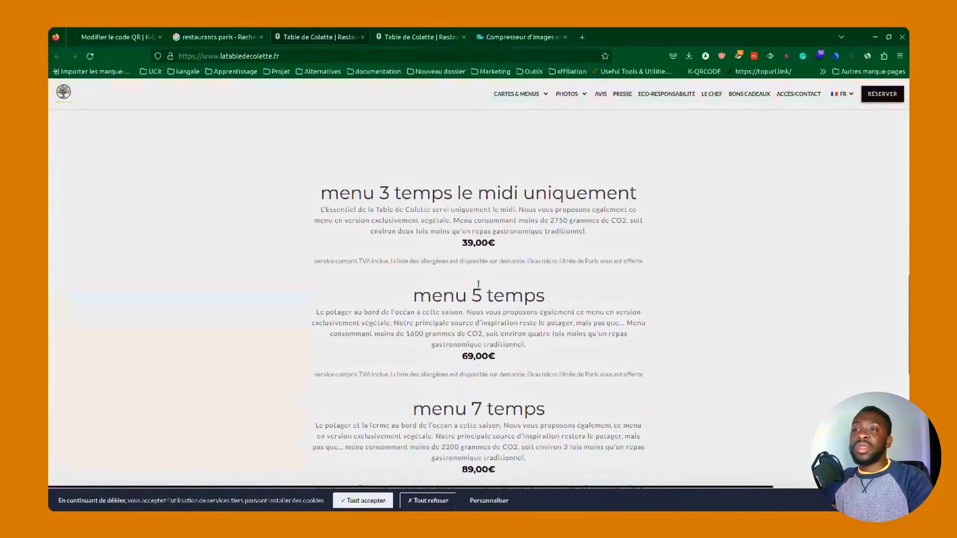
scroll(363, 274, "up", 4)
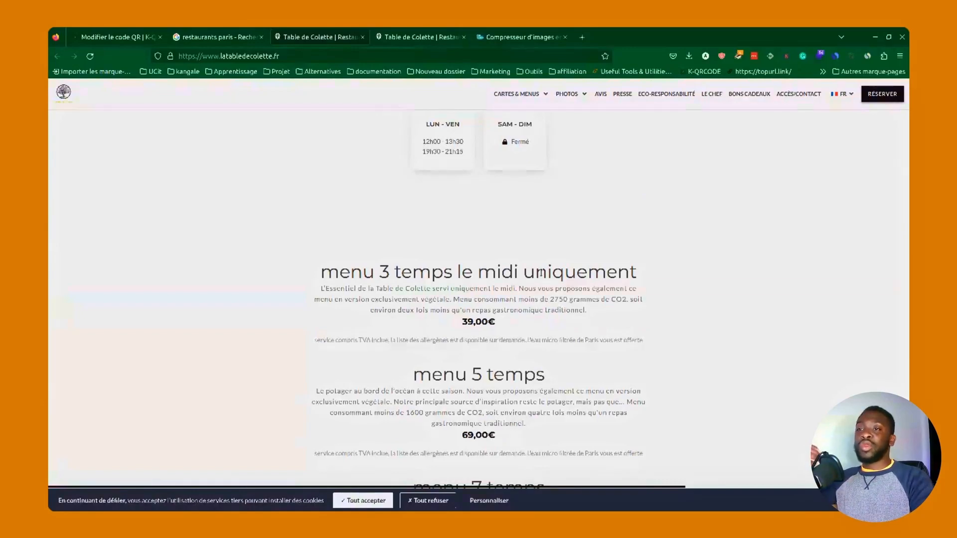
scroll(540, 273, "down", 5)
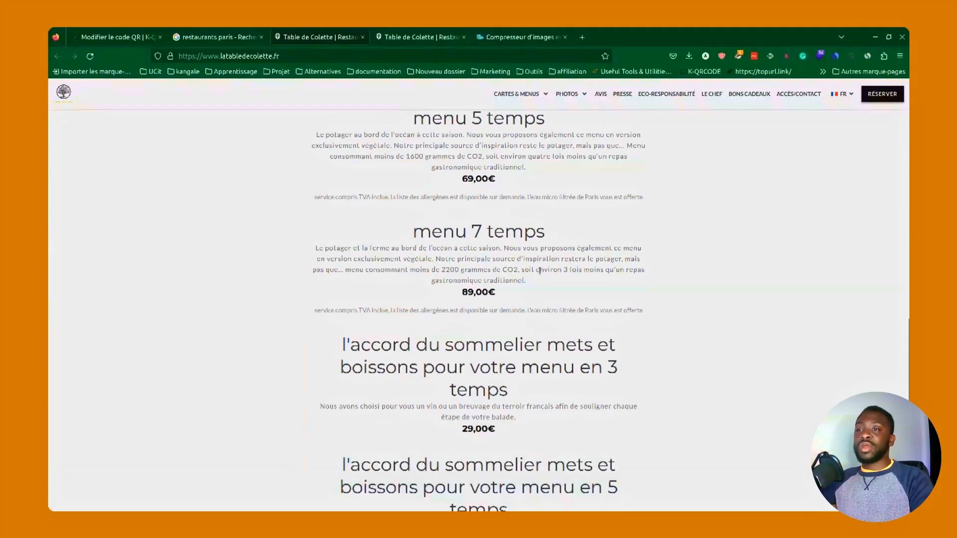
Step: Return to the QR code editor and start a new menu category named Midi
left_click(115, 37)
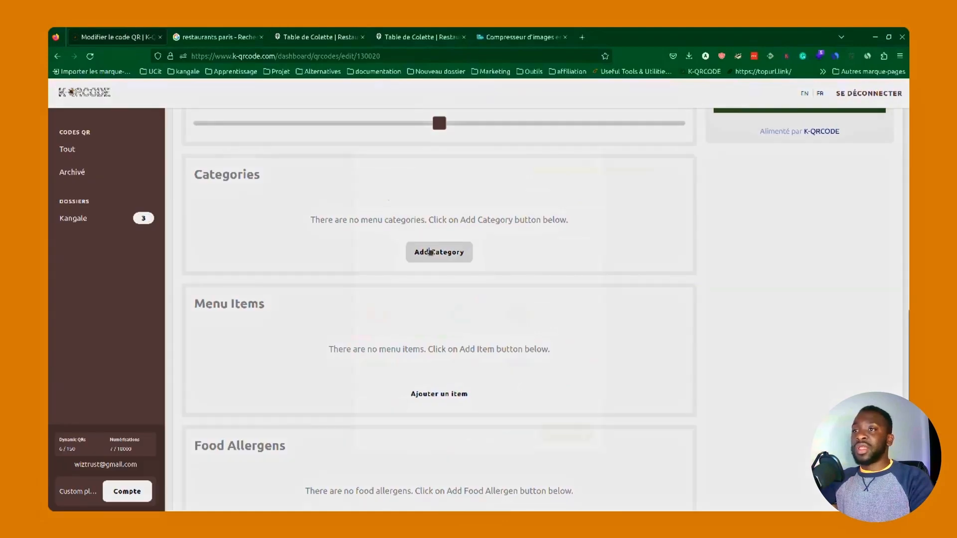
left_click(427, 250)
left_click(473, 220)
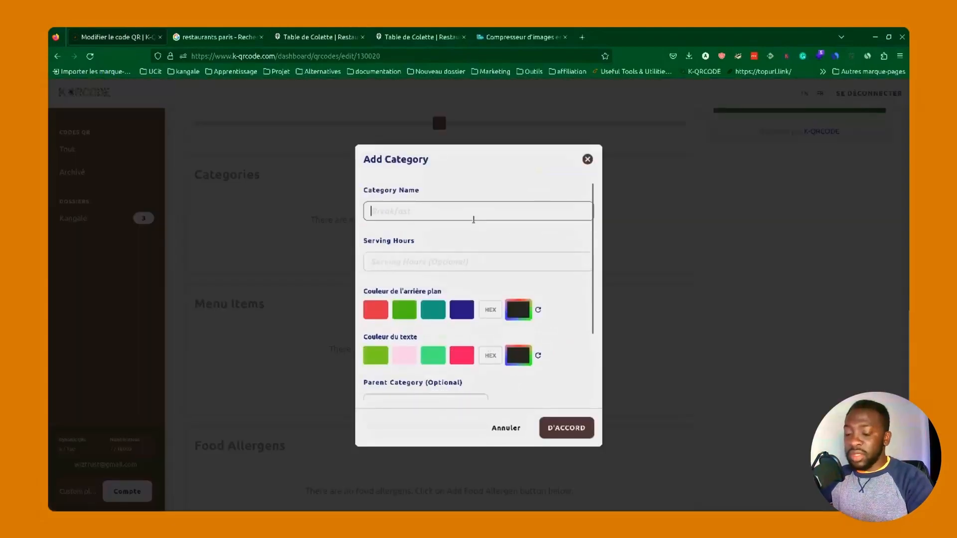
type("Mdi")
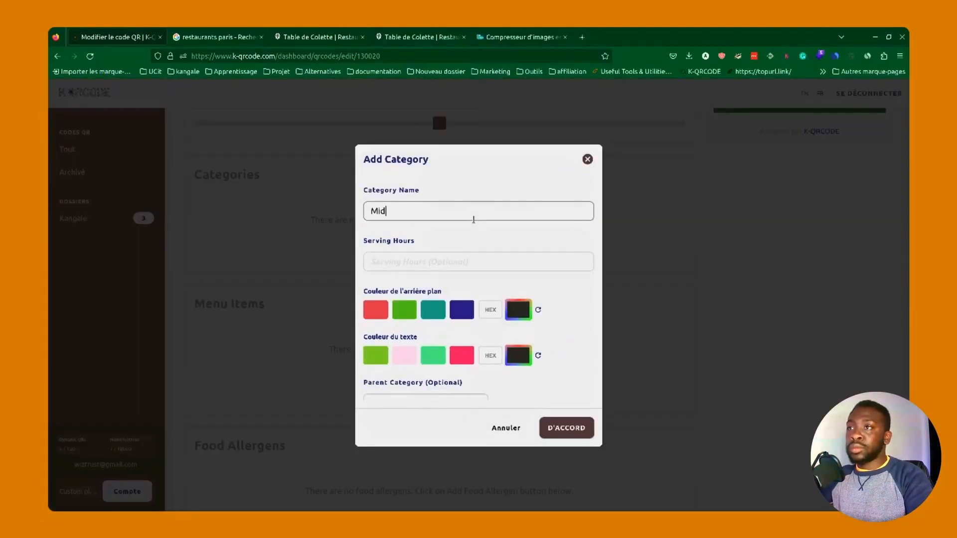
Step: Check the opening hours on the restaurant's website and set the Midi category's serving hours to 12h00
left_click(319, 37)
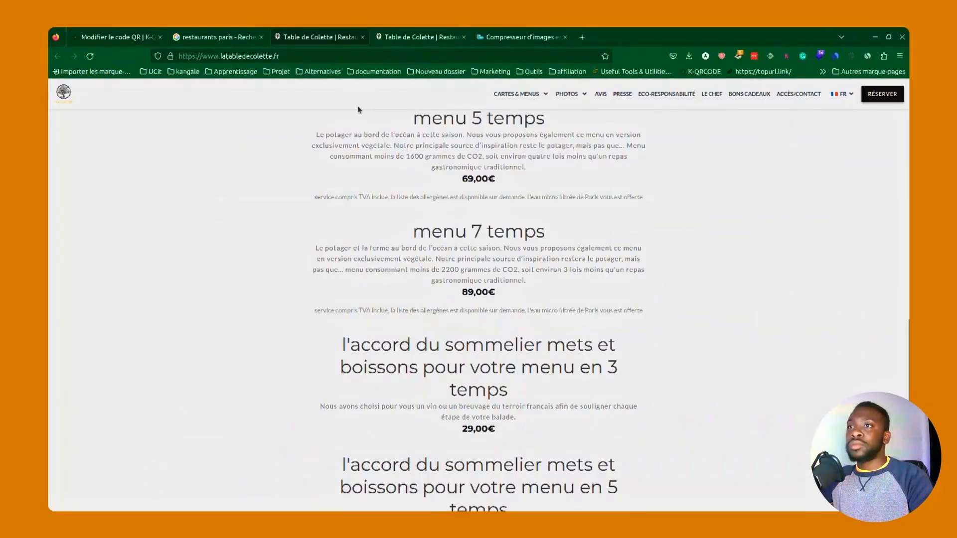
scroll(442, 278, "up", 10)
scroll(442, 278, "down", 3)
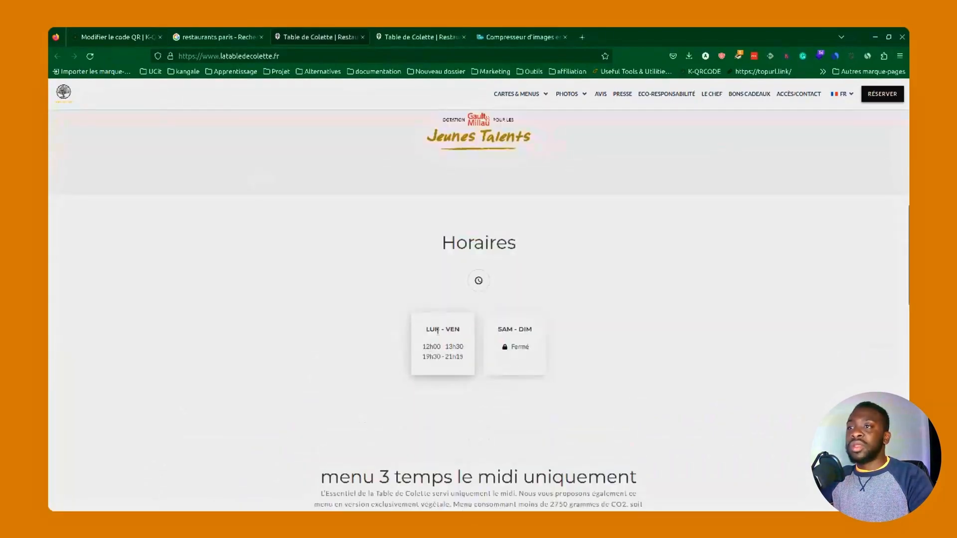
left_click(114, 37)
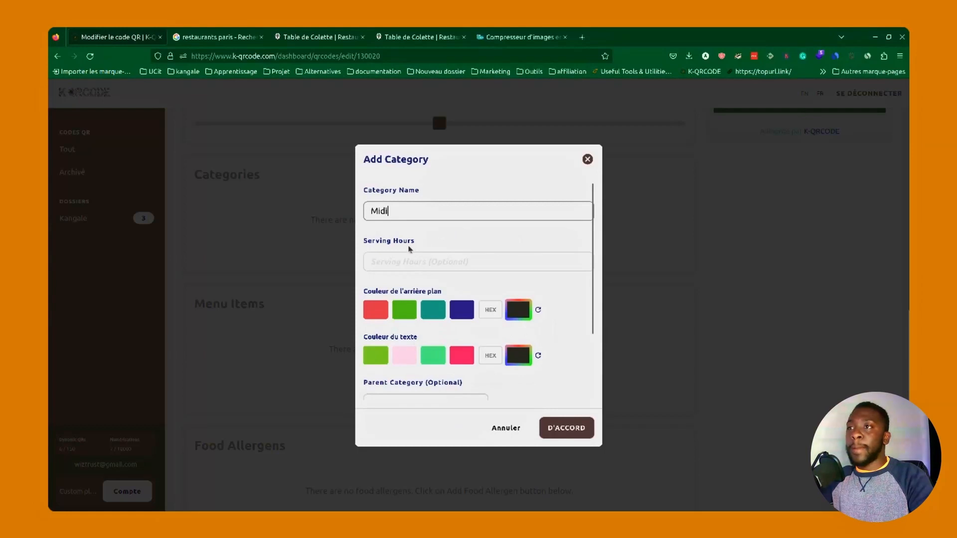
left_click(399, 259)
scroll(423, 264, "down", 2)
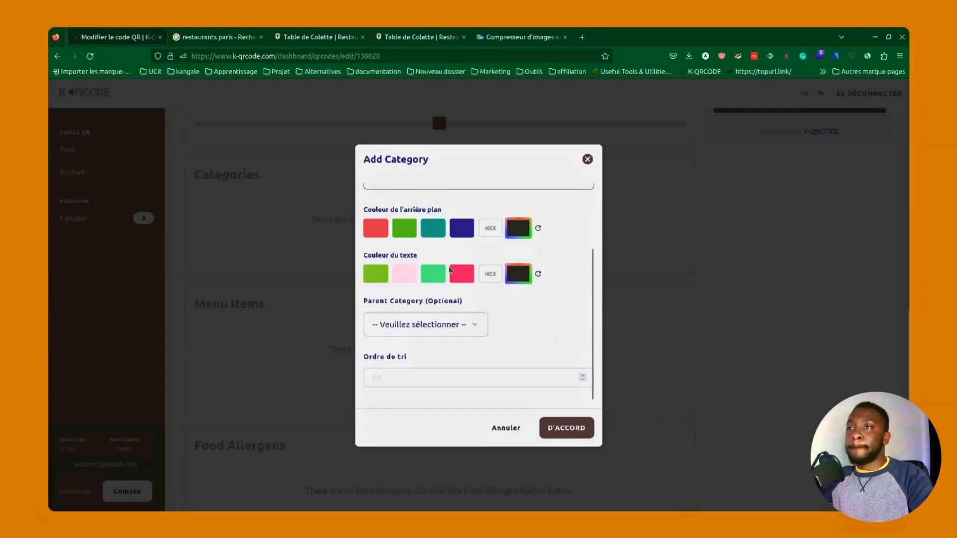
scroll(448, 269, "up", 2)
type("12h00")
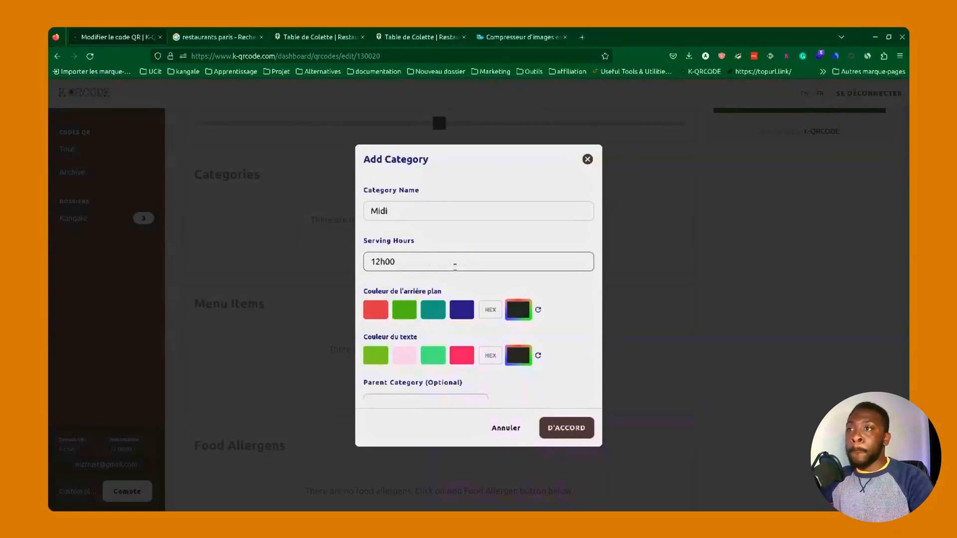
Step: Set the Midi category's background colour to the red preset and try to save the category
scroll(455, 266, "down", 2)
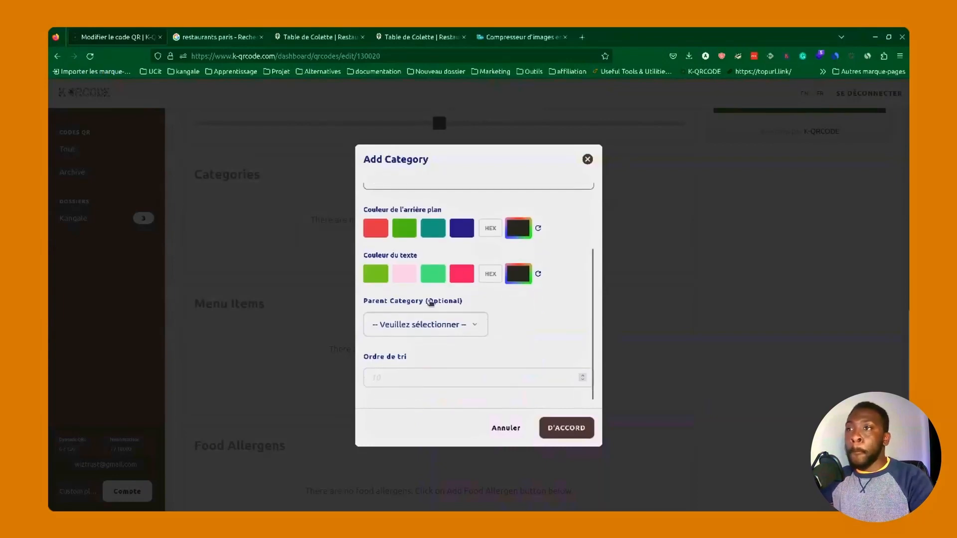
scroll(509, 315, "down", 2)
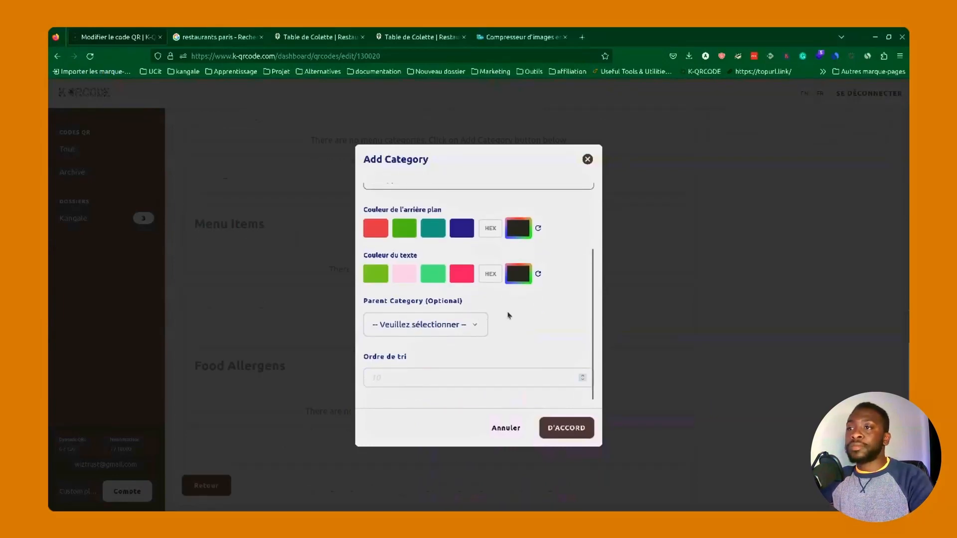
left_click(570, 423)
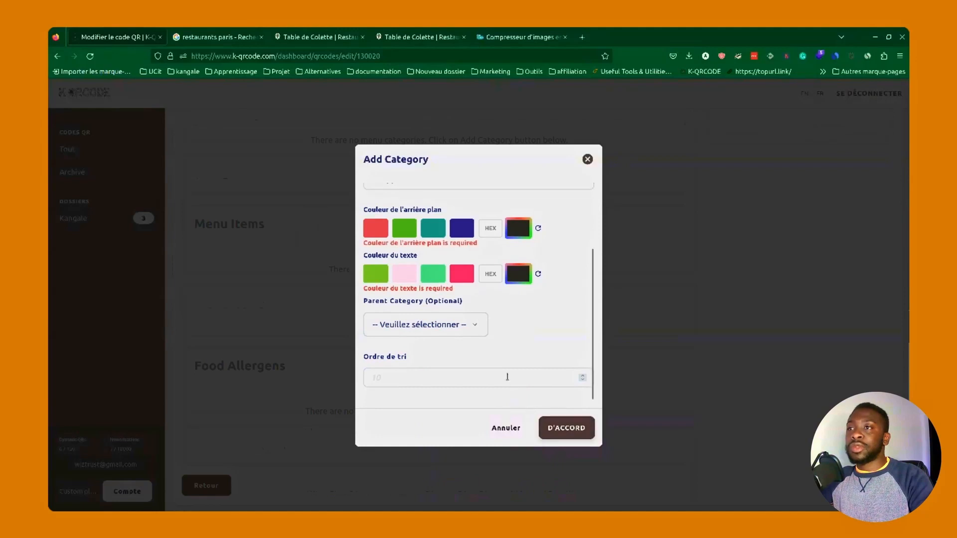
scroll(364, 294, "up", 2)
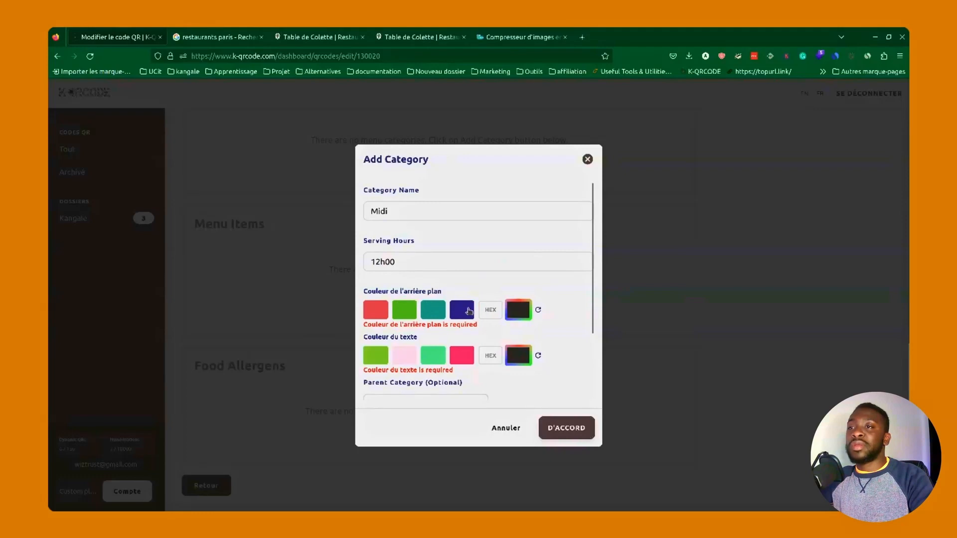
left_click(378, 311)
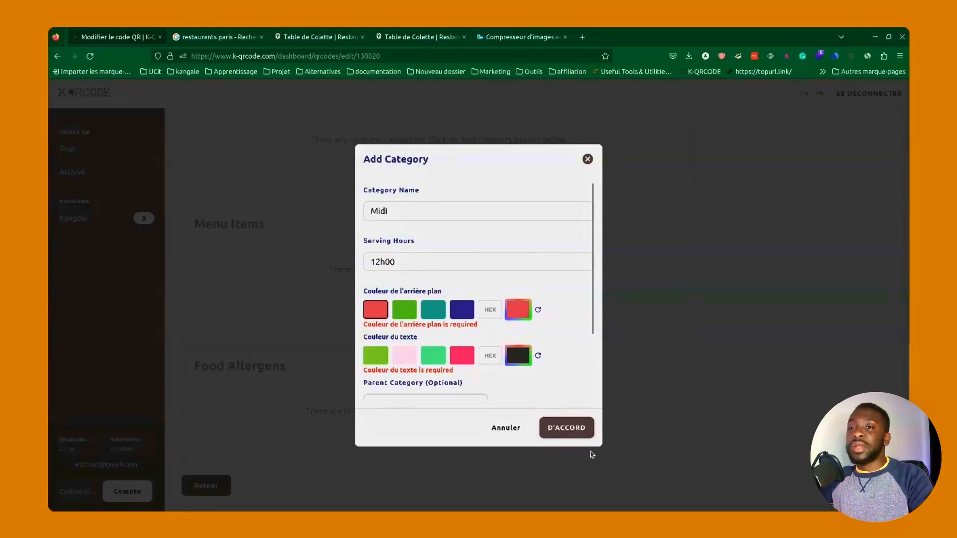
left_click(566, 427)
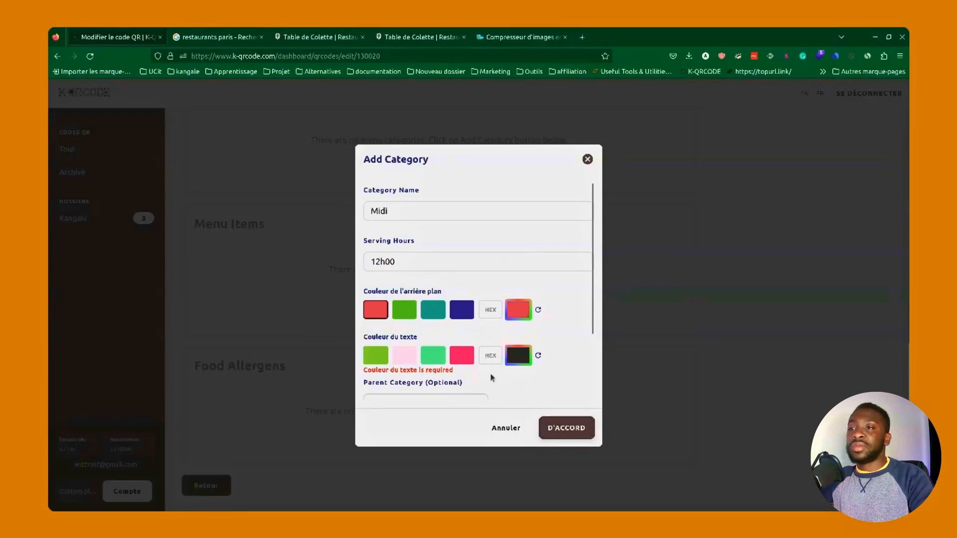
Step: Set the Midi category's text colour to white with the custom colour picker and save the category
scroll(491, 378, "down", 2)
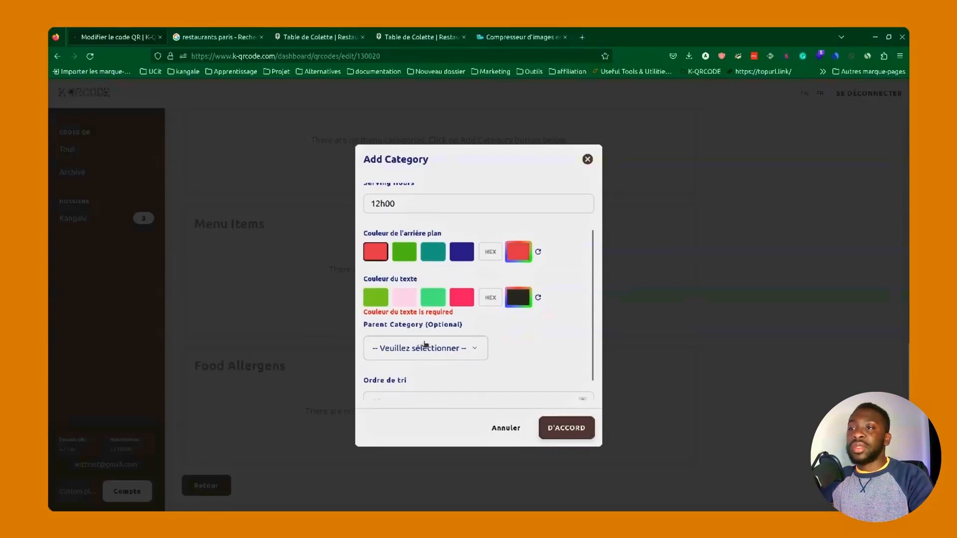
left_click(516, 300)
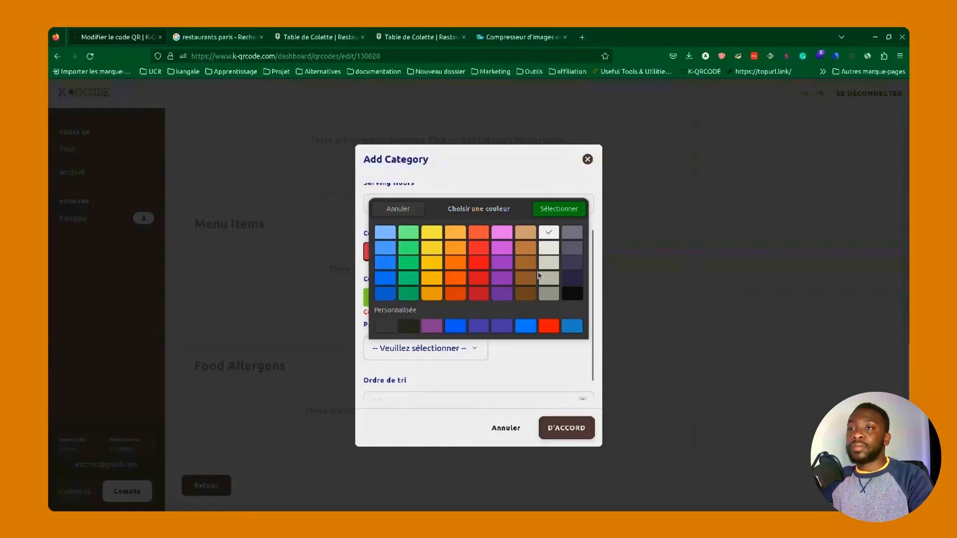
left_click(557, 208)
left_click(567, 427)
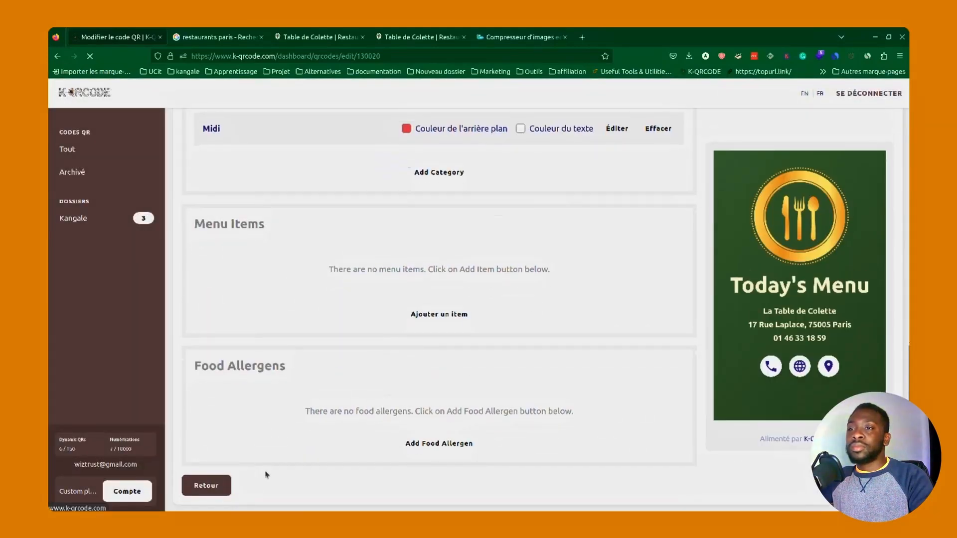
Step: Add a second menu category named Le soir and set its serving hours to 19h30
scroll(648, 309, "down", 2)
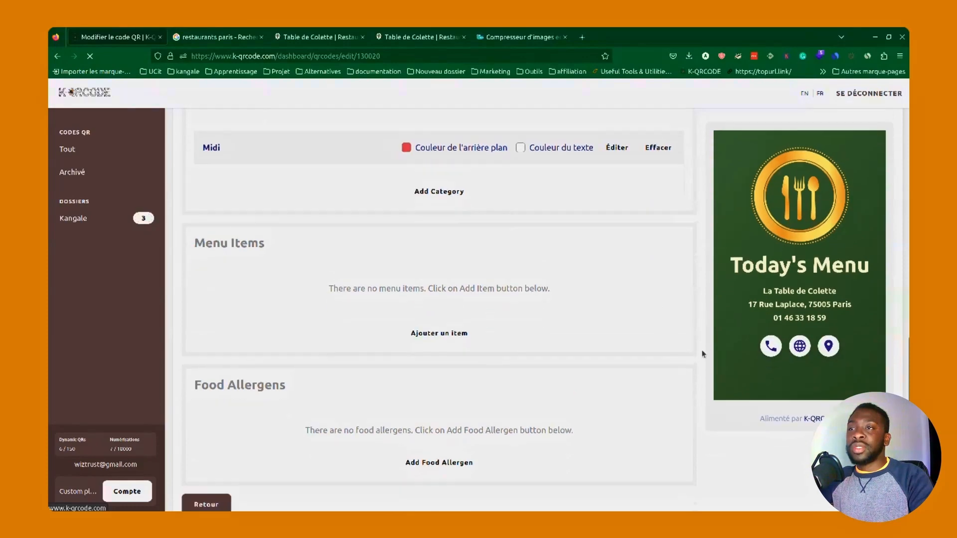
left_click(455, 177)
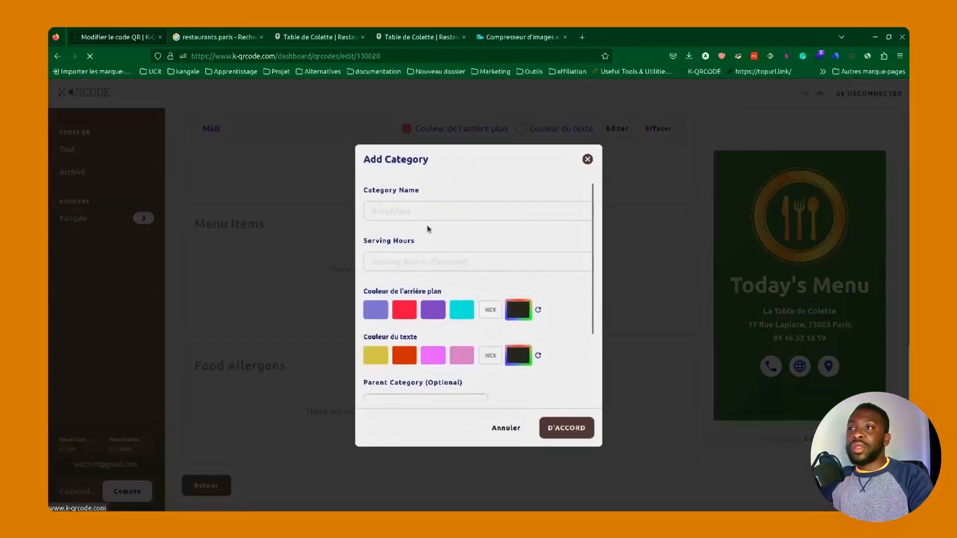
left_click(428, 212)
type("Le soir")
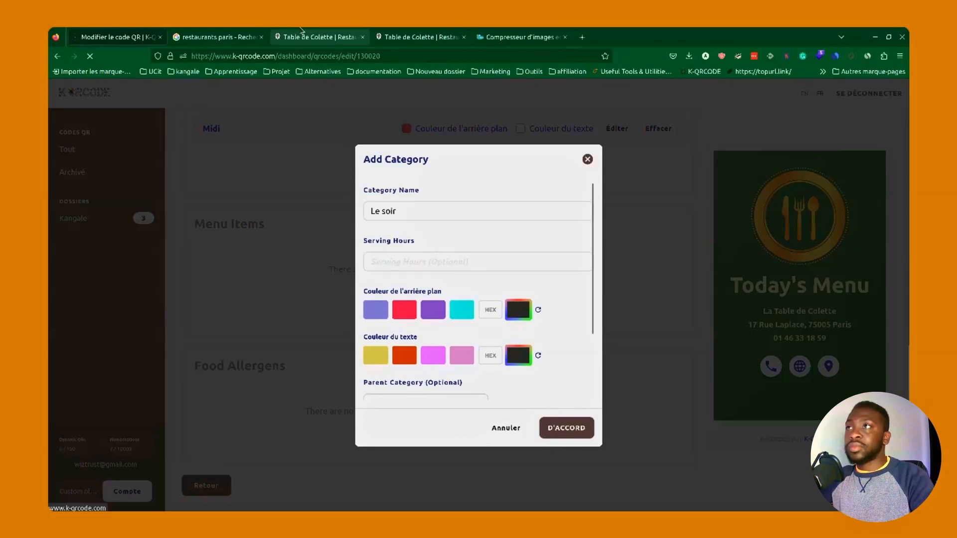
left_click(304, 36)
left_click(117, 37)
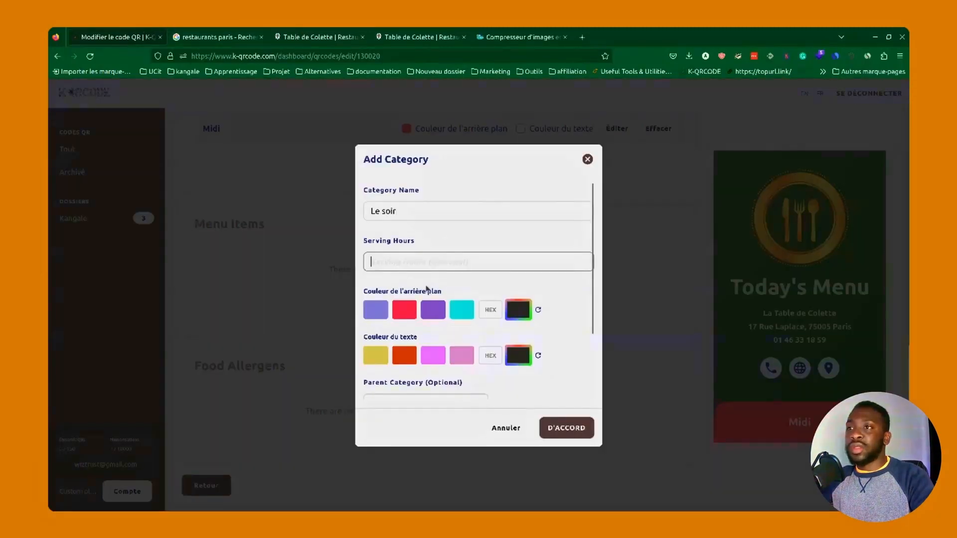
type("19")
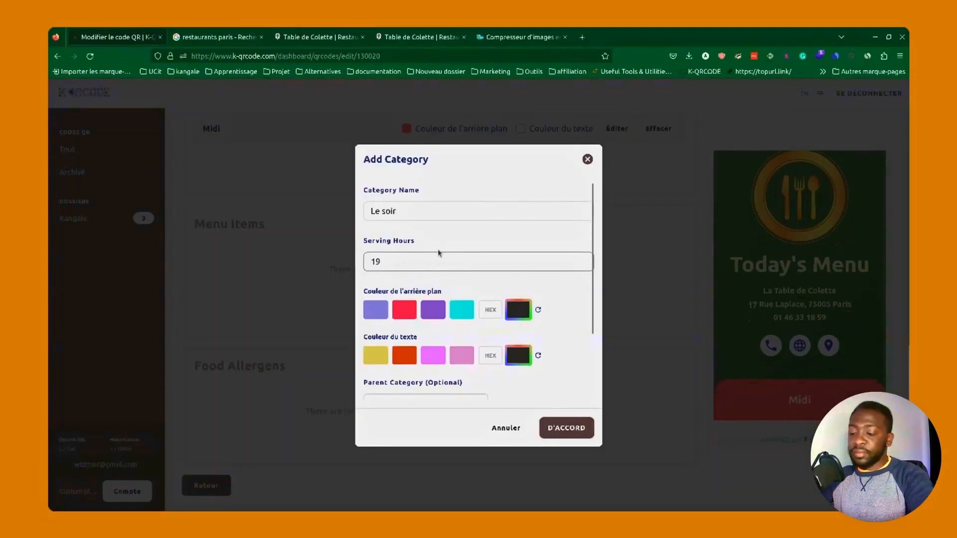
type("h30")
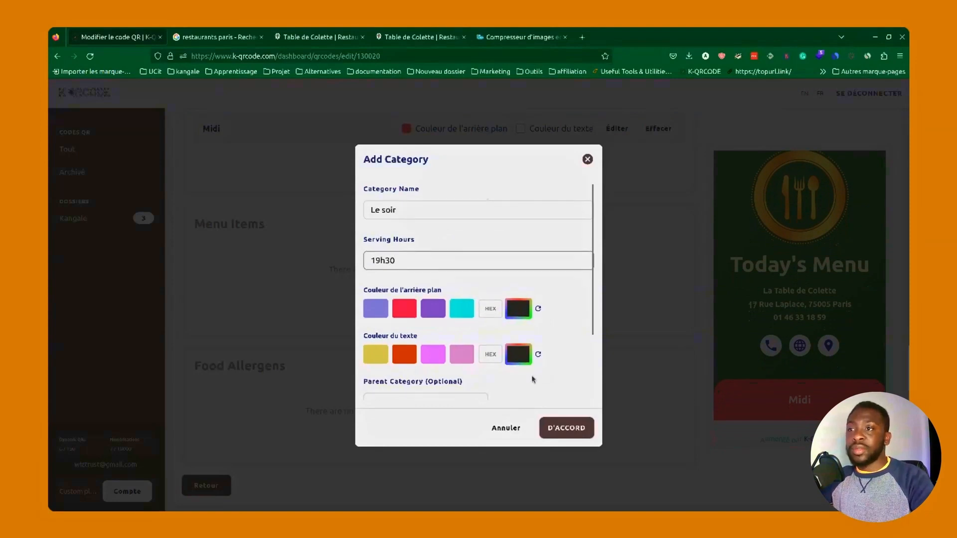
Step: Give the Le soir category a custom dark brown background and white text, and save the category
scroll(532, 380, "down", 2)
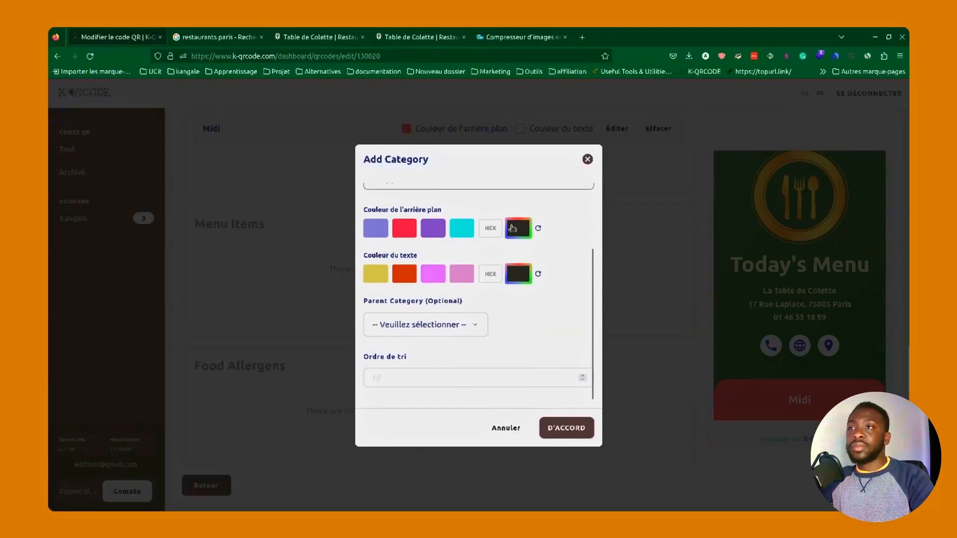
left_click(511, 229)
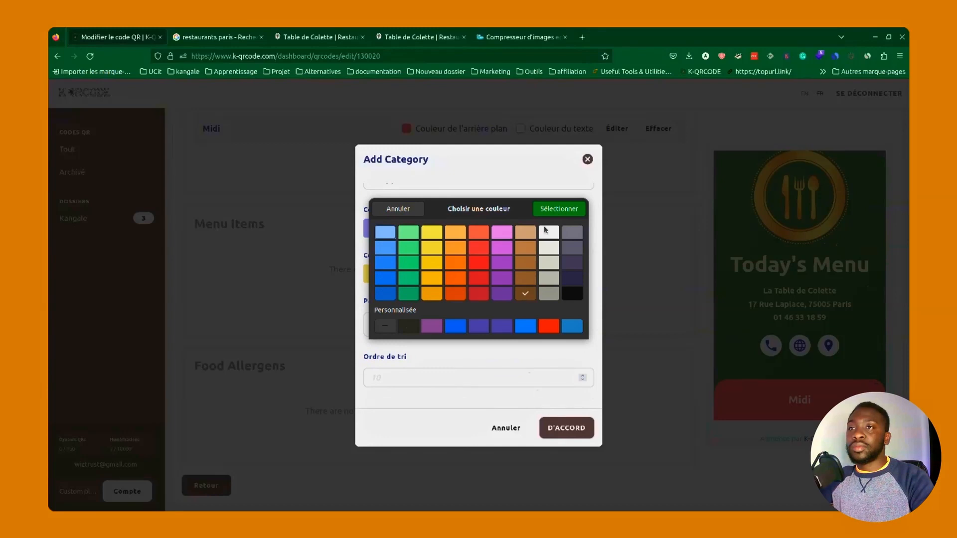
left_click(578, 209)
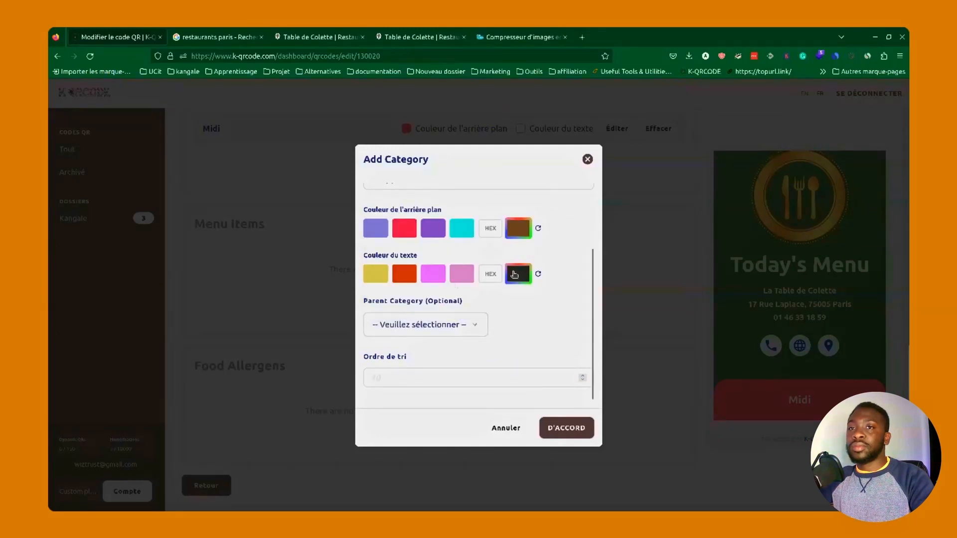
left_click(516, 278)
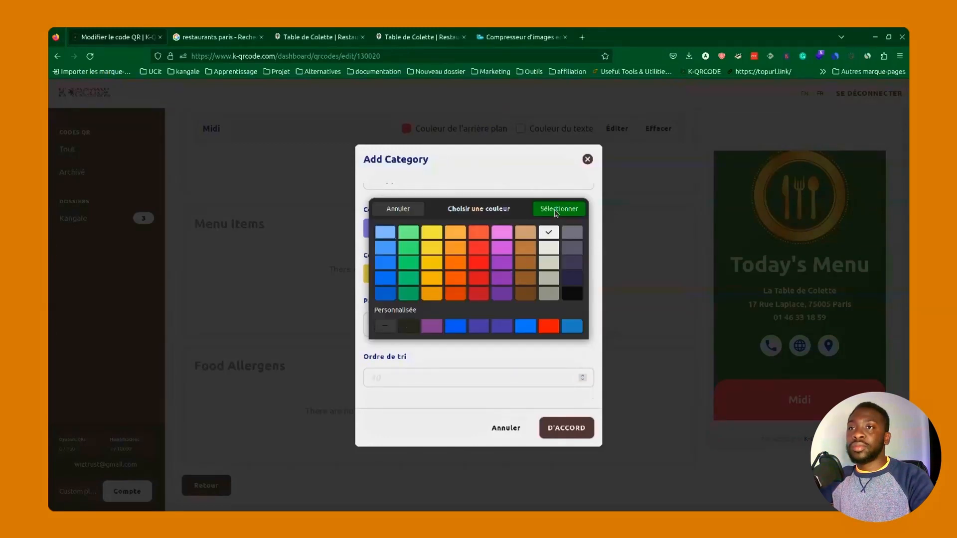
left_click(556, 210)
left_click(566, 428)
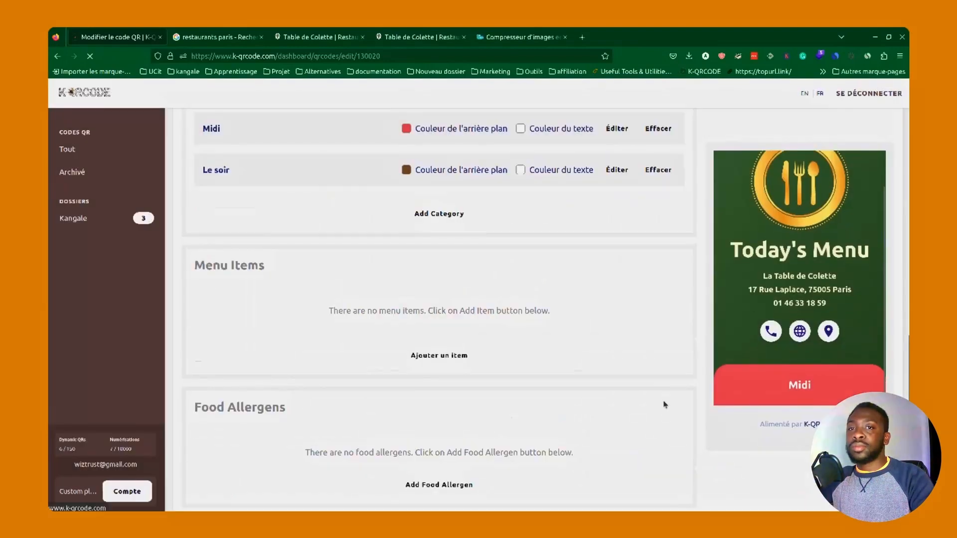
Step: Start a new menu item and look through the fields of its form
scroll(682, 403, "down", 1)
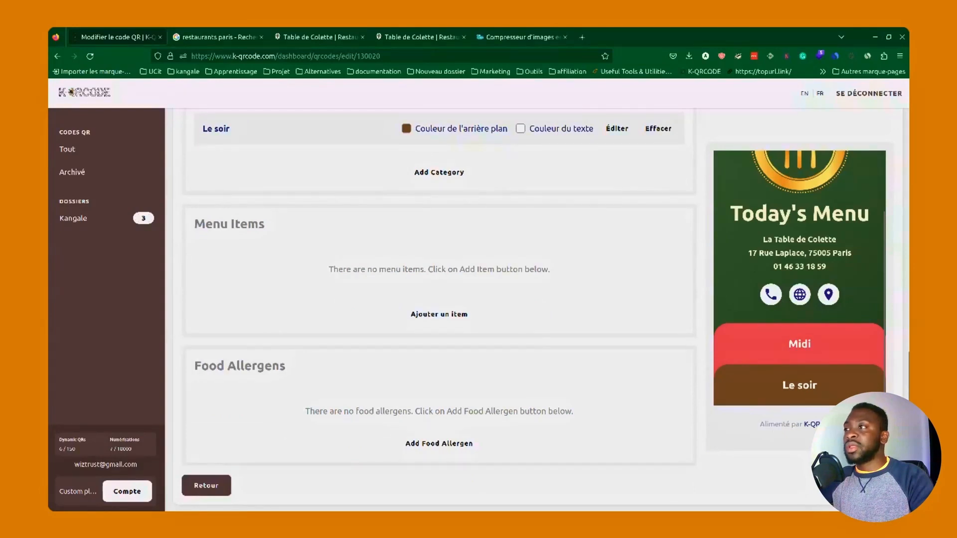
scroll(343, 282, "up", 2)
scroll(343, 282, "down", 2)
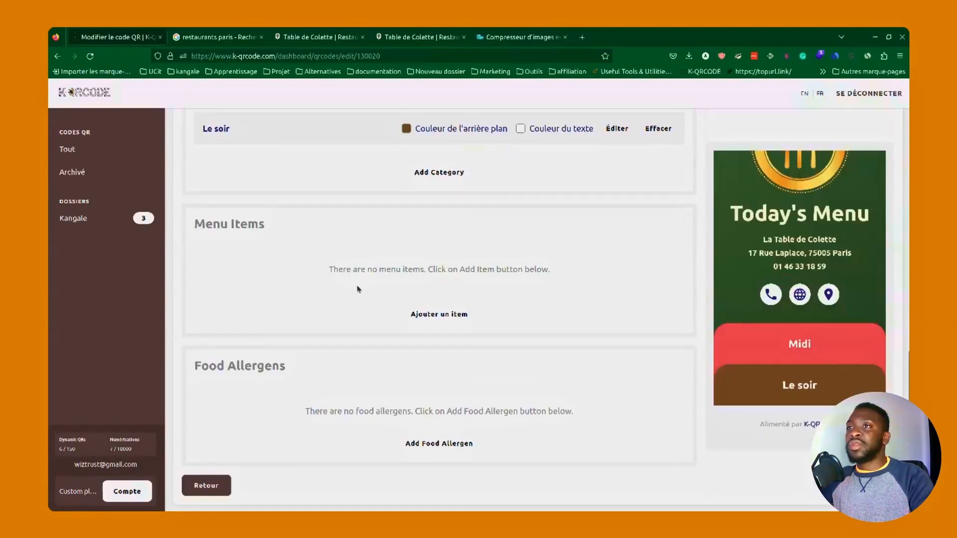
scroll(357, 289, "up", 6)
scroll(369, 276, "down", 4)
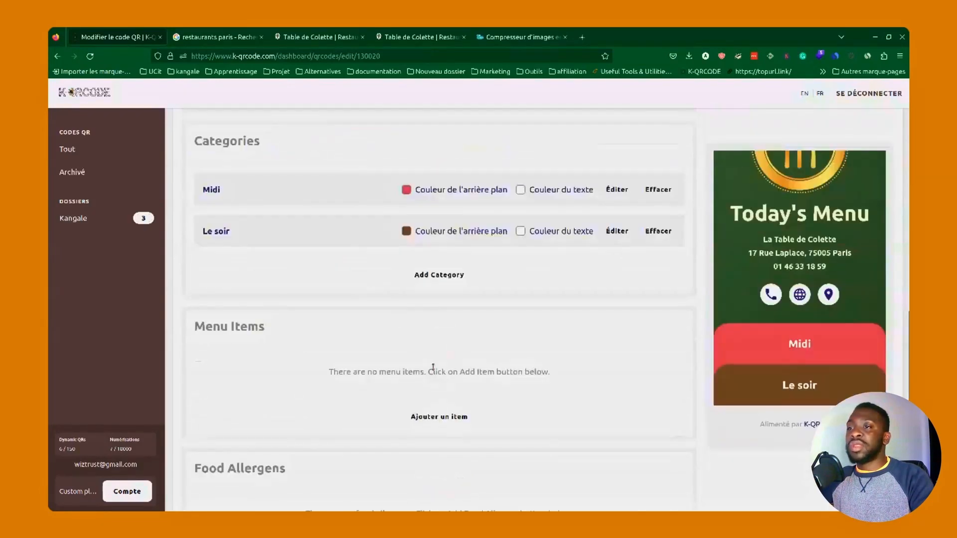
left_click(432, 413)
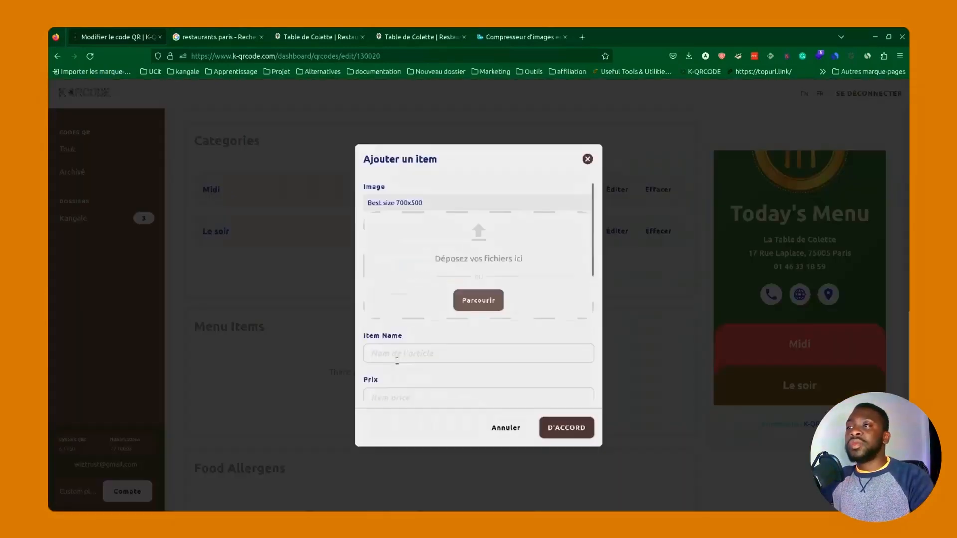
scroll(445, 360, "down", 5)
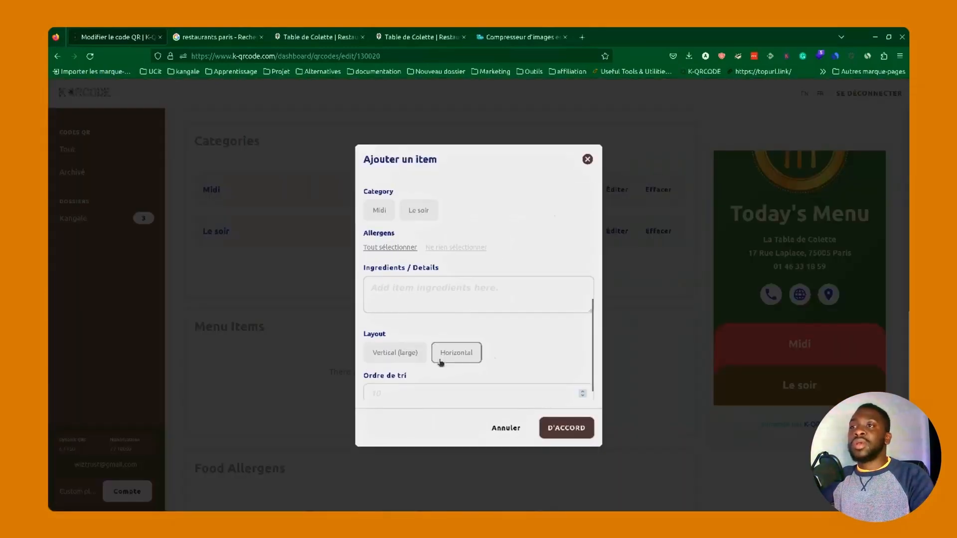
scroll(446, 349, "up", 8)
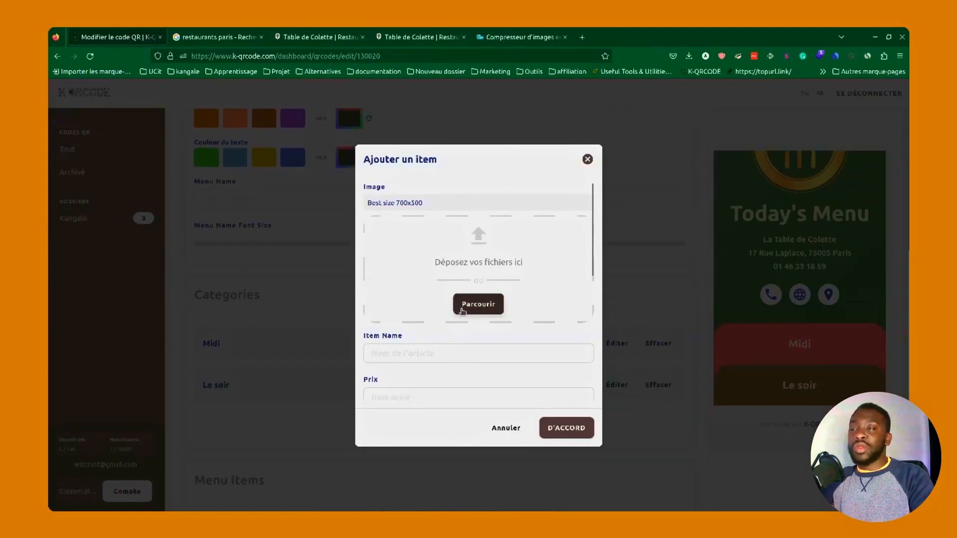
scroll(462, 328, "down", 2)
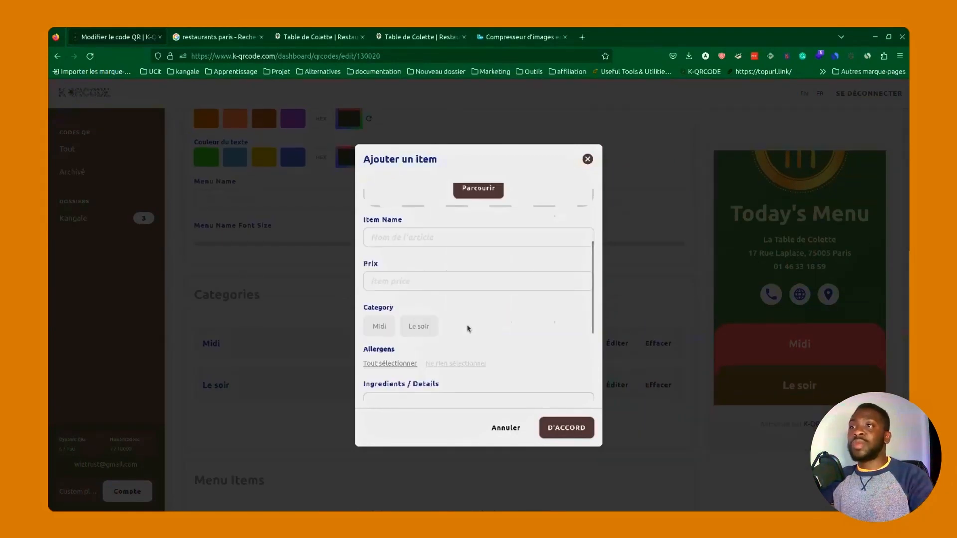
Step: Copy the title "menu 3 temps" from the restaurant's website and use it as the new item's name
left_click(422, 37)
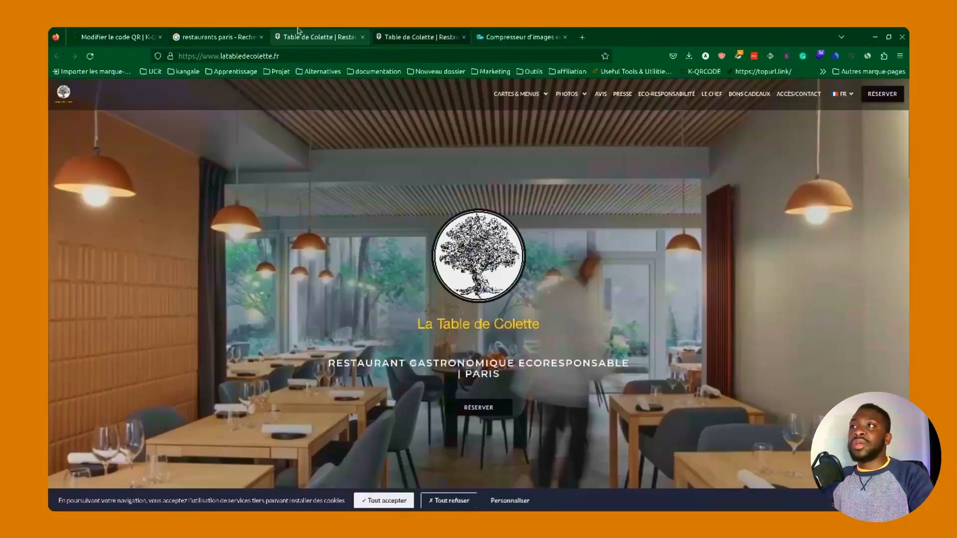
left_click(329, 31)
scroll(487, 330, "down", 6)
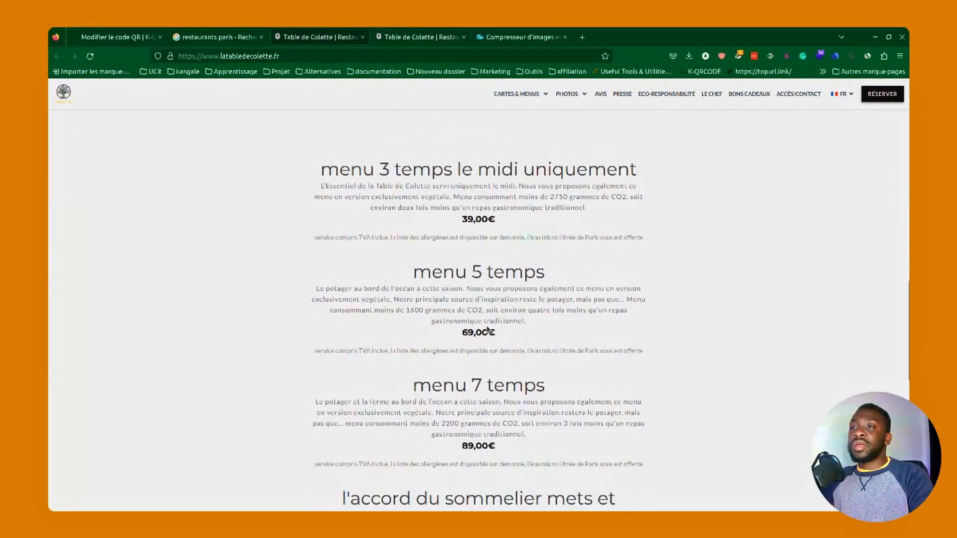
left_click_drag(323, 171, 685, 171)
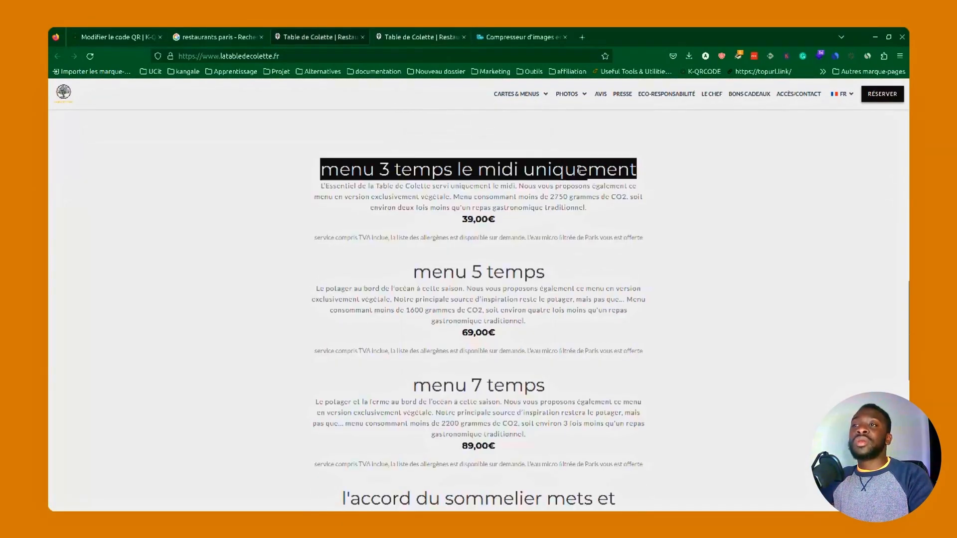
left_click(493, 174)
left_click_drag(448, 170, 324, 172)
key("ctrl+c")
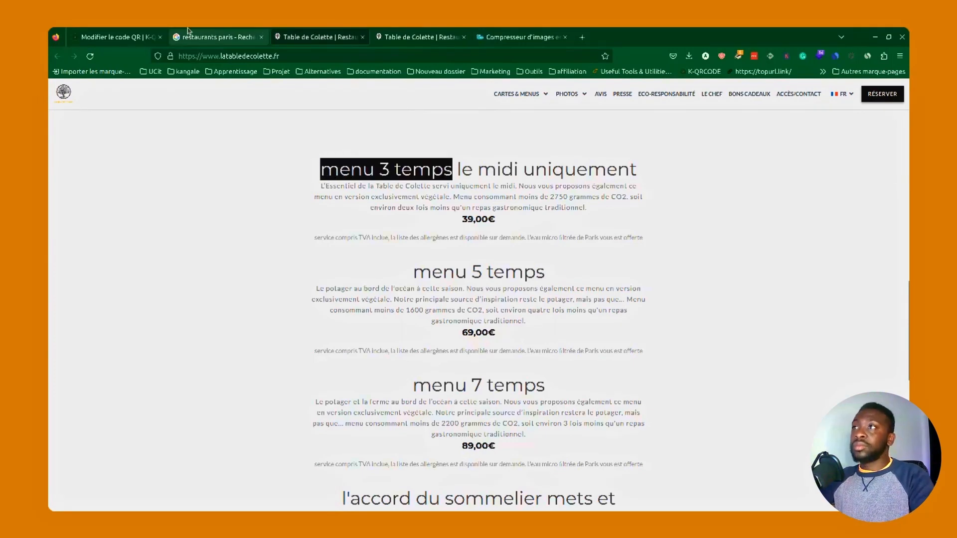
left_click(115, 36)
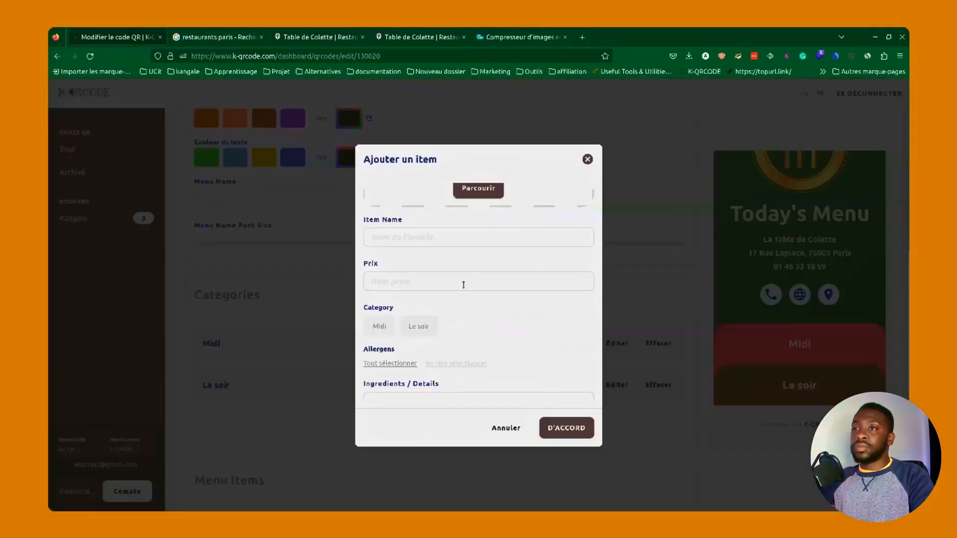
left_click(431, 238)
key("ctrl+v")
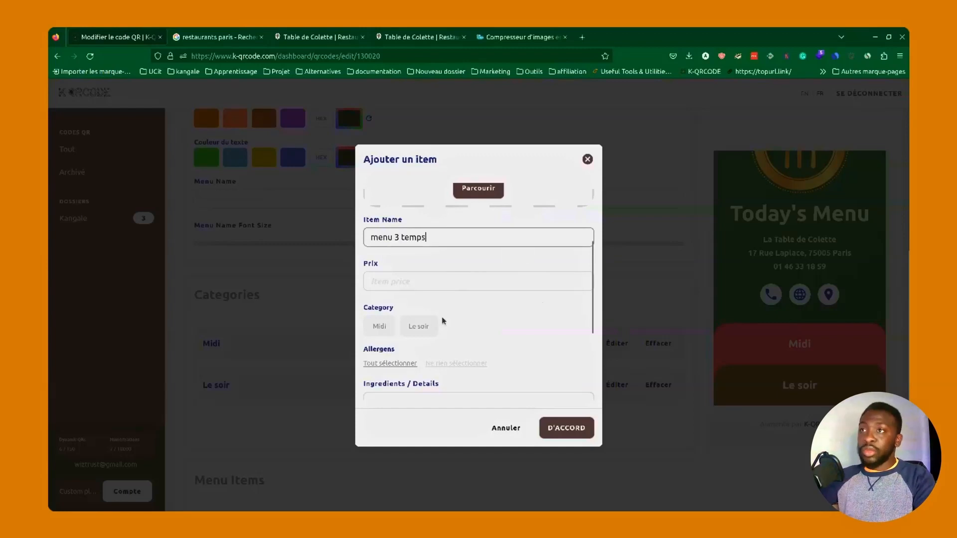
Step: Check the menu 3 temps price on the restaurant's website and set the item's price to 39,00€
left_click(393, 280)
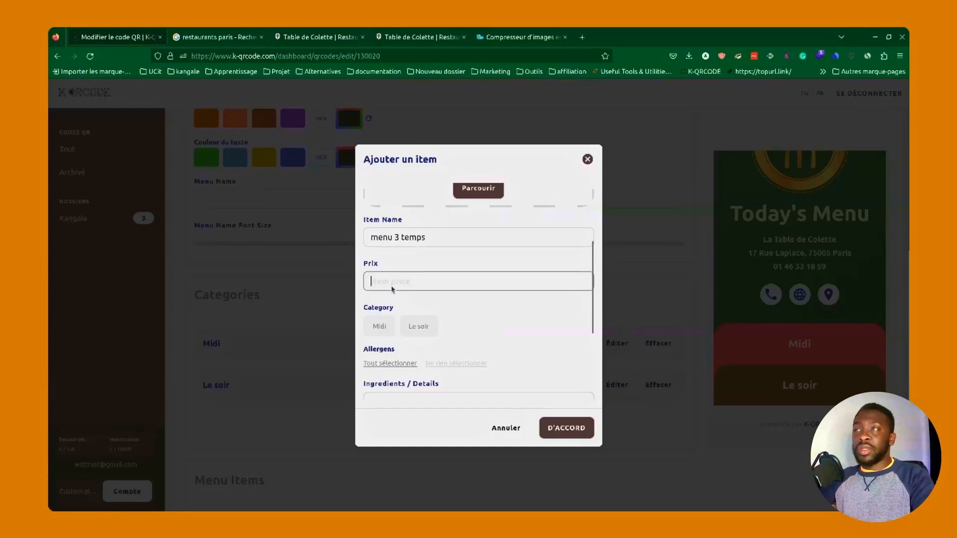
left_click(297, 35)
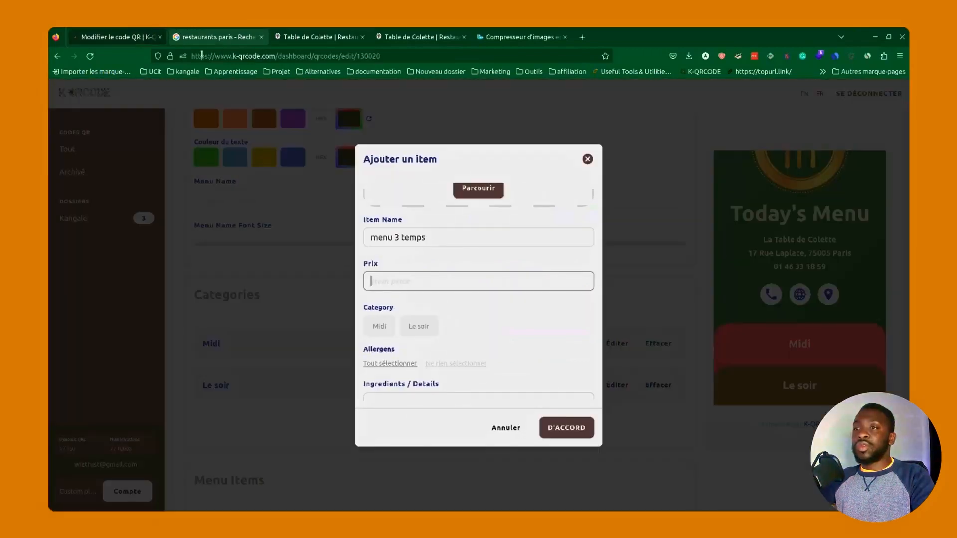
left_click(127, 36)
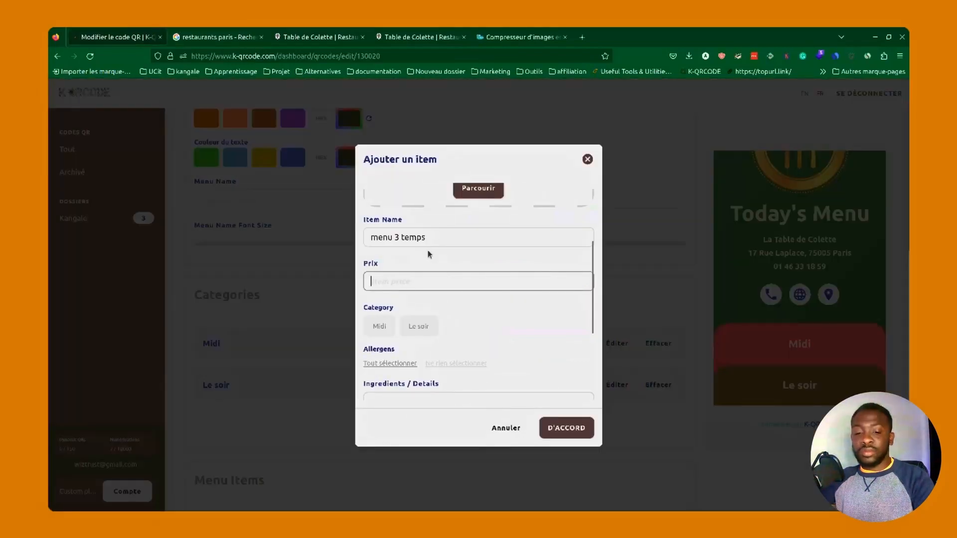
type("39,00€")
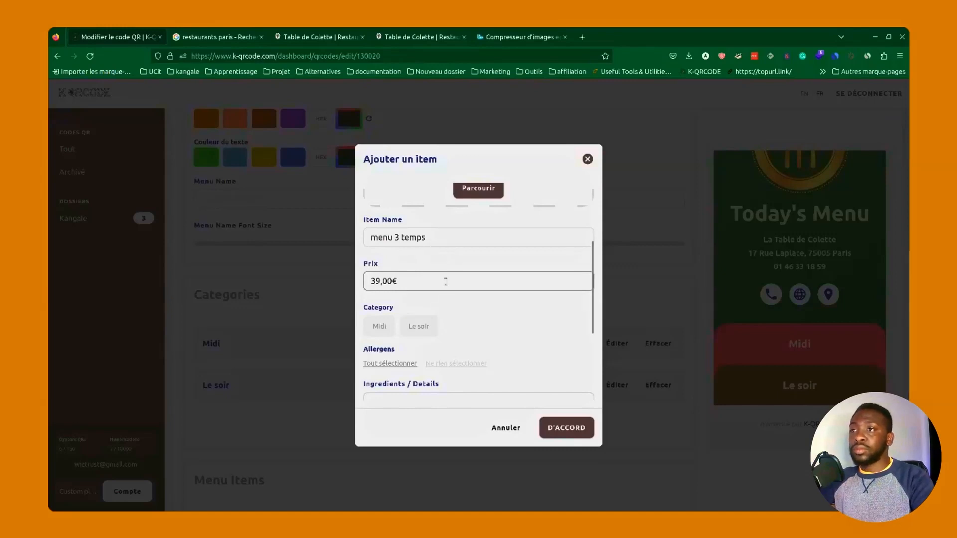
Step: Assign the menu 3 temps item to the Midi category and save the item
scroll(432, 245, "down", 3)
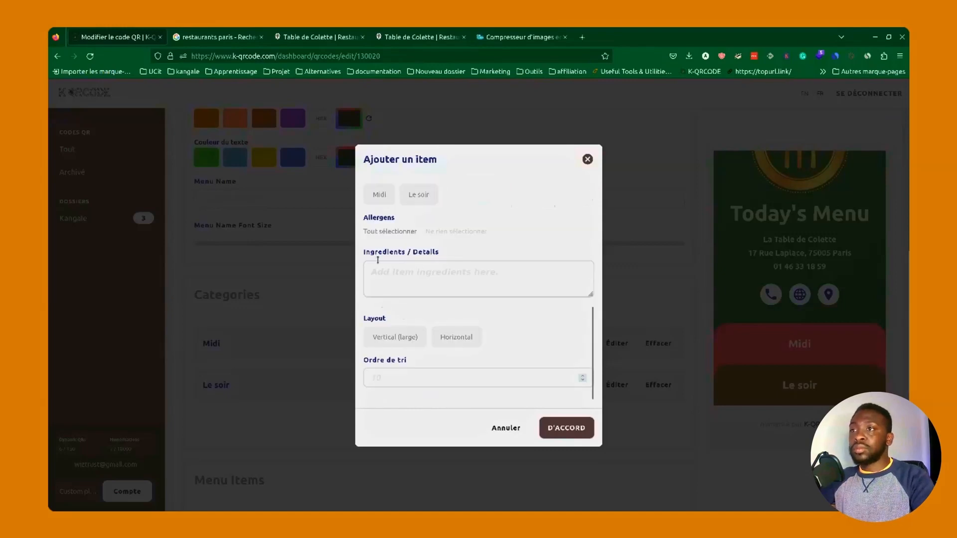
left_click(380, 199)
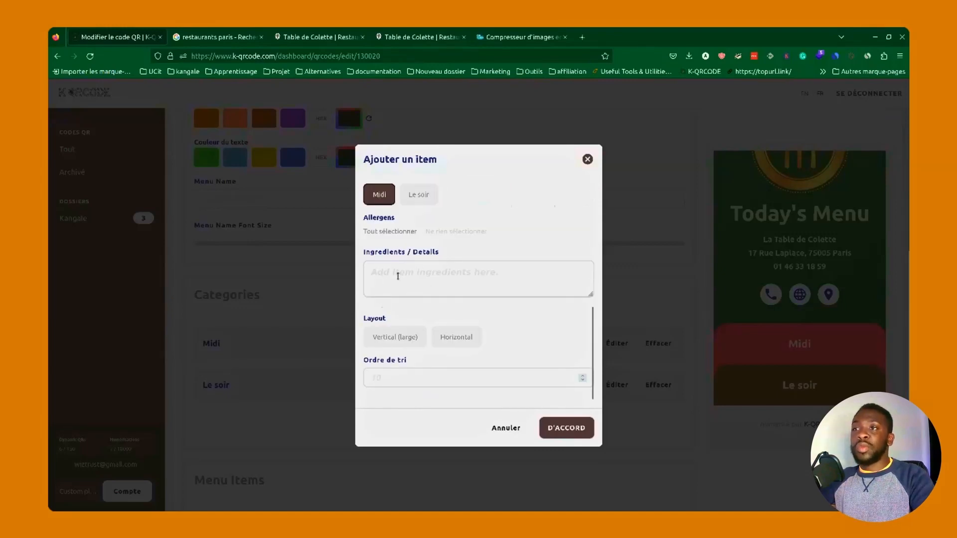
scroll(426, 282, "down", 3)
scroll(421, 264, "up", 3)
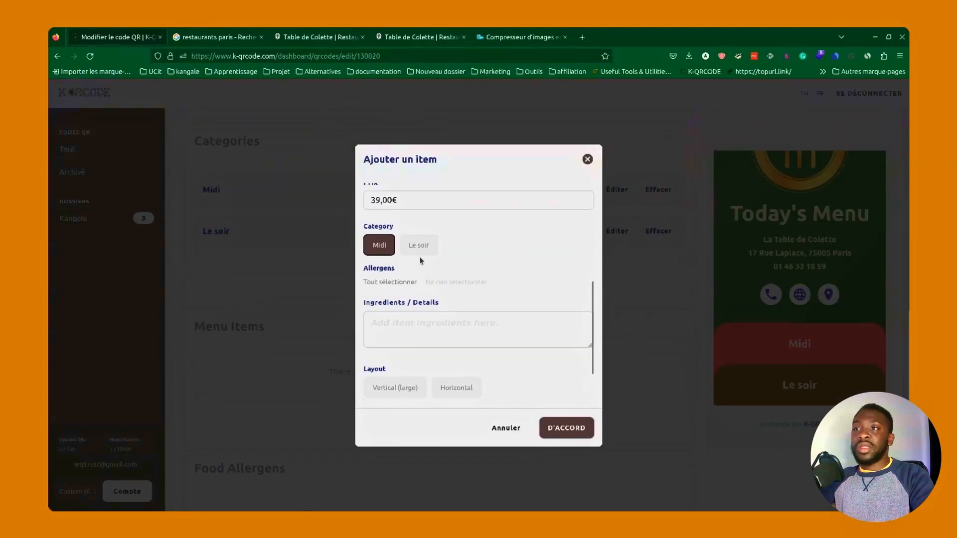
scroll(462, 285, "down", 3)
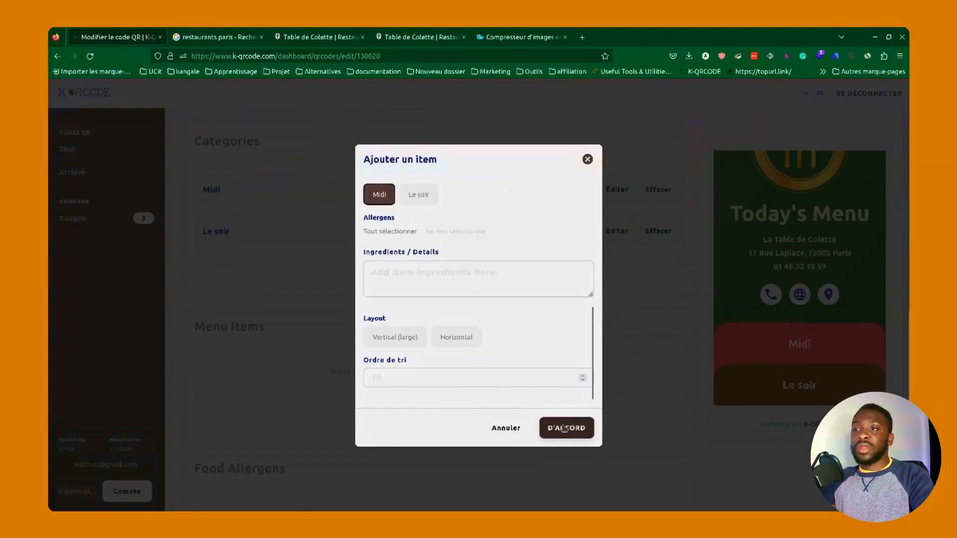
left_click(563, 428)
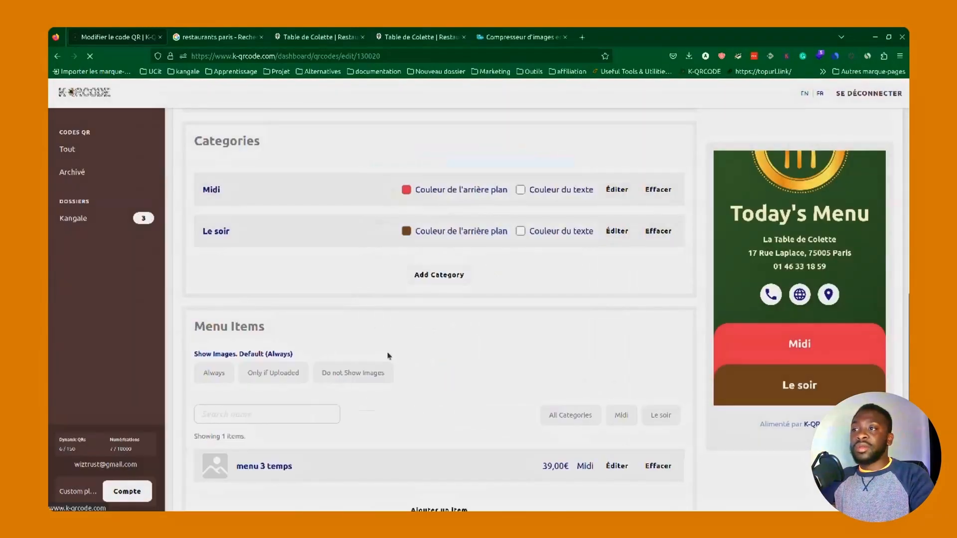
scroll(309, 378, "down", 2)
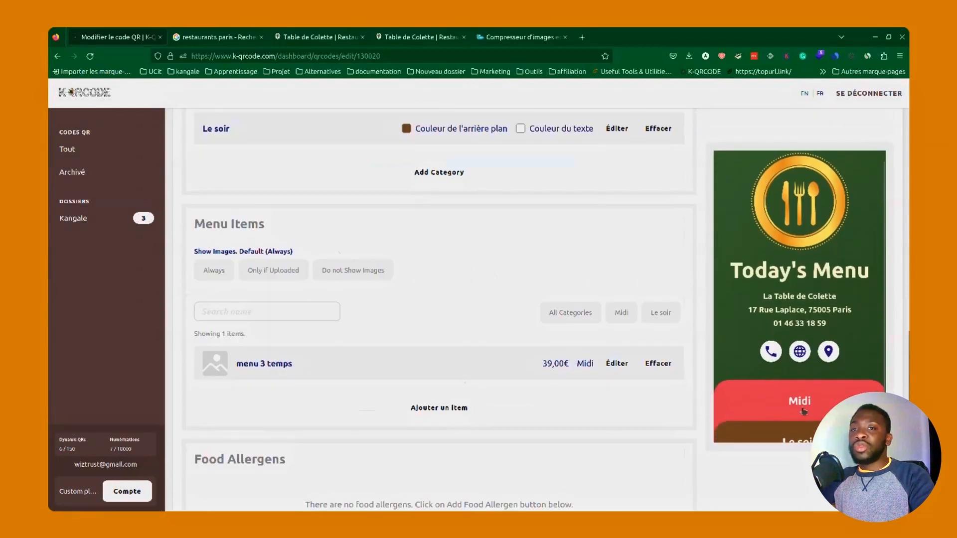
scroll(345, 393, "down", 2)
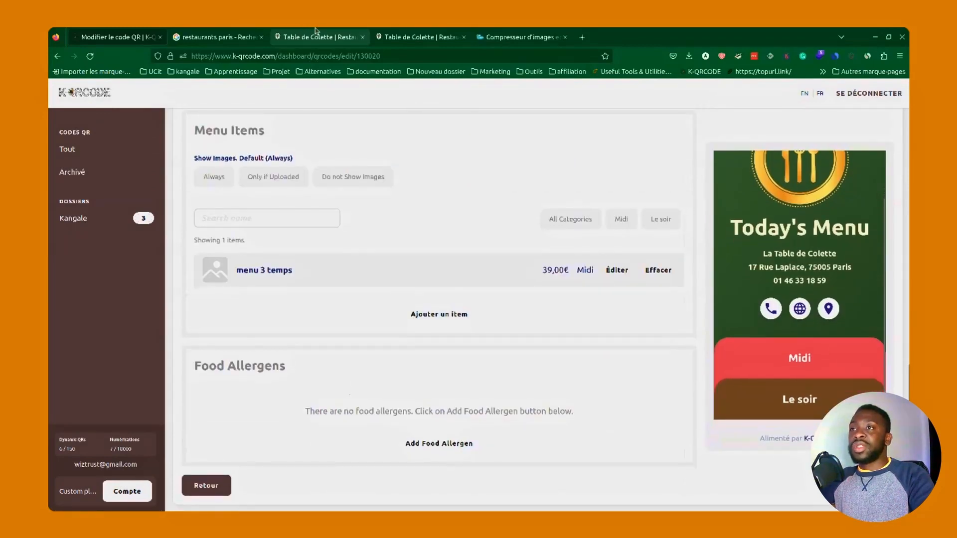
Step: Copy the title "menu 5 temps" from the restaurant's website and use it as the name of a new menu item
left_click(316, 31)
left_click(483, 260)
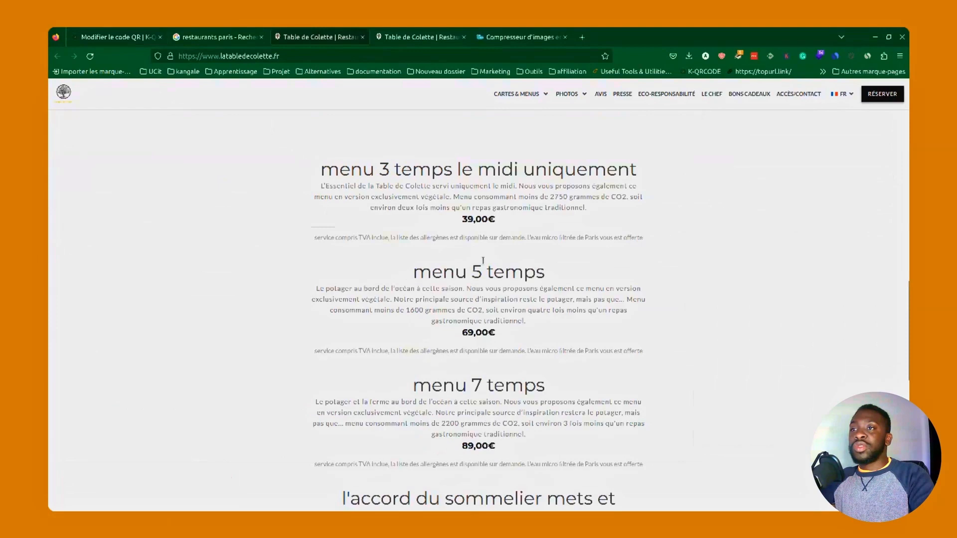
triple_click(565, 272)
key("ctrl+c")
left_click(138, 31)
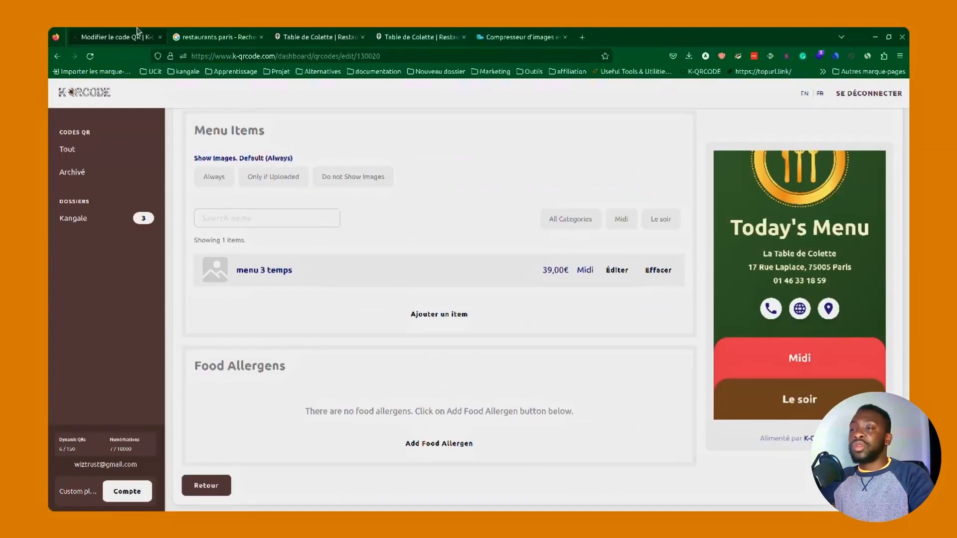
left_click(438, 314)
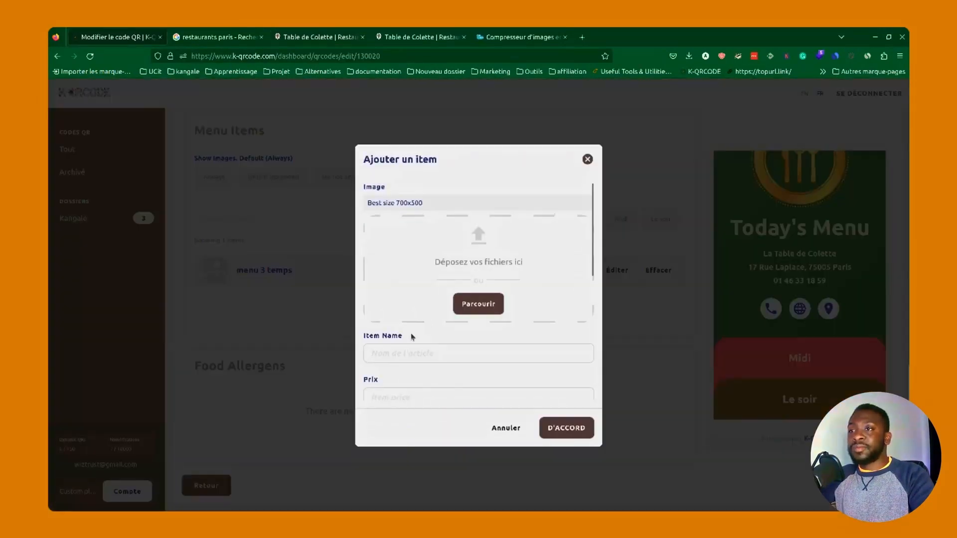
left_click(440, 355)
key("ctrl+v")
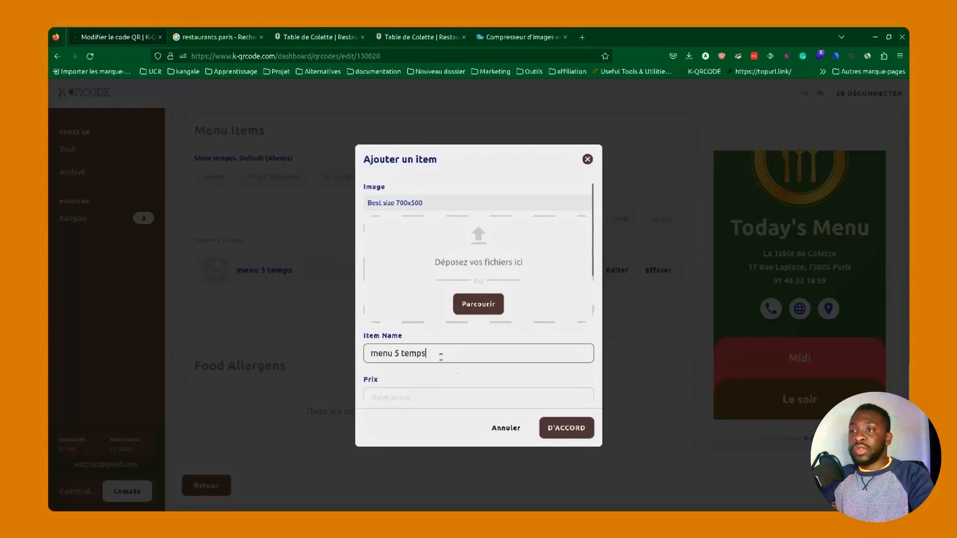
Step: Set the menu 5 temps item's price to 69,00€, assign it to the Midi category and save it
left_click(432, 393)
type("69,00€")
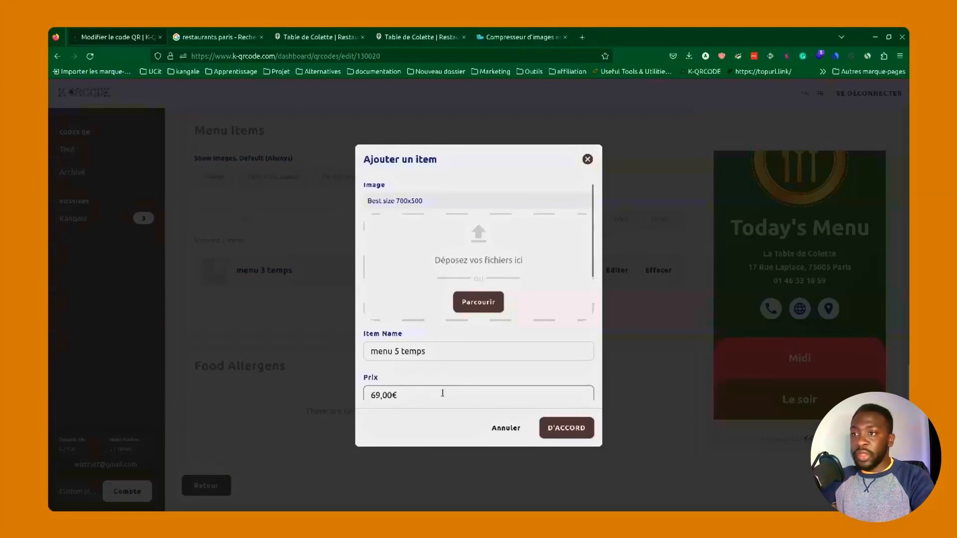
scroll(443, 379, "down", 5)
scroll(436, 358, "down", 1)
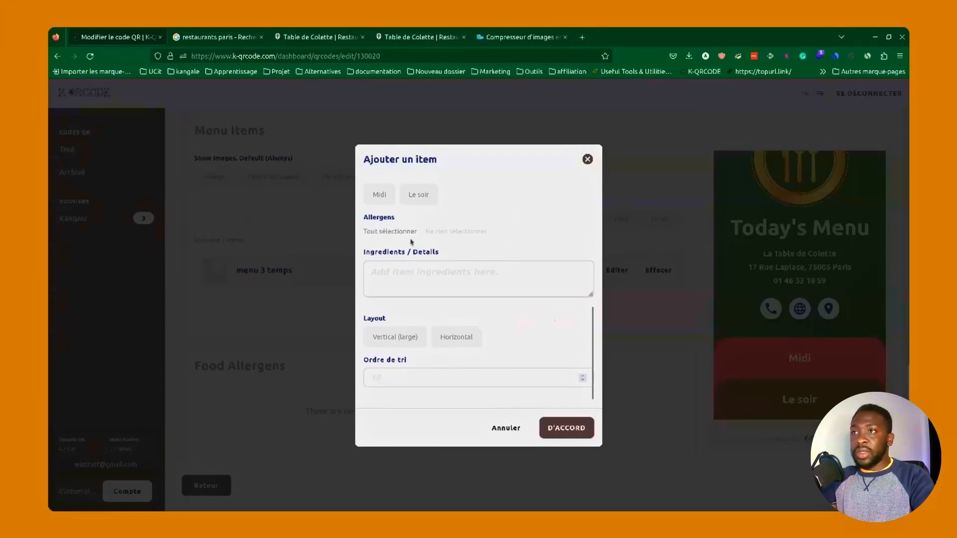
left_click(377, 194)
left_click(555, 430)
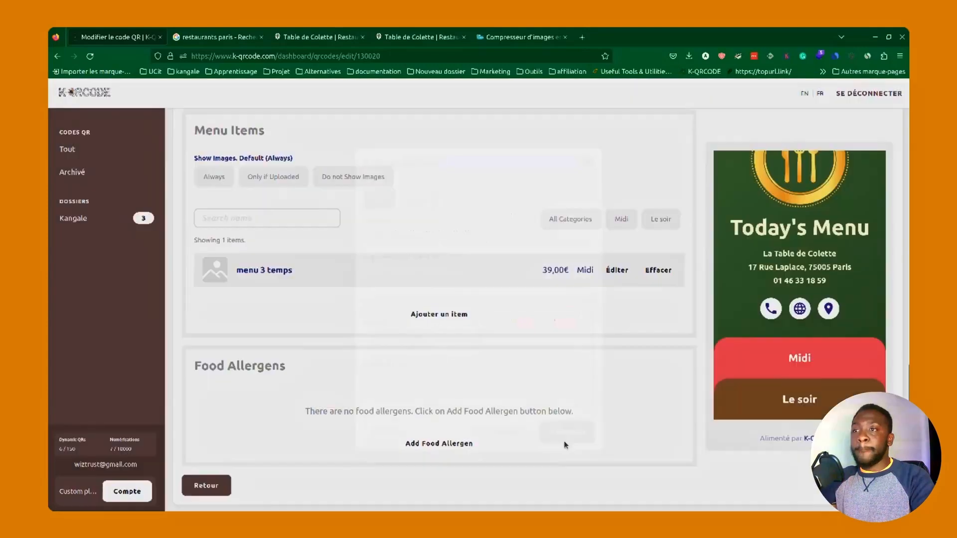
scroll(523, 329, "down", 1)
scroll(517, 347, "up", 3)
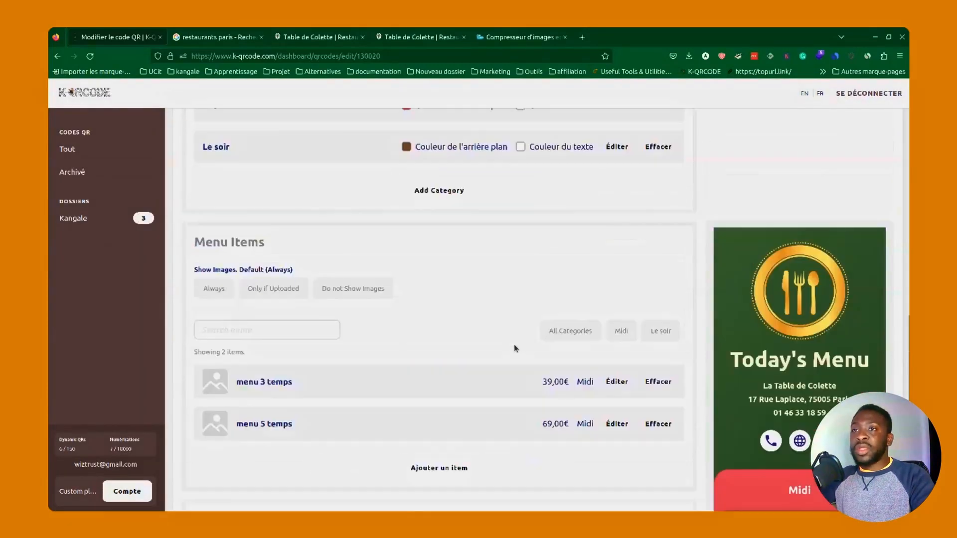
Step: Start another menu item and look through the menus and sommelier pairings on the restaurant's website
left_click(439, 466)
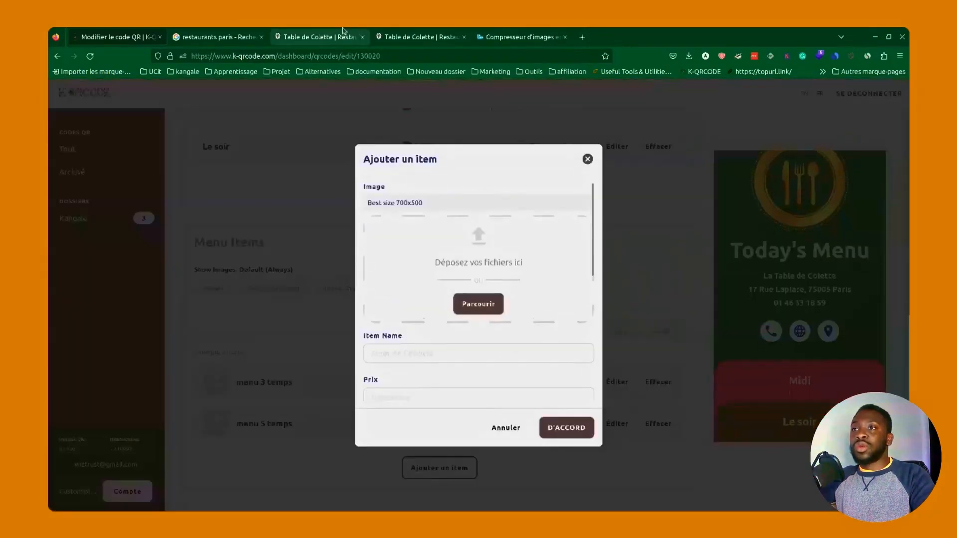
left_click(319, 37)
scroll(434, 309, "down", 6)
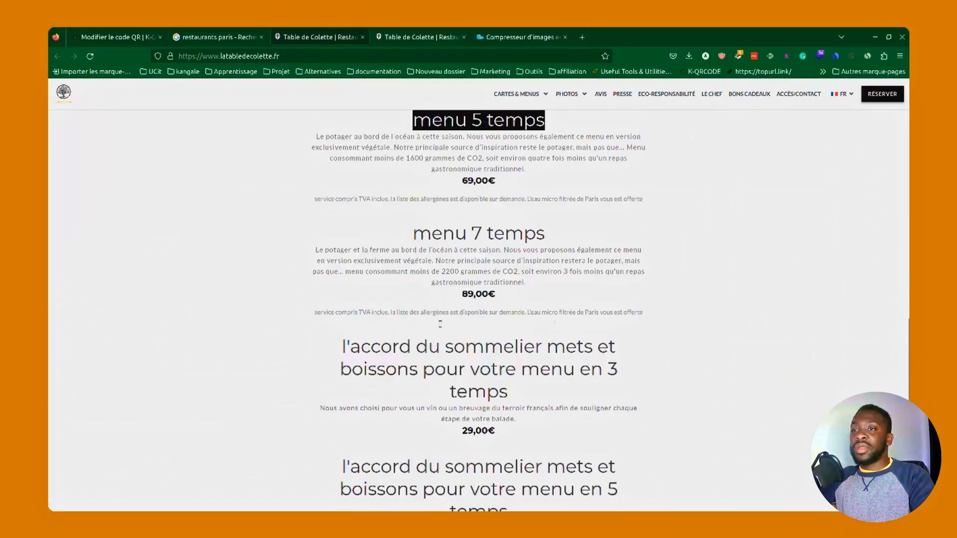
scroll(486, 369, "up", 2)
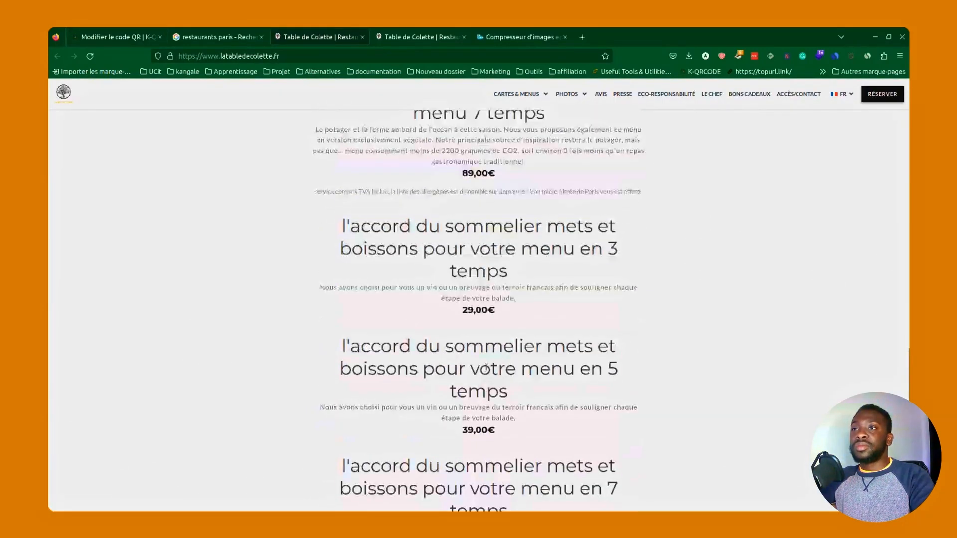
scroll(655, 299, "down", 5)
scroll(656, 300, "up", 7)
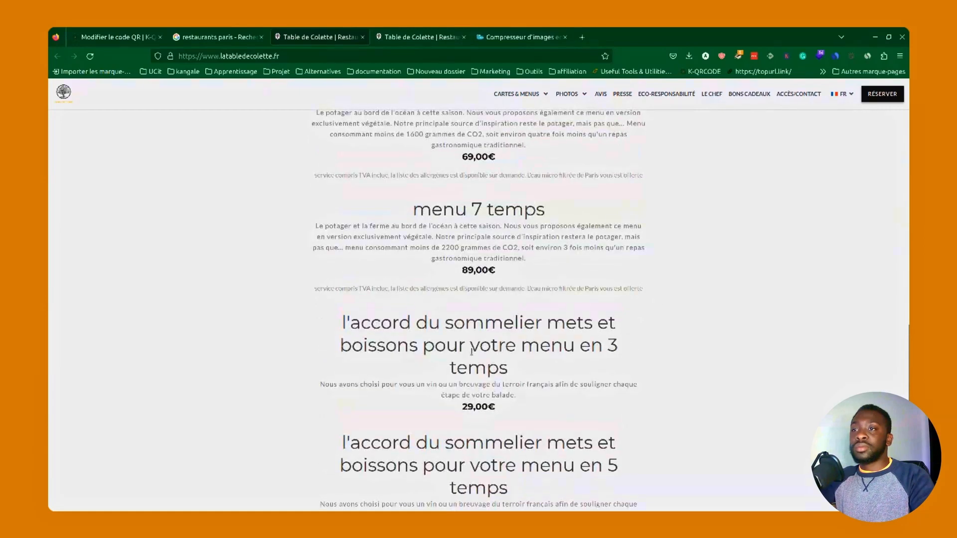
scroll(579, 337, "up", 2)
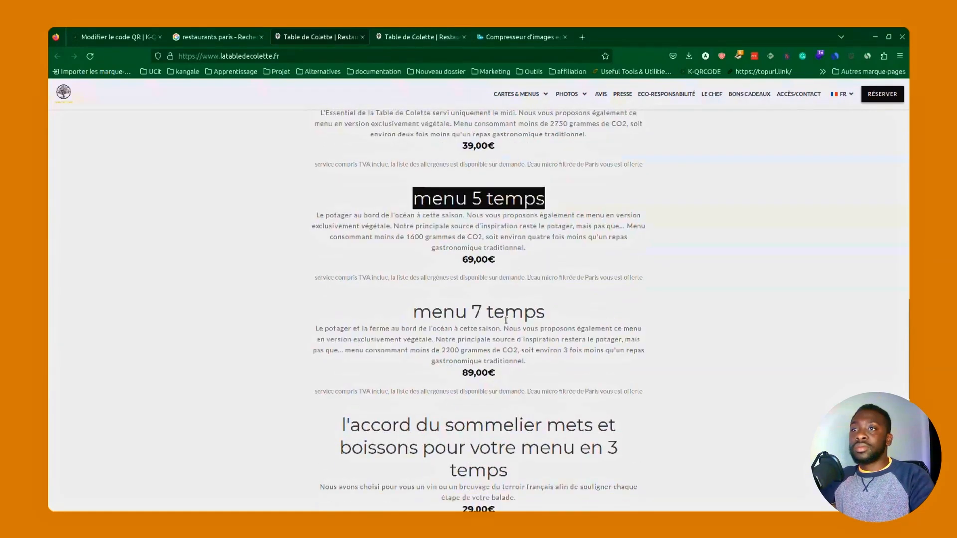
scroll(568, 314, "down", 3)
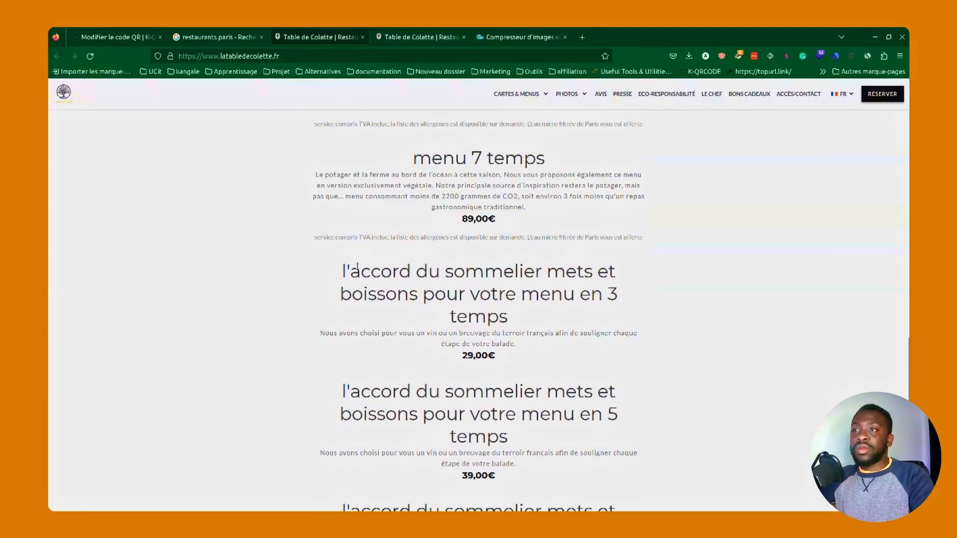
Step: Copy the title "l'accord du sommelier mets et boissons pour votre menu en 3 temps" from the website into the new item's name
left_click_drag(330, 275, 530, 313)
key("ctrl+c")
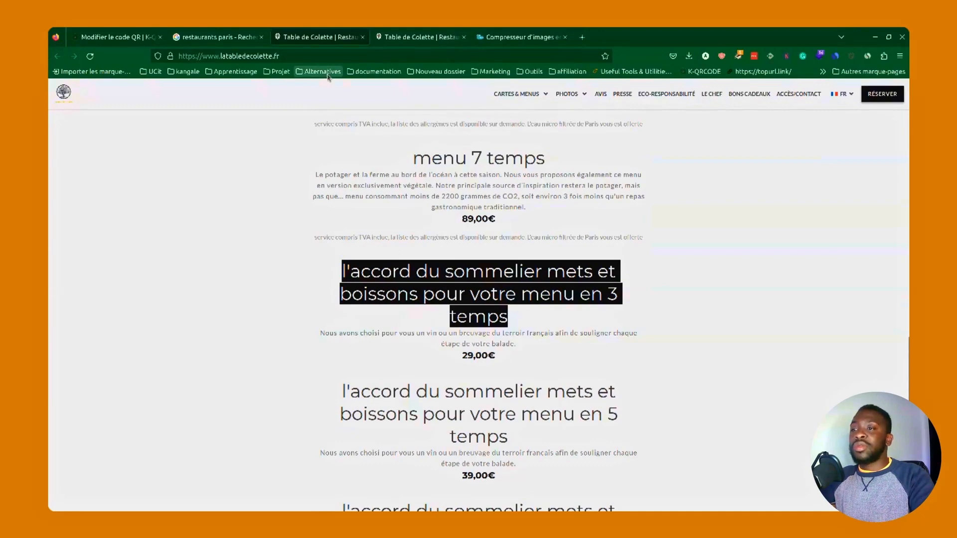
left_click(207, 35)
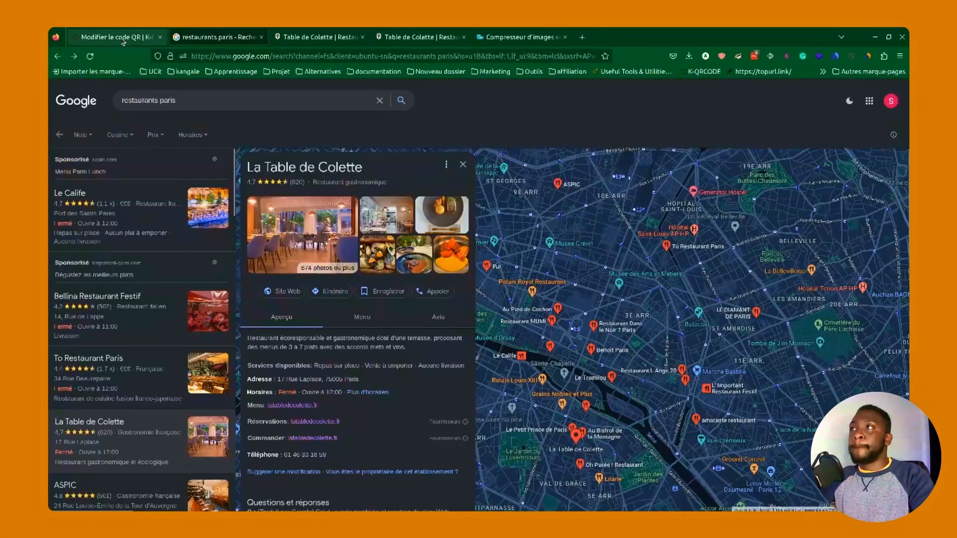
left_click(119, 37)
left_click(462, 354)
key("ctrl+v")
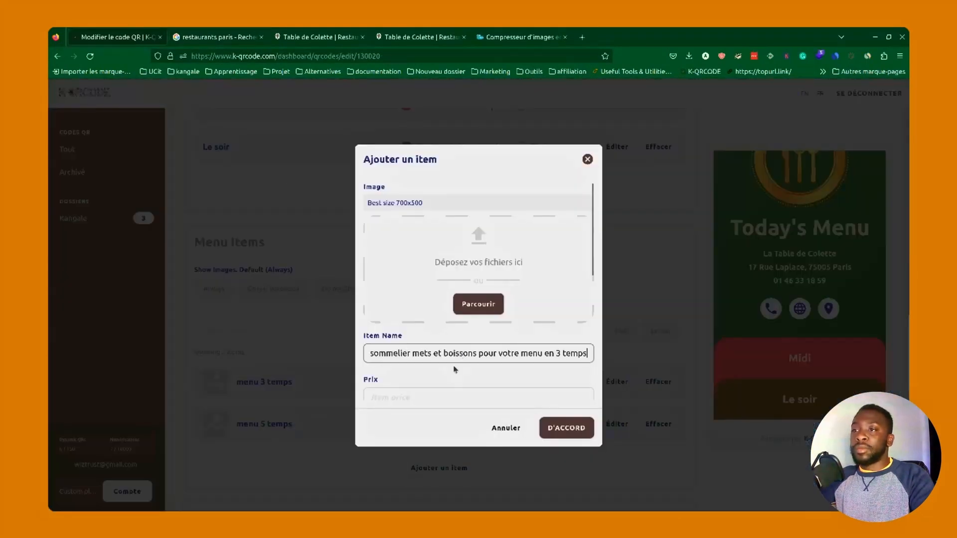
Step: Check the 3 temps sommelier pairing's price on the restaurant's website and set the item's price to 29,00€
left_click(309, 35)
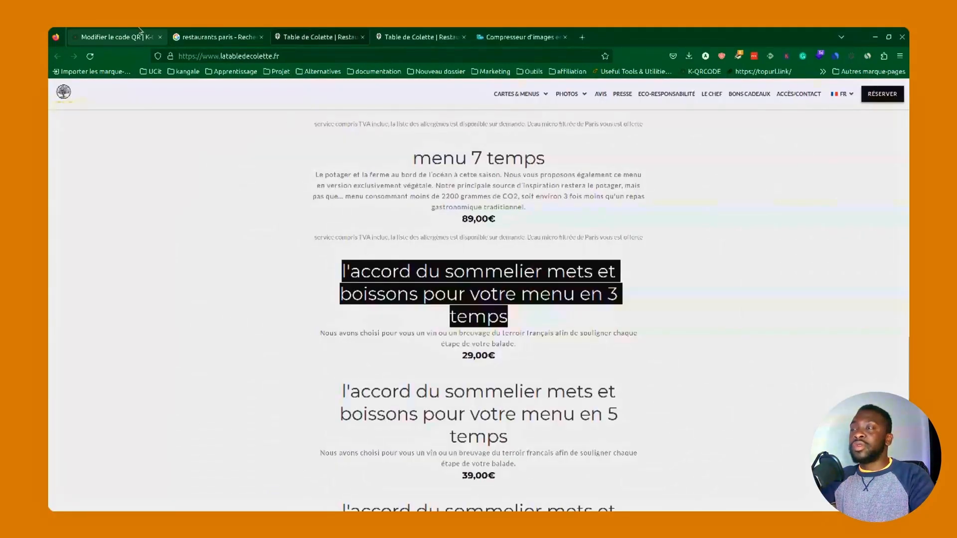
left_click(119, 37)
left_click(440, 396)
type("29,00€")
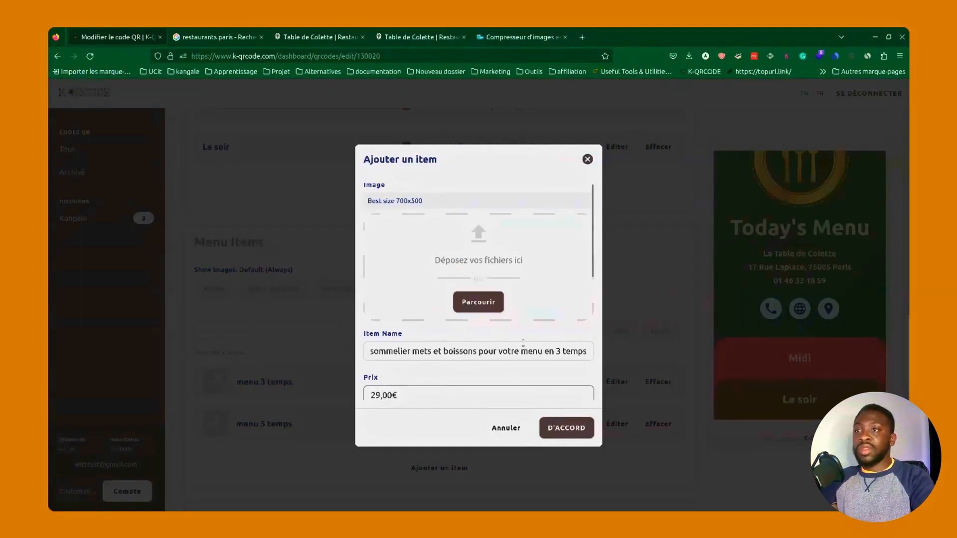
Step: Copy the 3 temps sommelier pairing's description from the restaurant's website into the item's ingredients and details
scroll(496, 355, "down", 5)
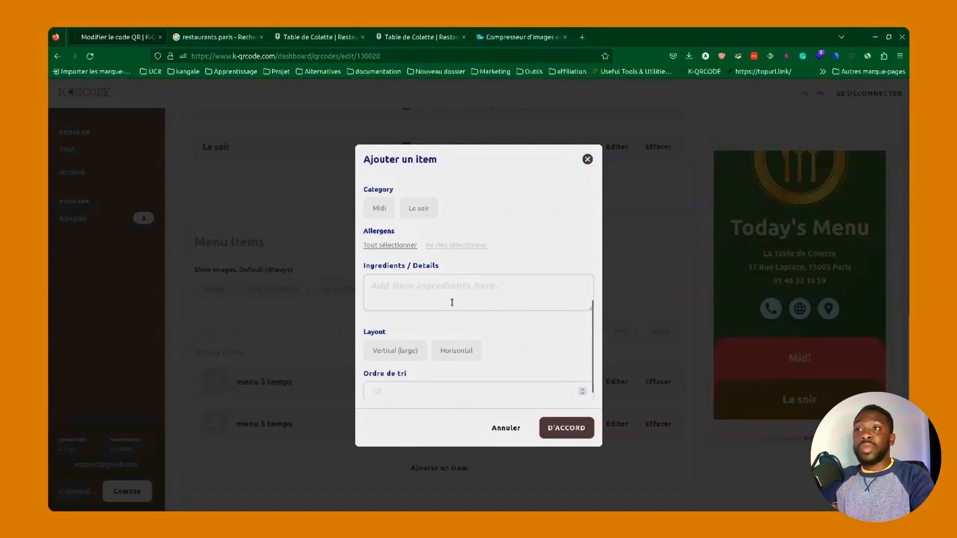
left_click(224, 37)
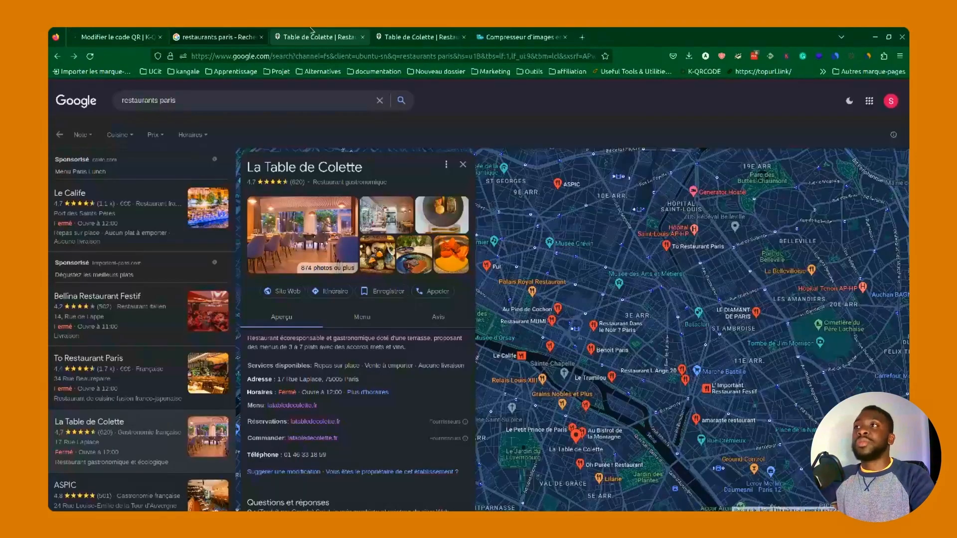
left_click(319, 36)
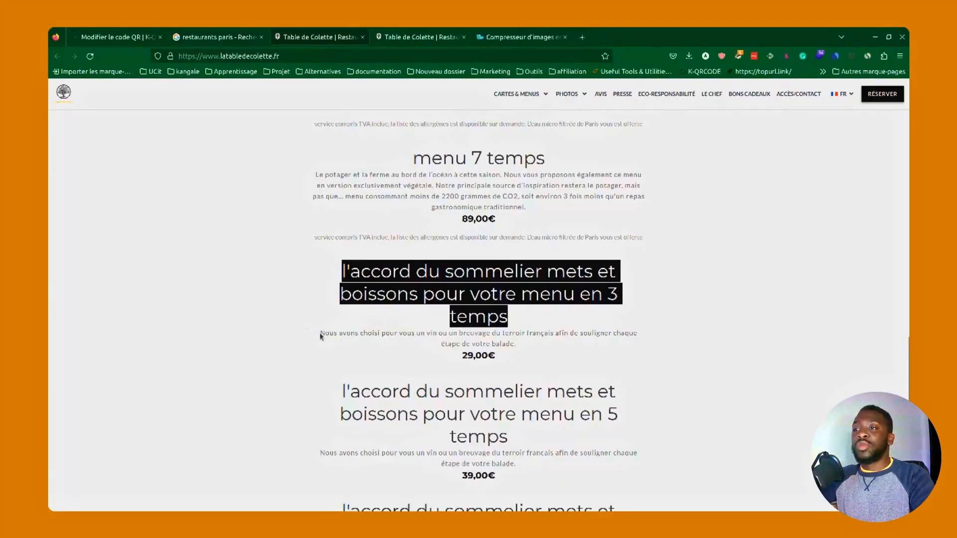
left_click_drag(320, 334, 518, 351)
key("ctrl+c")
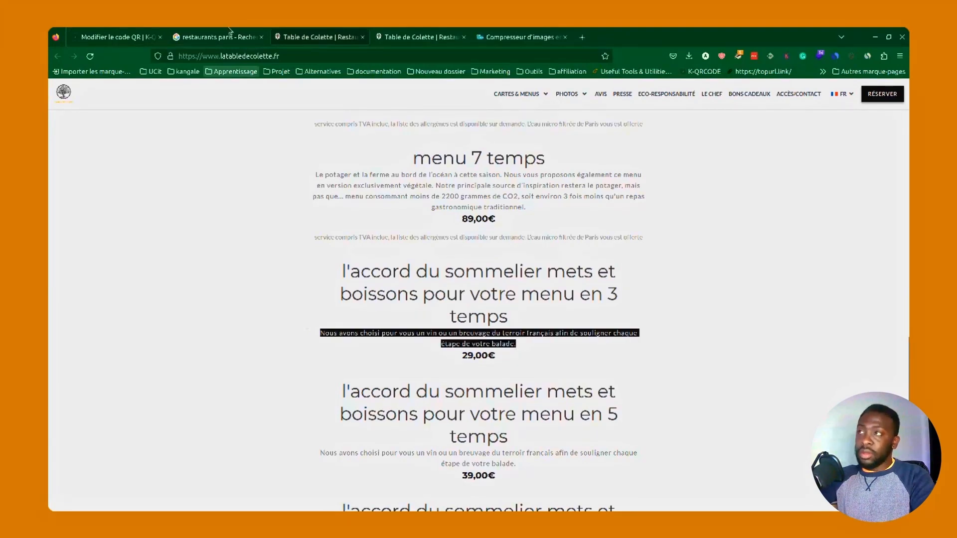
left_click(115, 37)
left_click(424, 281)
key("ctrl+v")
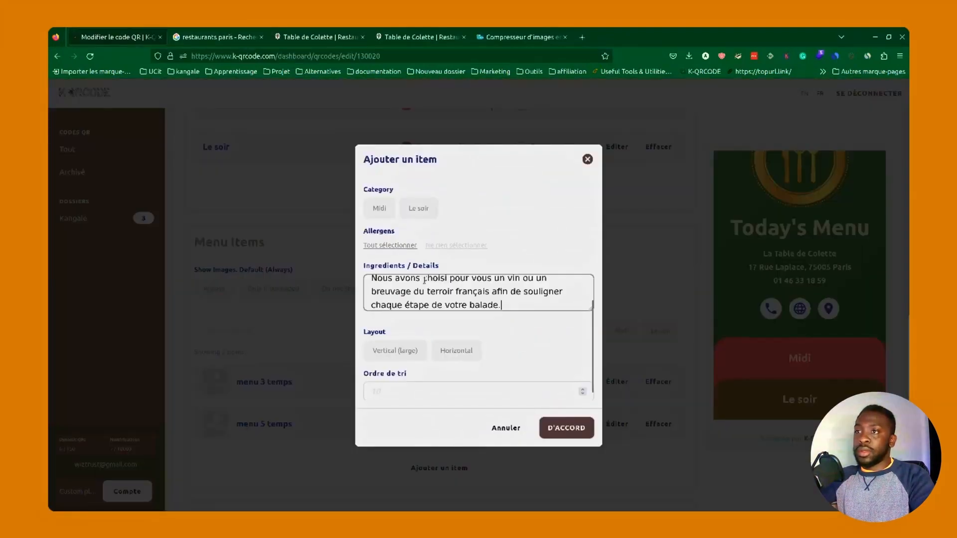
Step: Assign the 3 temps sommelier pairing item to the Le soir category and save the item
scroll(440, 360, "down", 1)
scroll(440, 360, "up", 5)
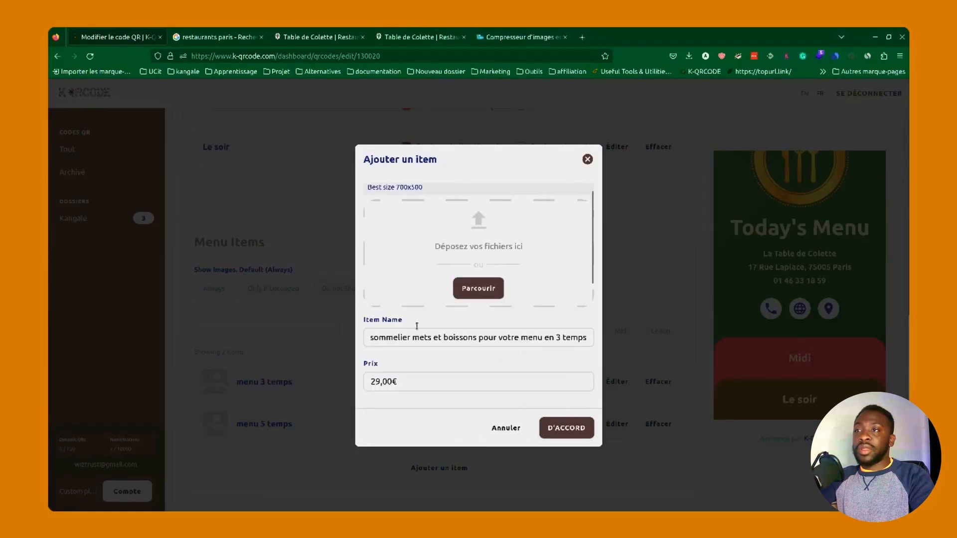
scroll(423, 339, "down", 3)
left_click(393, 314)
left_click(423, 314)
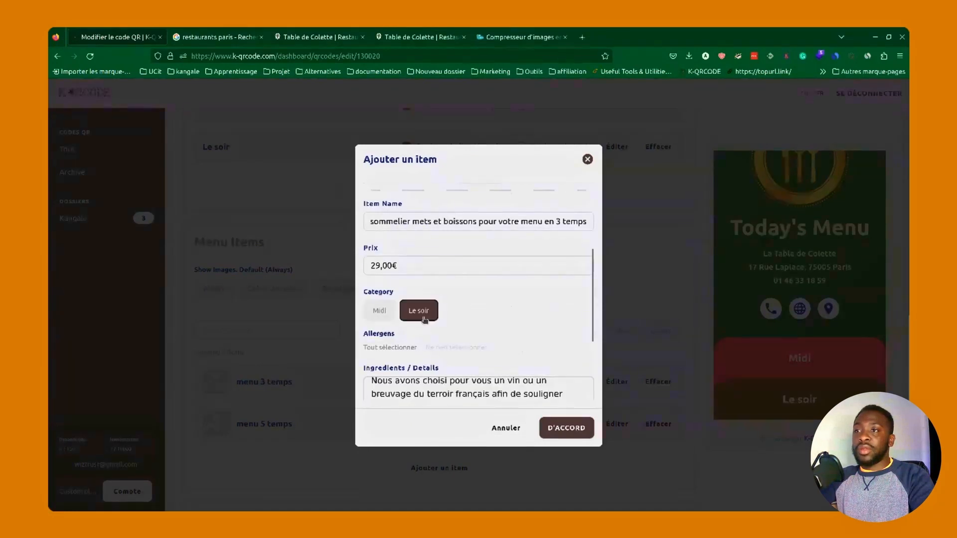
left_click(568, 429)
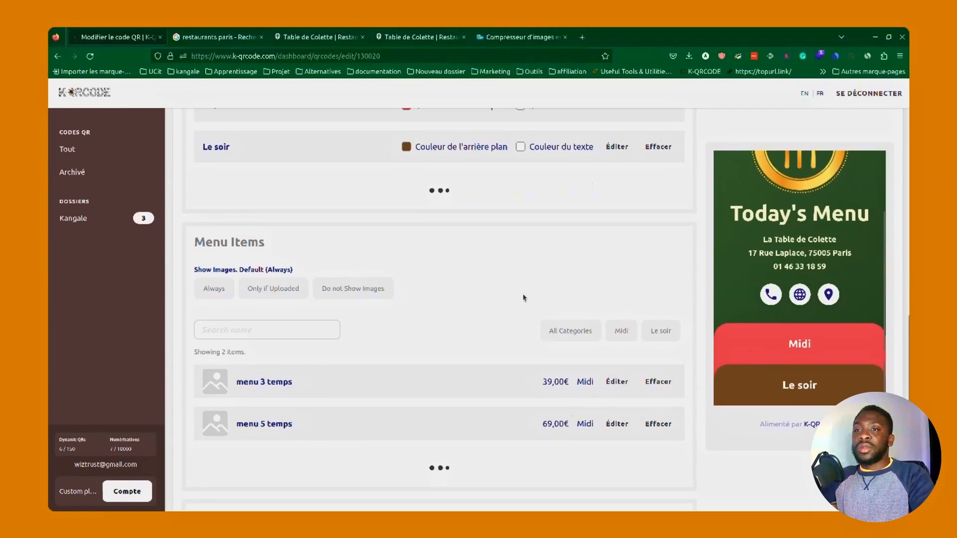
Step: Review the menu item list and view the Midi and Le soir categories in the phone preview
scroll(503, 316, "down", 2)
scroll(502, 316, "down", 2)
scroll(686, 373, "down", 3)
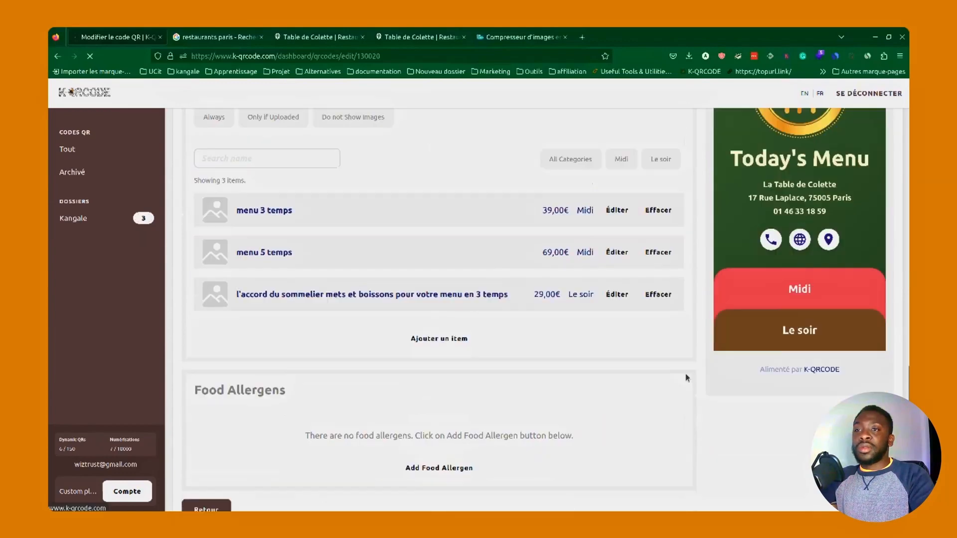
scroll(783, 413, "down", 2)
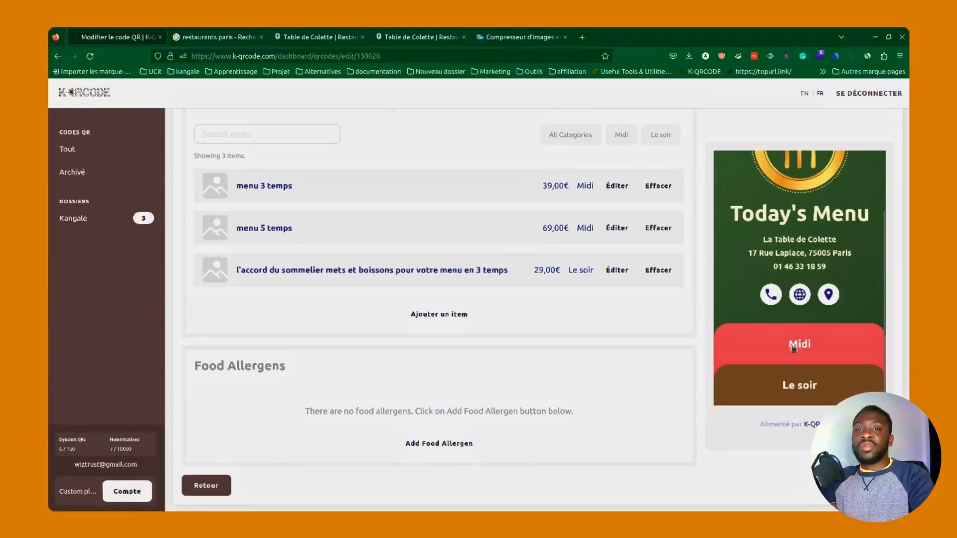
left_click(787, 352)
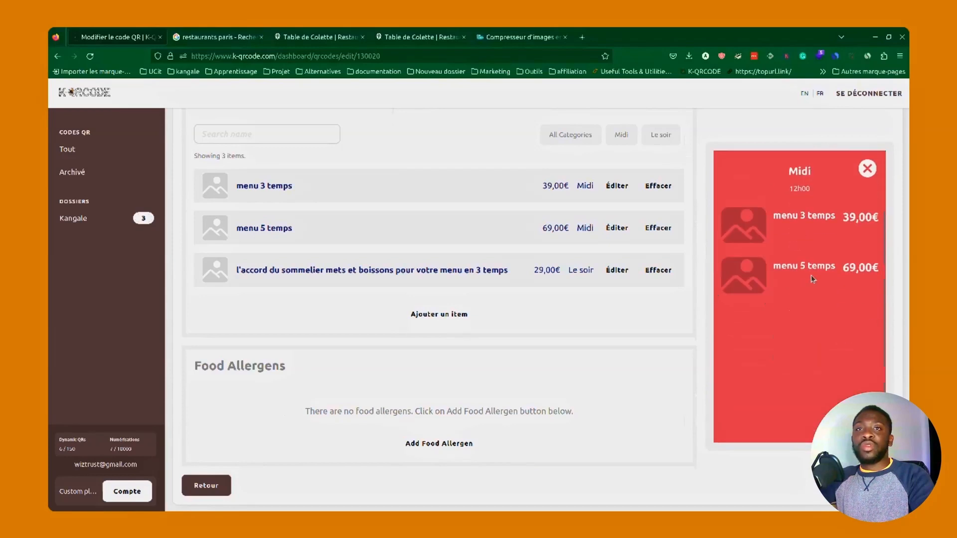
left_click(867, 169)
left_click(799, 387)
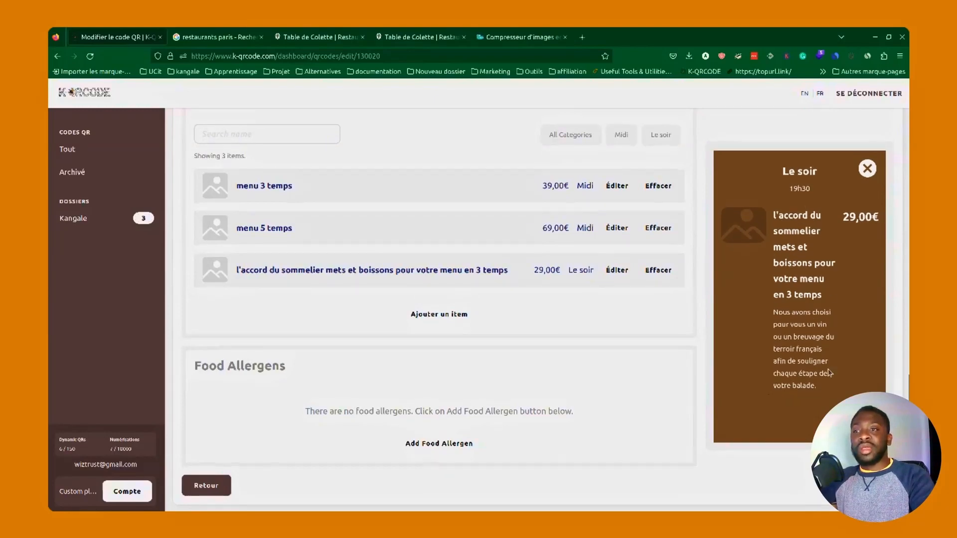
scroll(829, 350, "up", 4)
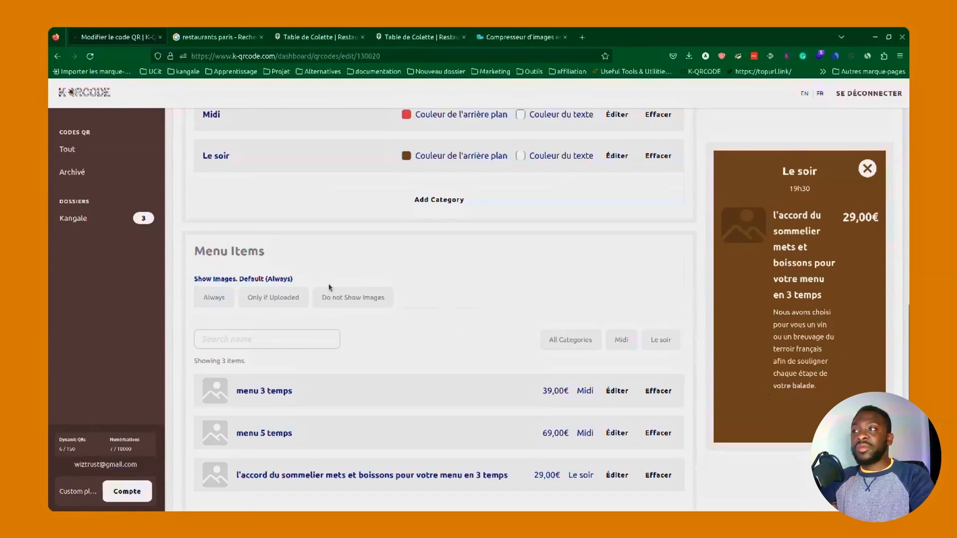
scroll(711, 283, "down", 4)
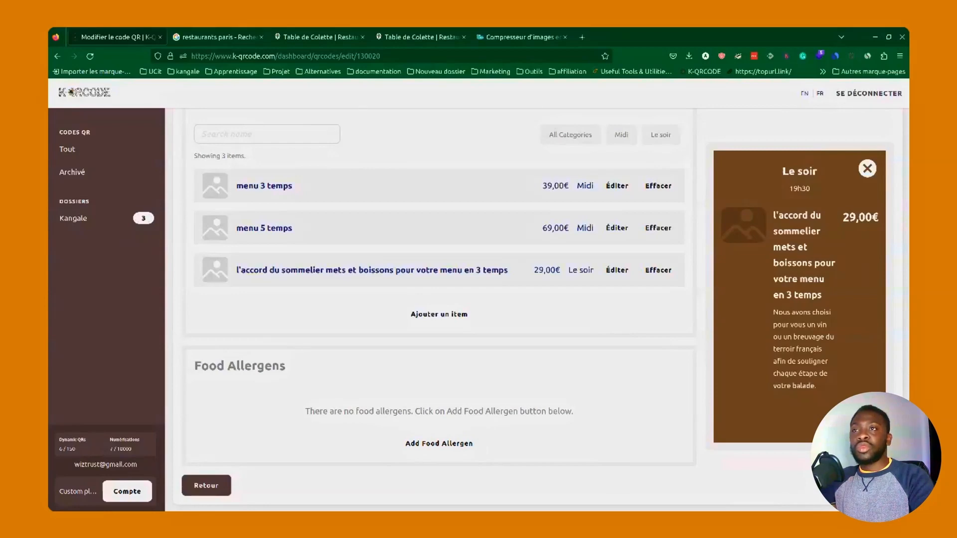
Step: Proceed to the download stage and download the La Table de Colette - Menu QR code as a PNG
scroll(601, 372, "up", 12)
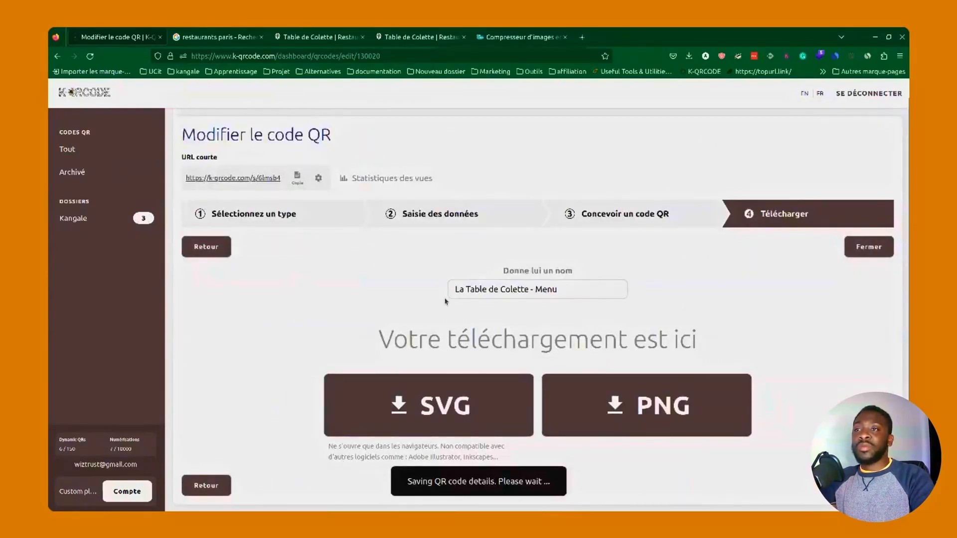
left_click(617, 413)
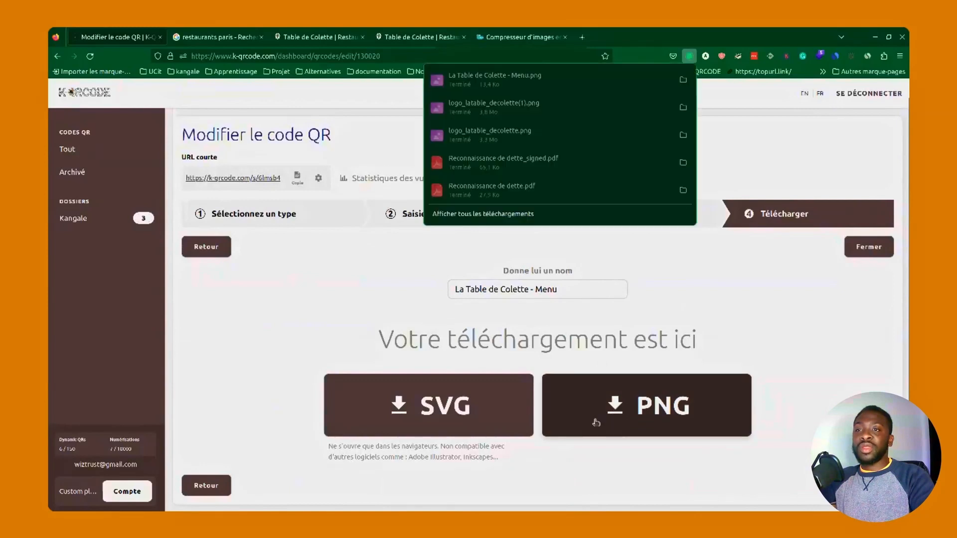
Step: Open the QR code's short URL in a new browser tab and view the published menu page
left_click(500, 79)
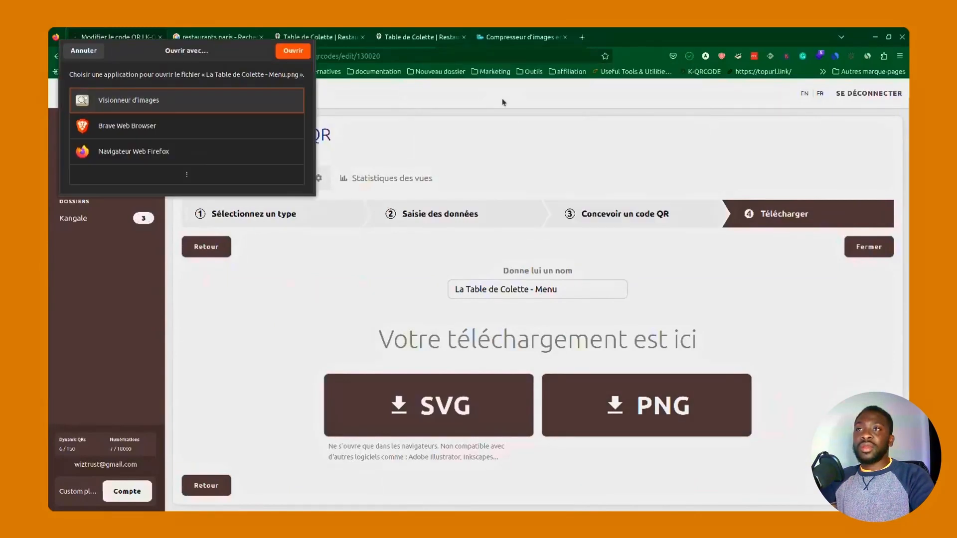
left_click(84, 51)
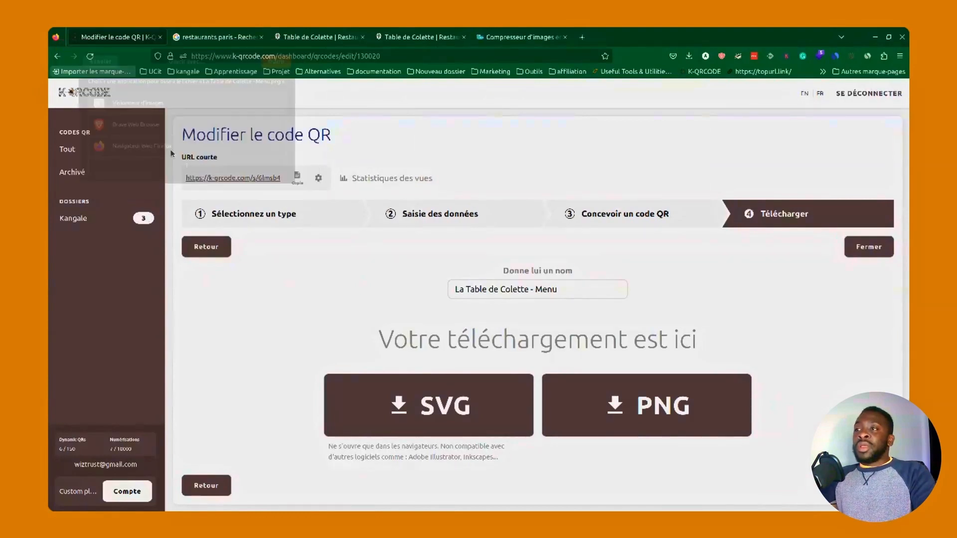
right_click(246, 180)
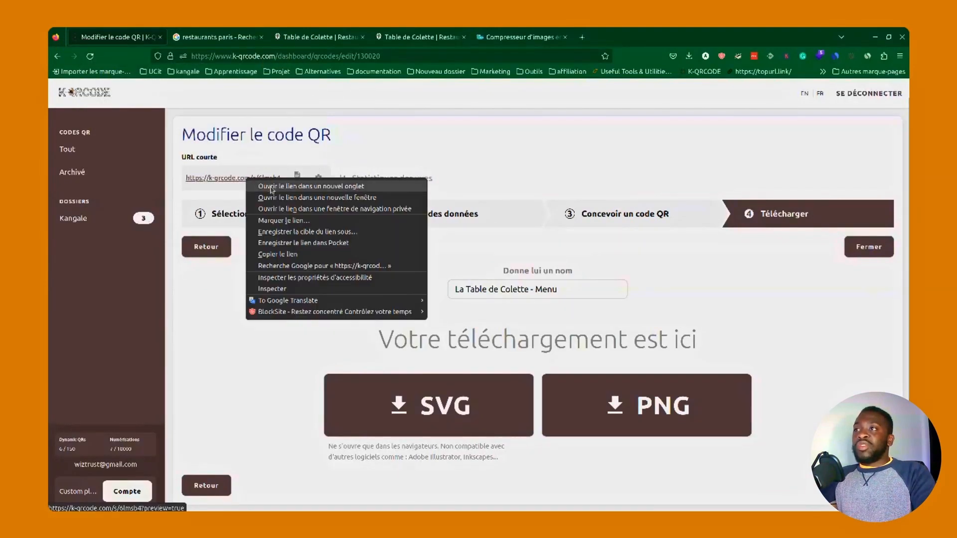
left_click(279, 185)
left_click(220, 37)
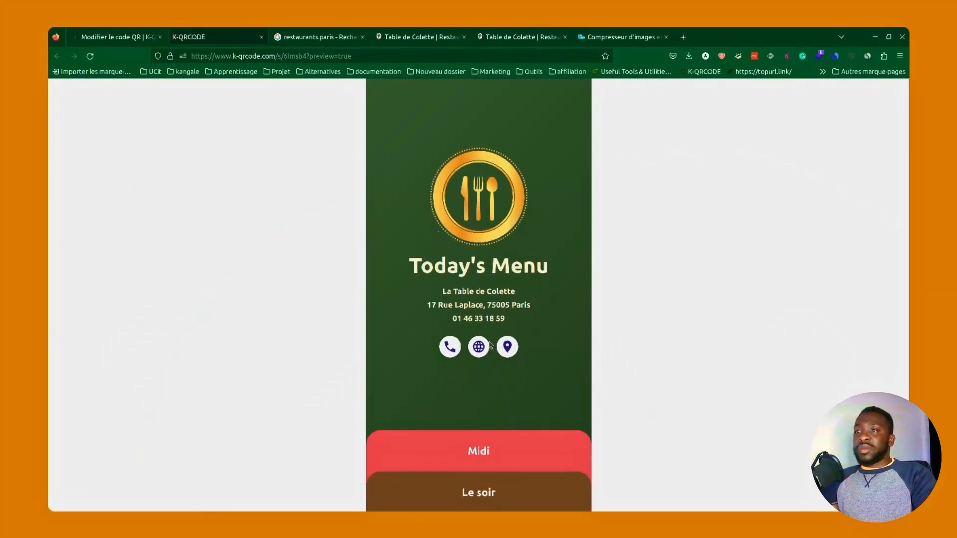
scroll(515, 405, "up", 2)
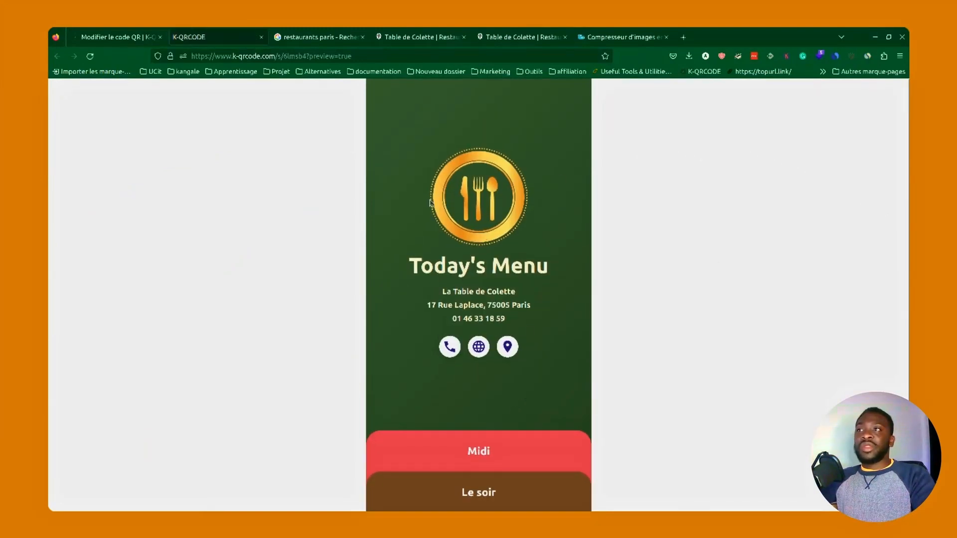
Step: Switch to Optimizilla, download the compressed logo logo_latable_decolette-min.png, and return to the K-QRCODE editor
left_click(613, 35)
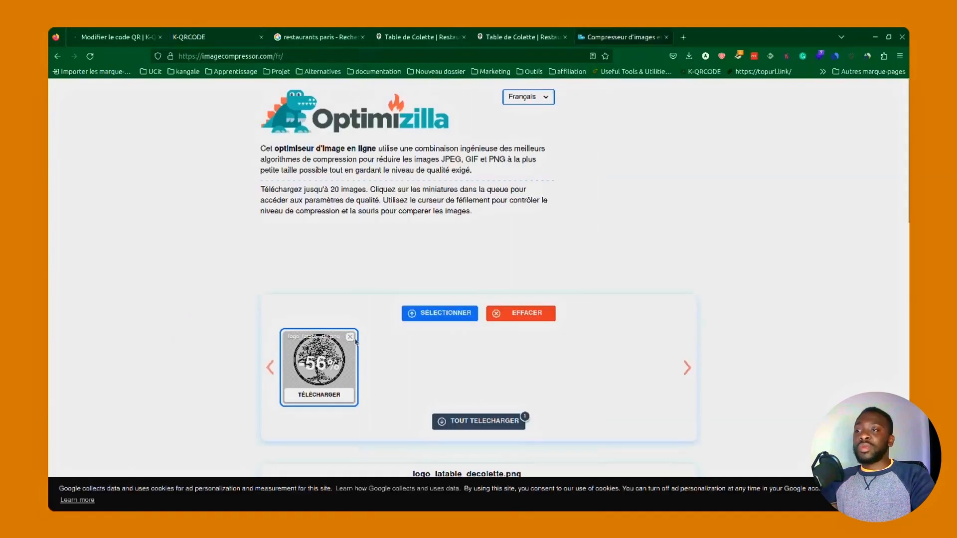
left_click(325, 396)
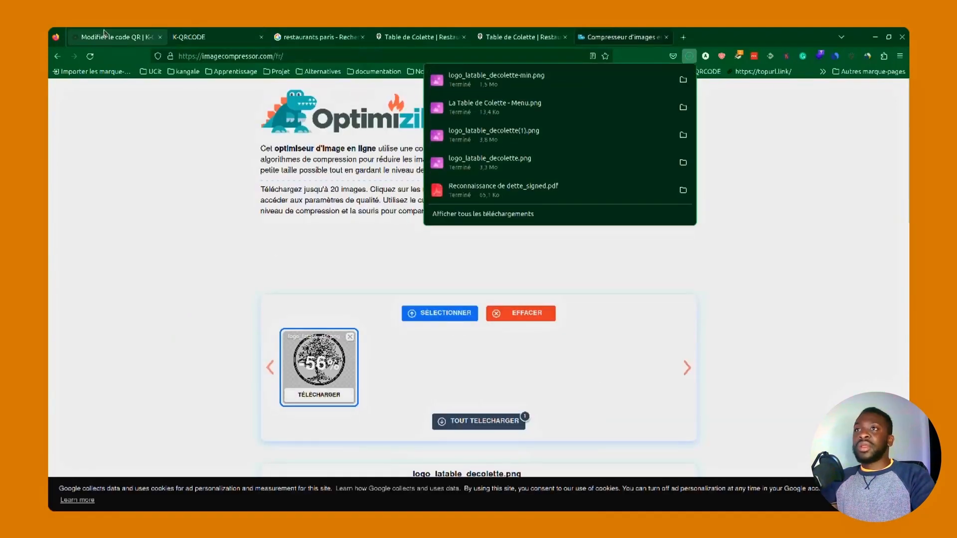
left_click(100, 37)
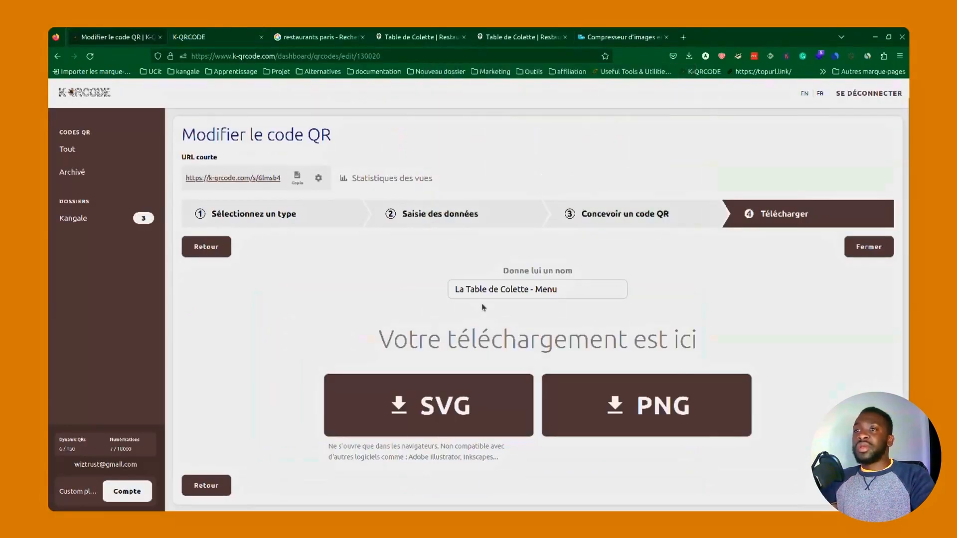
Step: Upload logo_latable_decolette-min.png from the Téléchargements folder as the menu page's logo in the design stage
left_click(409, 219)
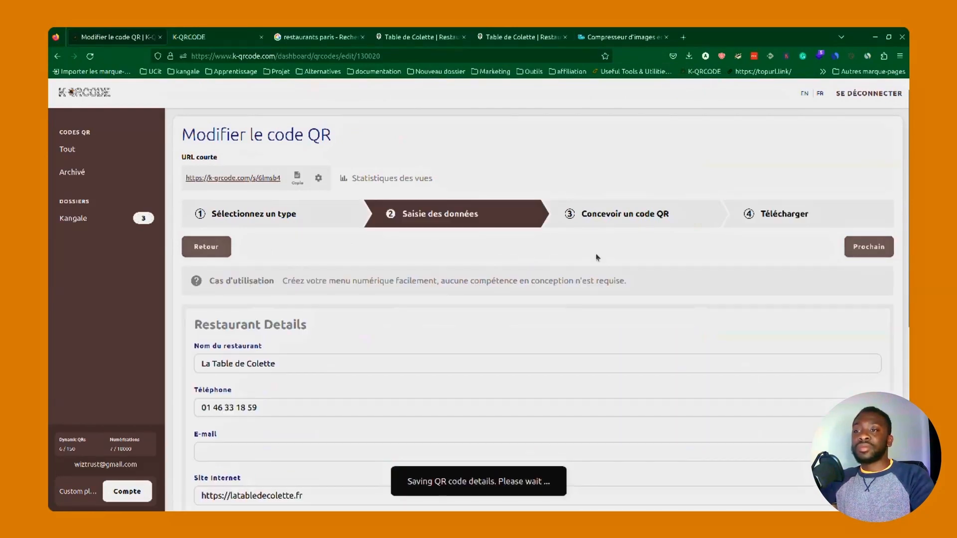
scroll(279, 369, "down", 4)
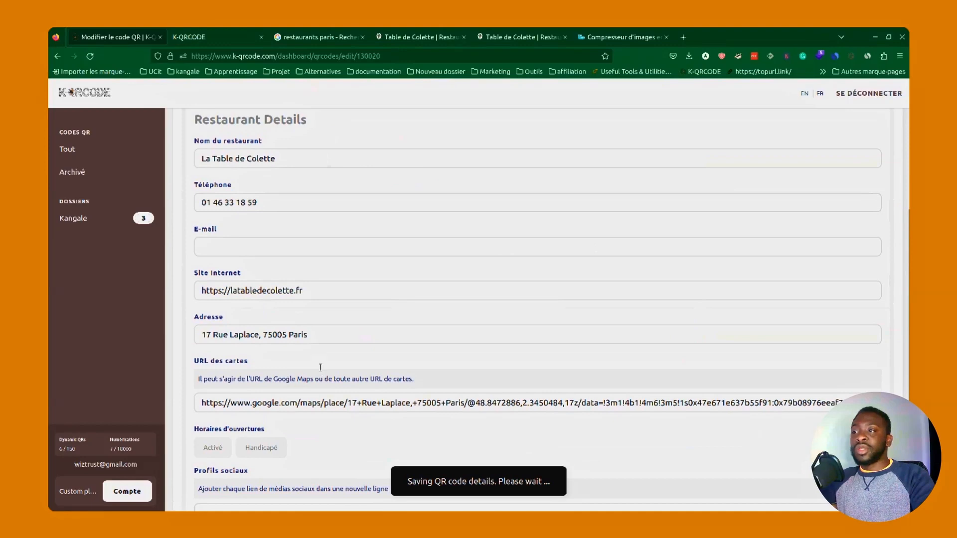
scroll(326, 358, "up", 3)
scroll(348, 349, "down", 4)
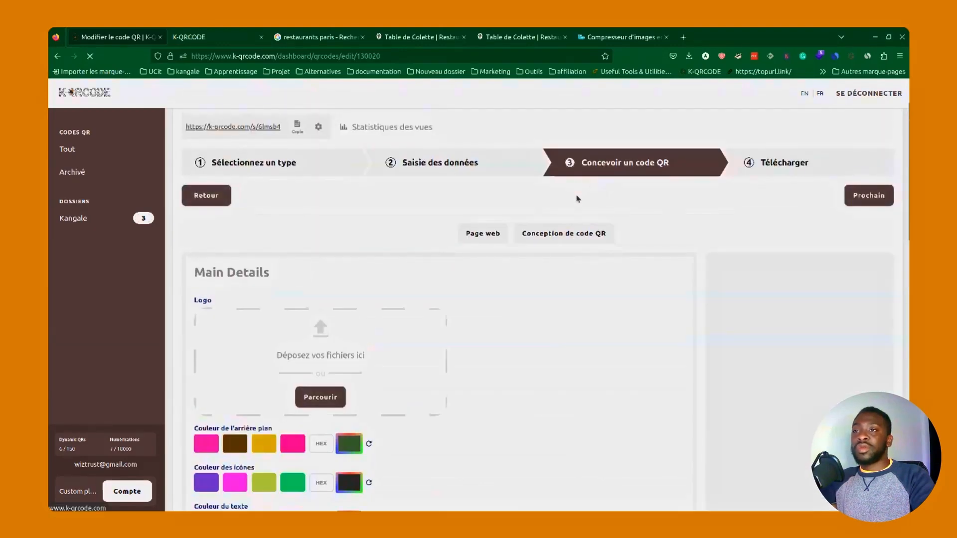
left_click(330, 395)
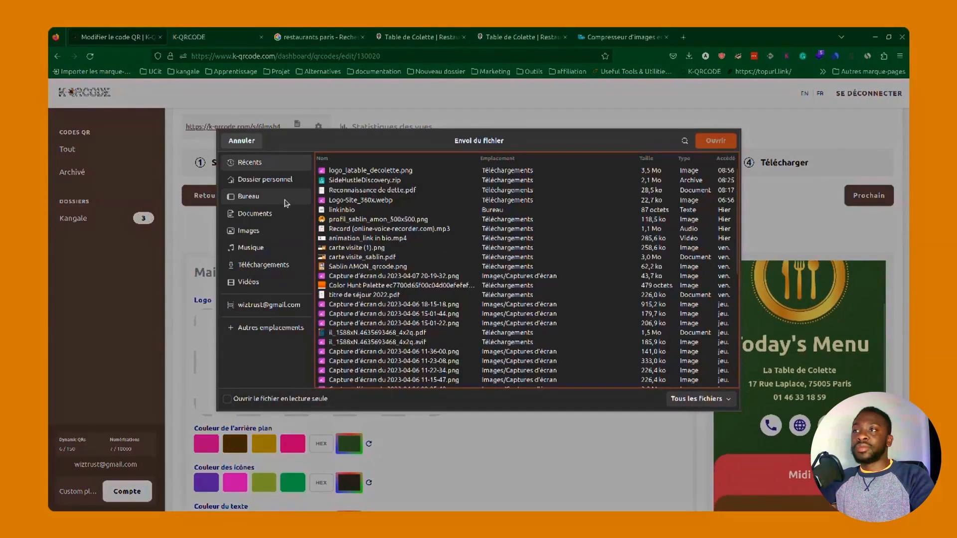
left_click(263, 264)
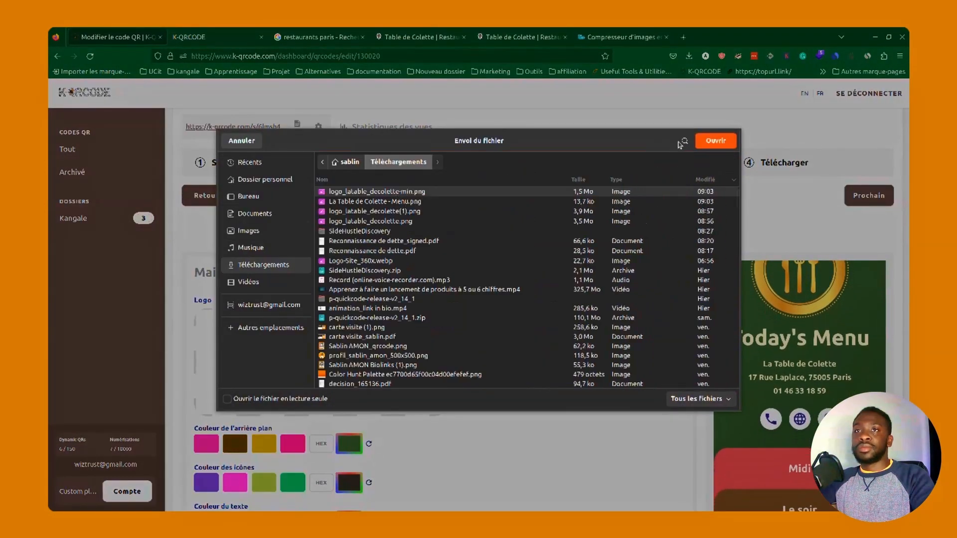
left_click(705, 141)
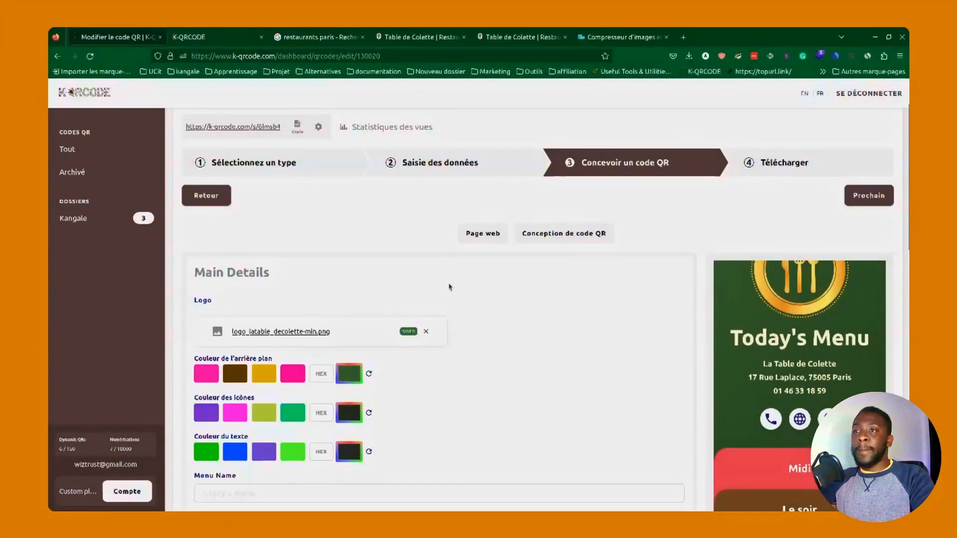
Step: Check the logo in the phone preview and on the published menu page
scroll(570, 393, "down", 5)
scroll(570, 392, "up", 5)
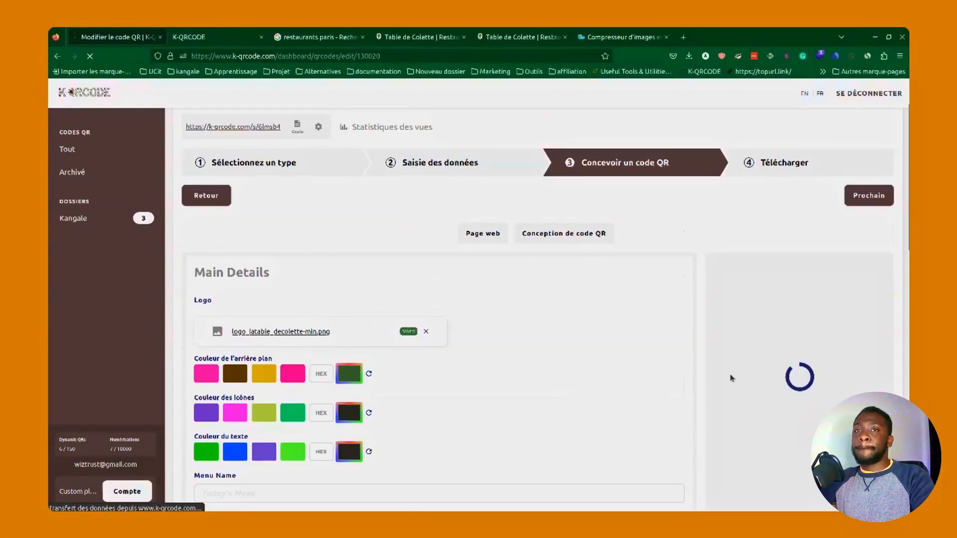
scroll(732, 378, "up", 1)
scroll(732, 378, "down", 2)
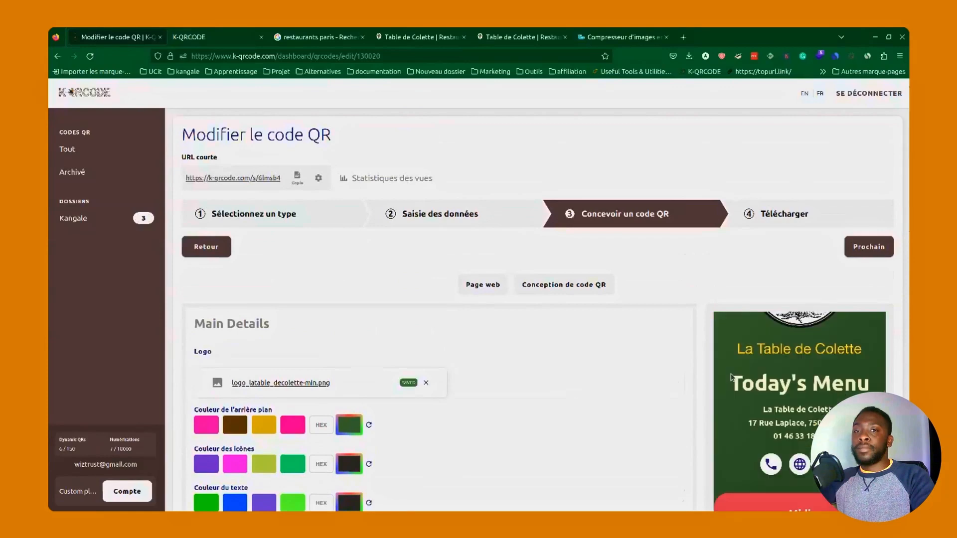
scroll(731, 378, "up", 2)
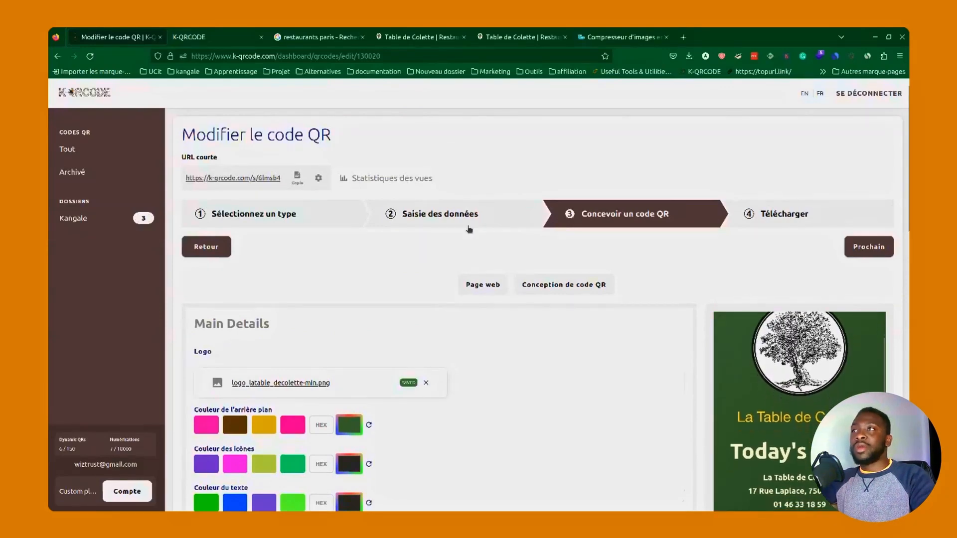
left_click(199, 37)
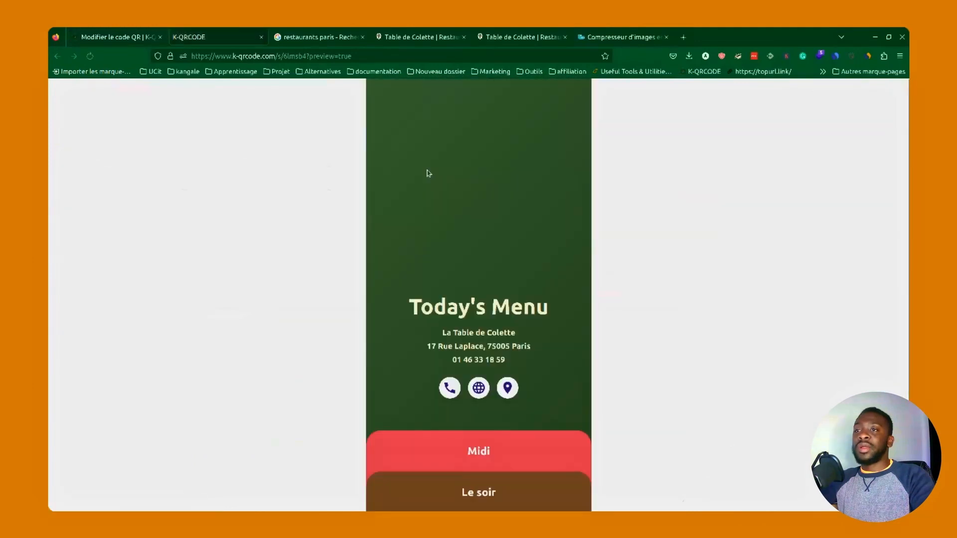
scroll(522, 277, "down", 1)
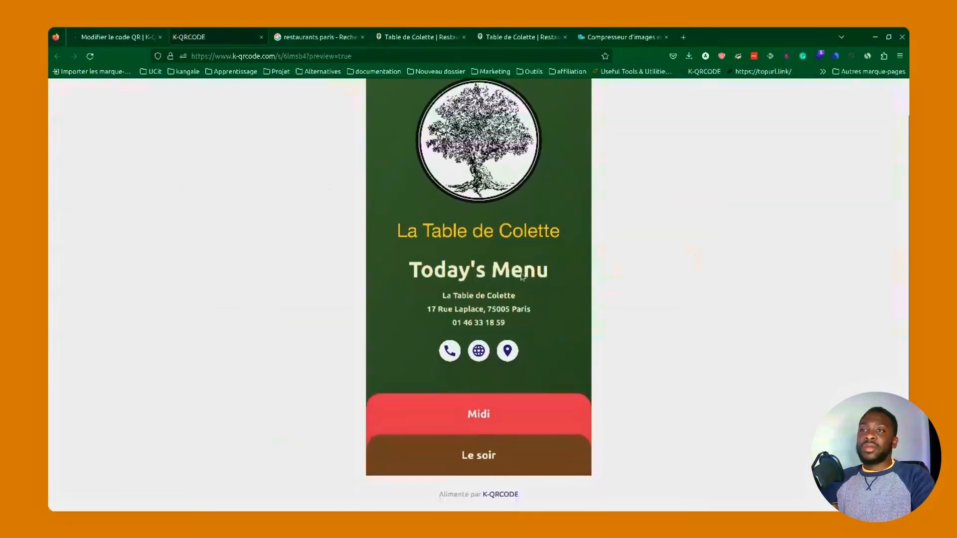
scroll(529, 270, "up", 1)
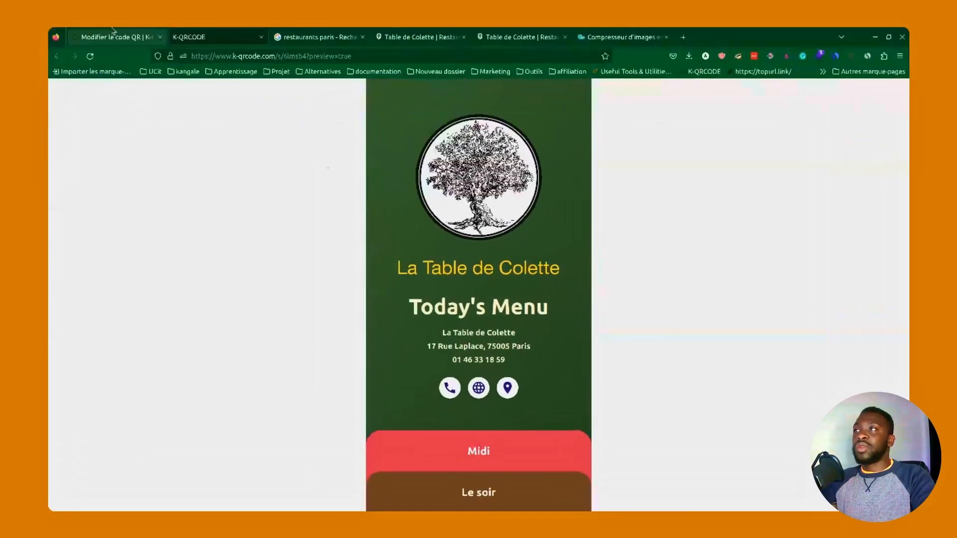
Step: Return to the K-QRCODE editor, open the QR code design settings, and give the code the steaming serving-cloche shape
left_click(112, 32)
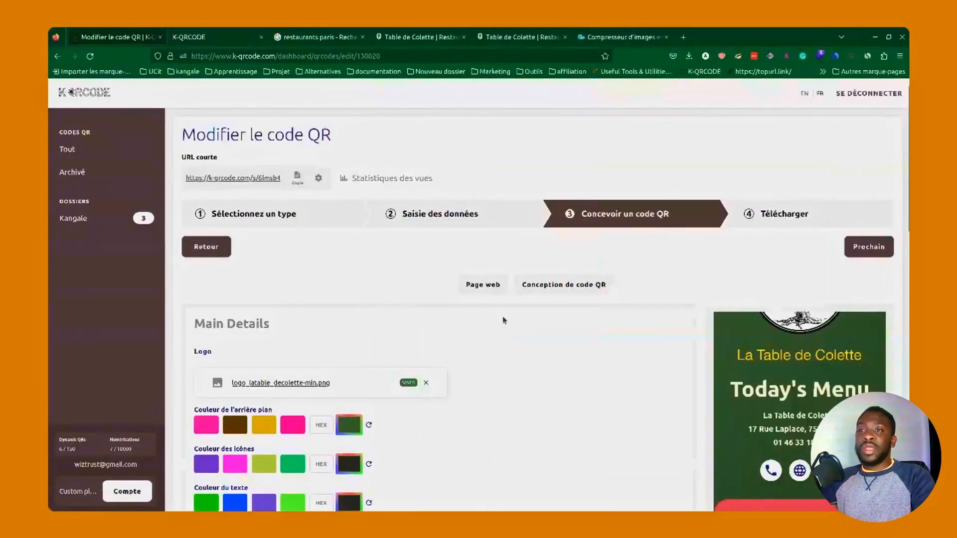
left_click(545, 288)
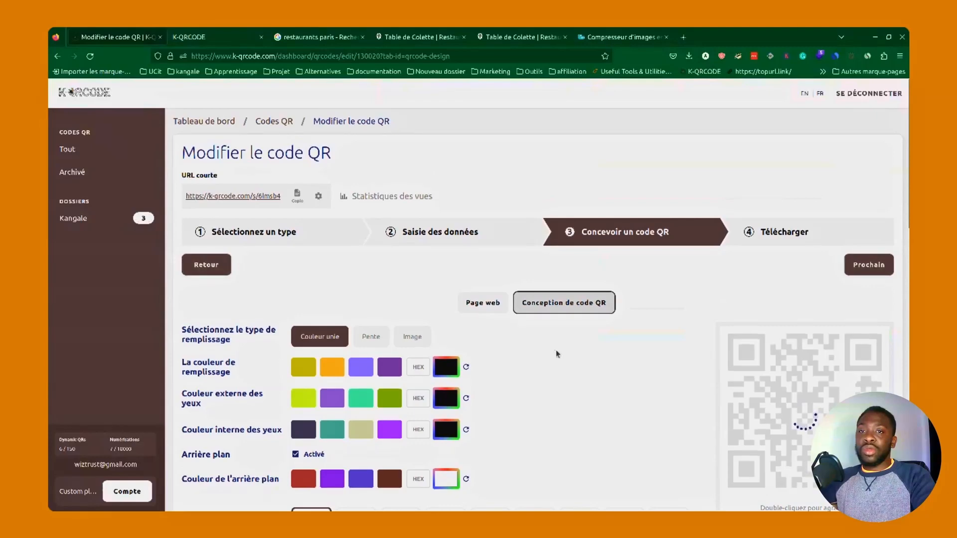
scroll(556, 353, "down", 4)
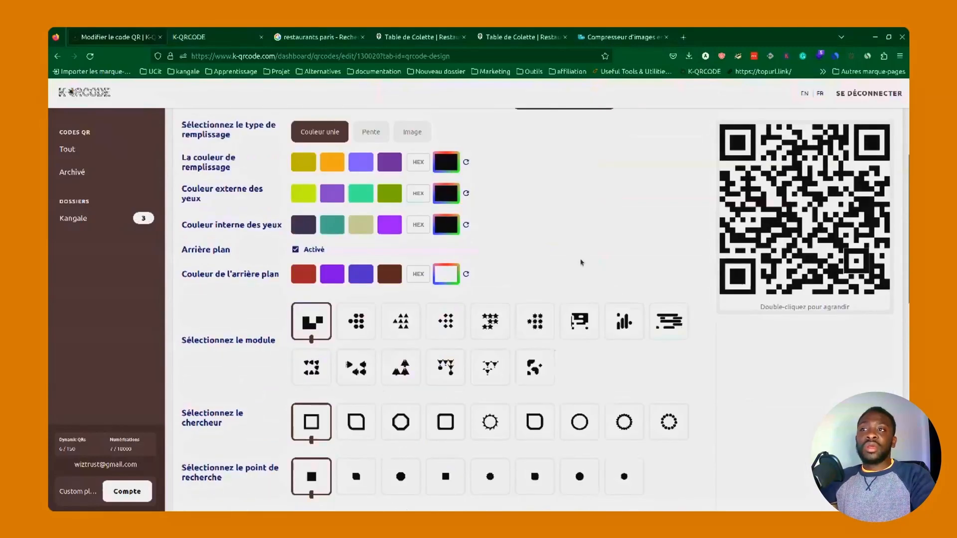
scroll(843, 242, "down", 7)
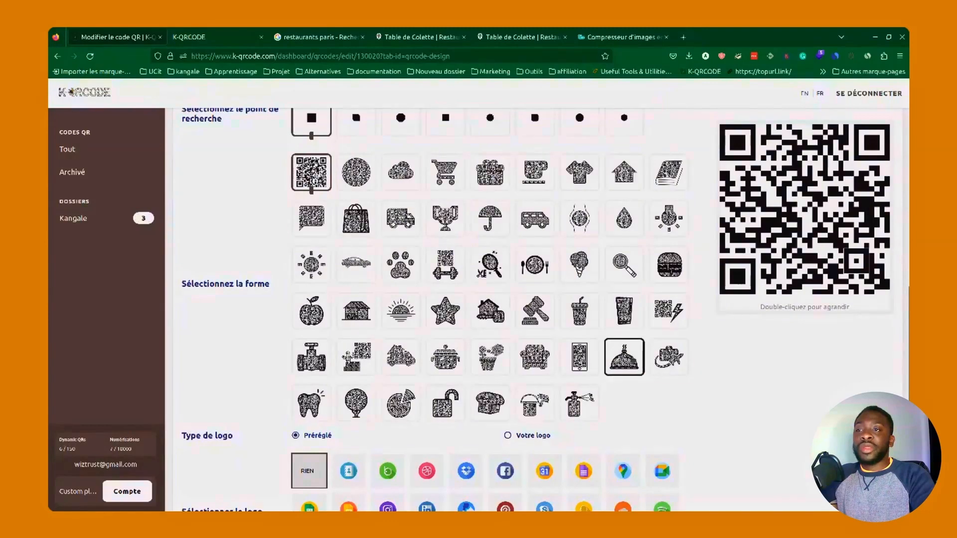
left_click(624, 357)
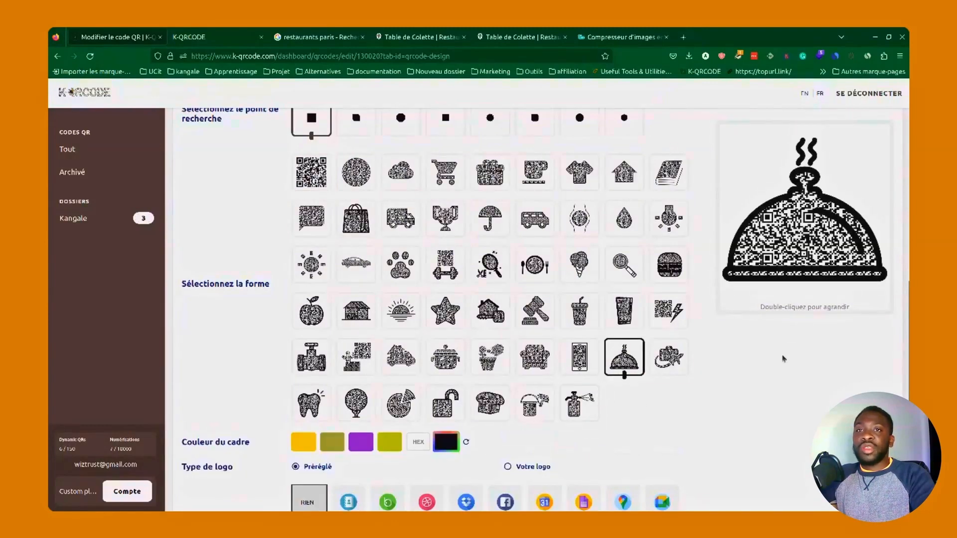
Step: Look over the remaining design options, proceed to the download stage and download the cloche-shaped QR code as a PNG
scroll(777, 318, "down", 5)
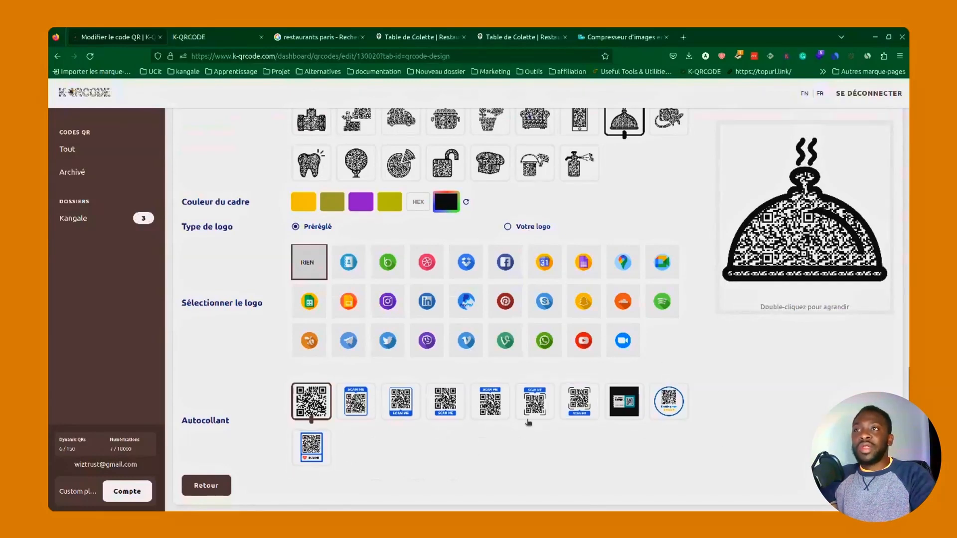
scroll(538, 419, "up", 10)
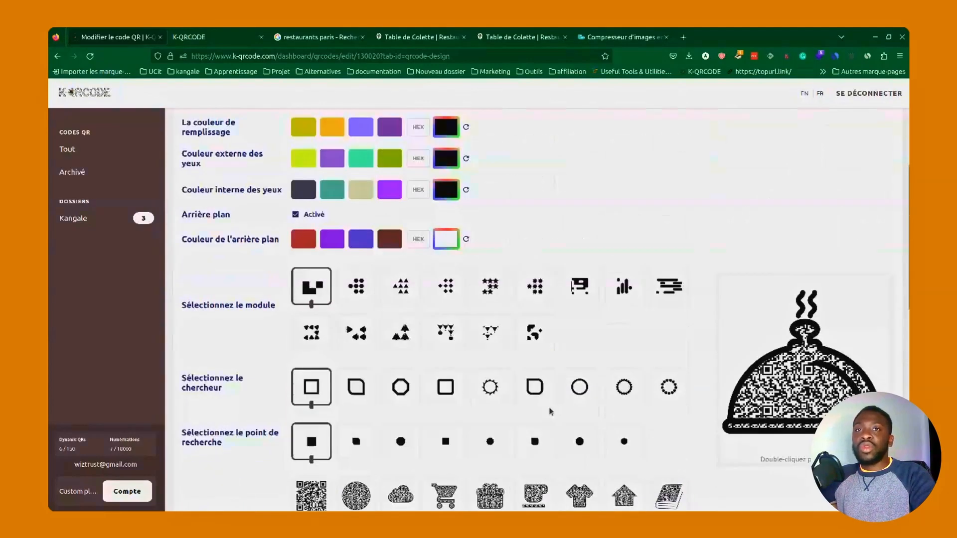
scroll(550, 412, "up", 4)
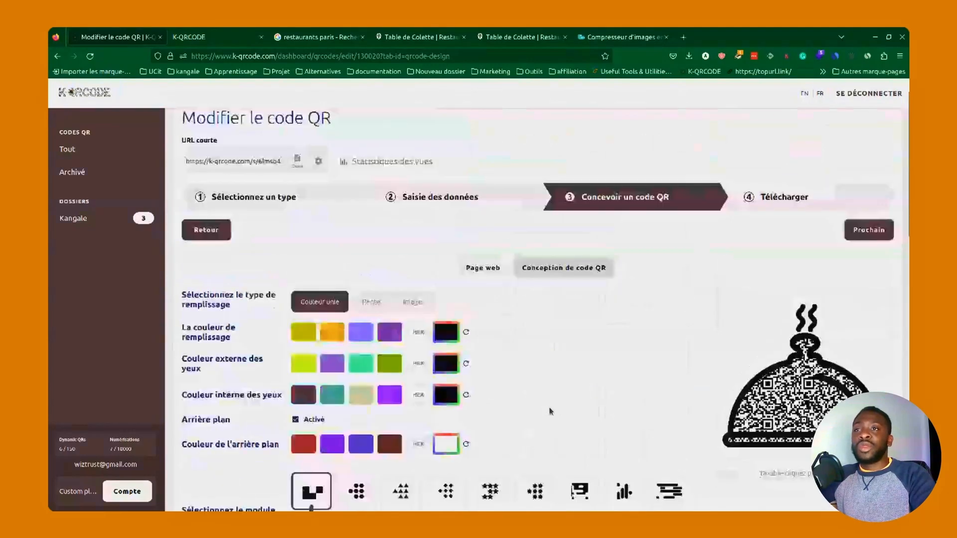
left_click(854, 230)
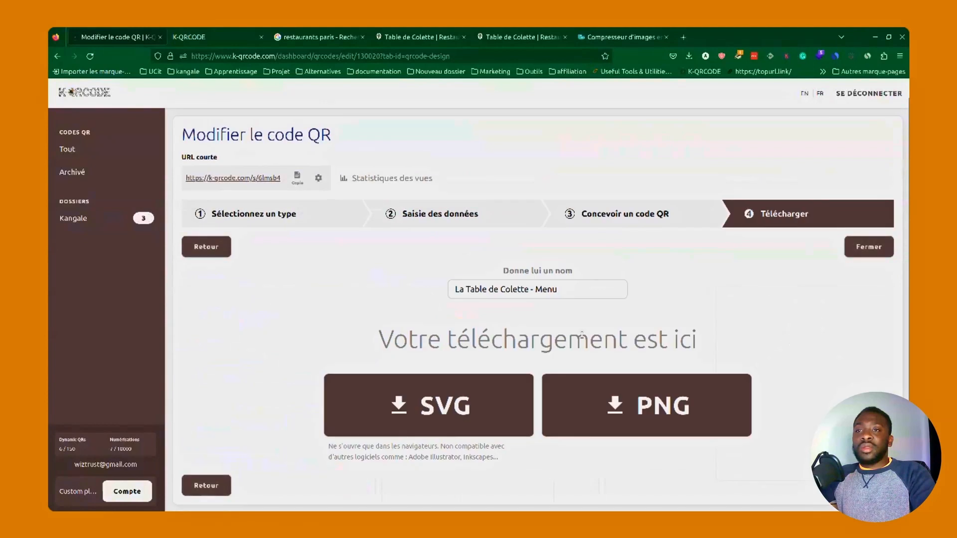
left_click(607, 405)
Step: Open the downloaded La Table de Colette - Menu(1).png in the image viewer, inspect the QR code and close it
left_click(498, 79)
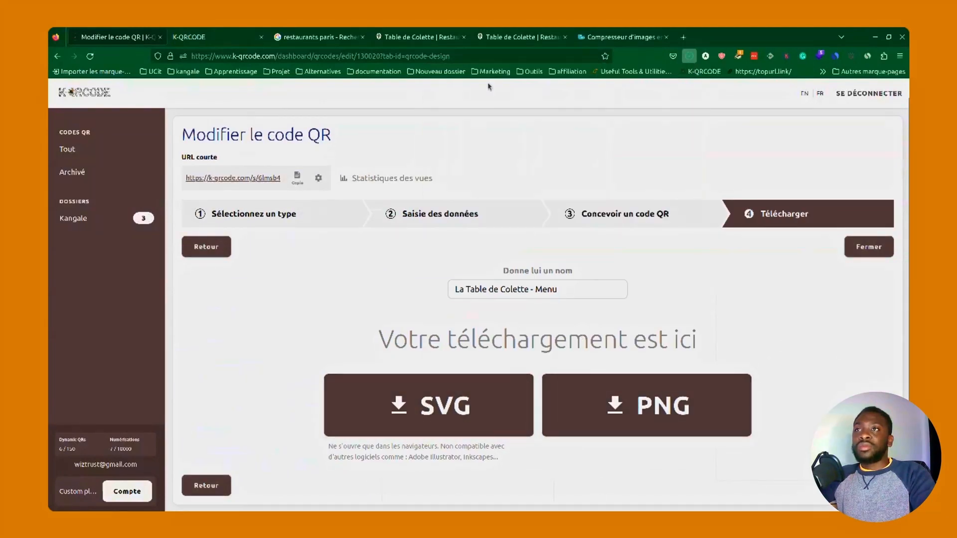
left_click(301, 50)
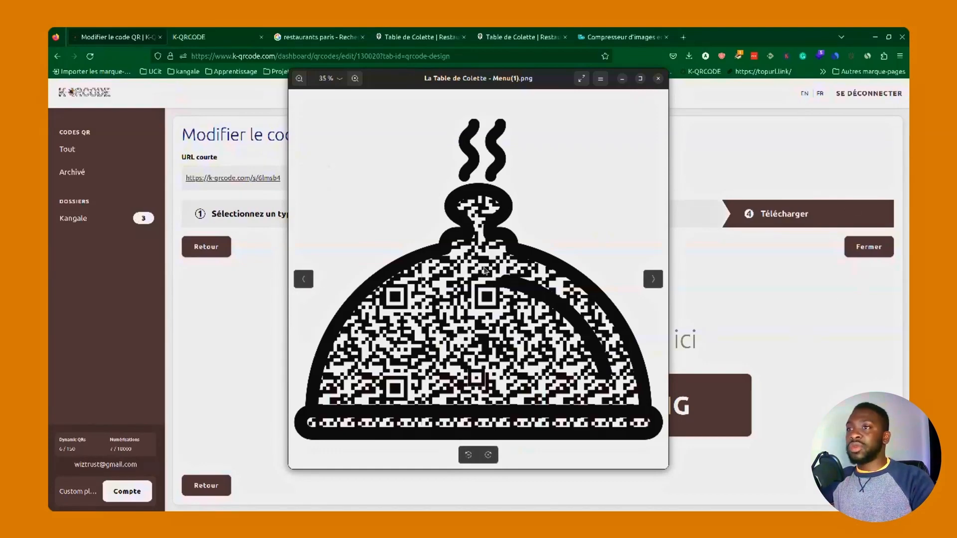
scroll(474, 265, "down", 1)
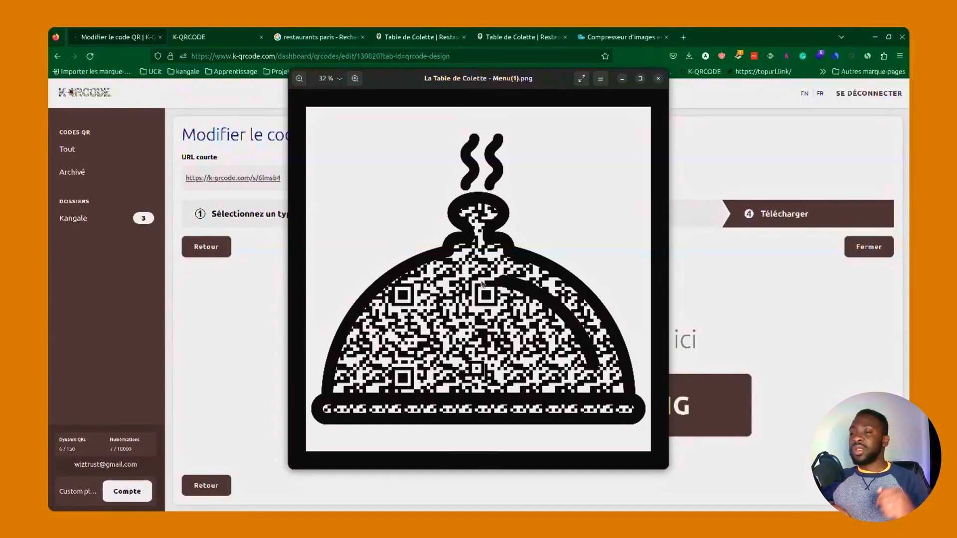
left_click(657, 79)
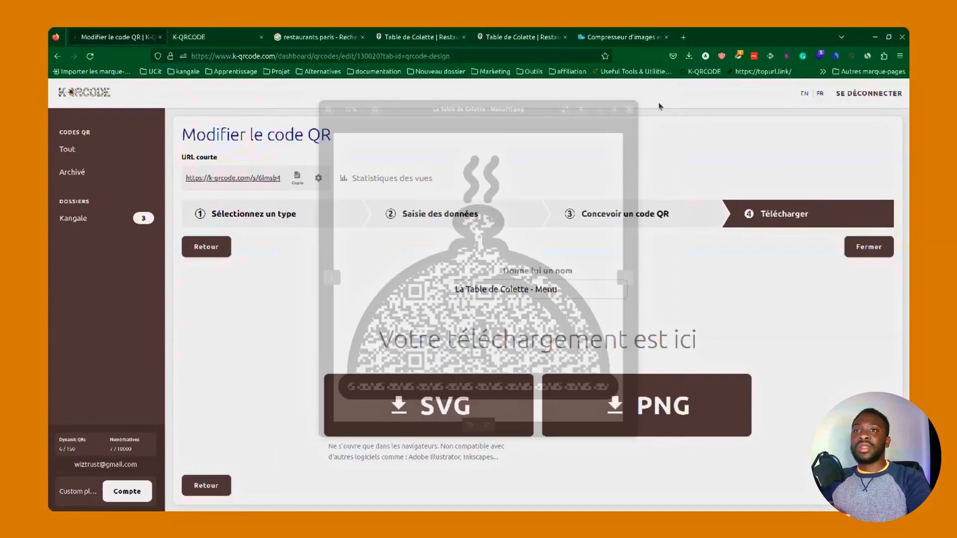